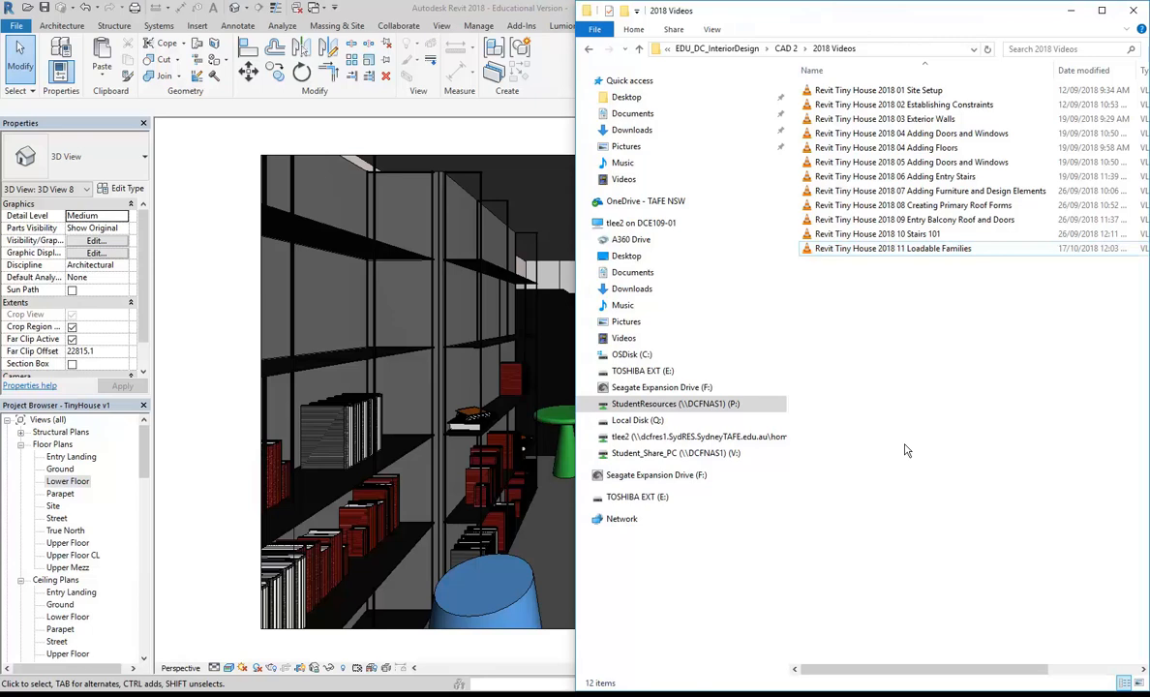
Step: Minimize the 2018 Videos folder window to return to the perspective view in Revit
left_click(894, 254)
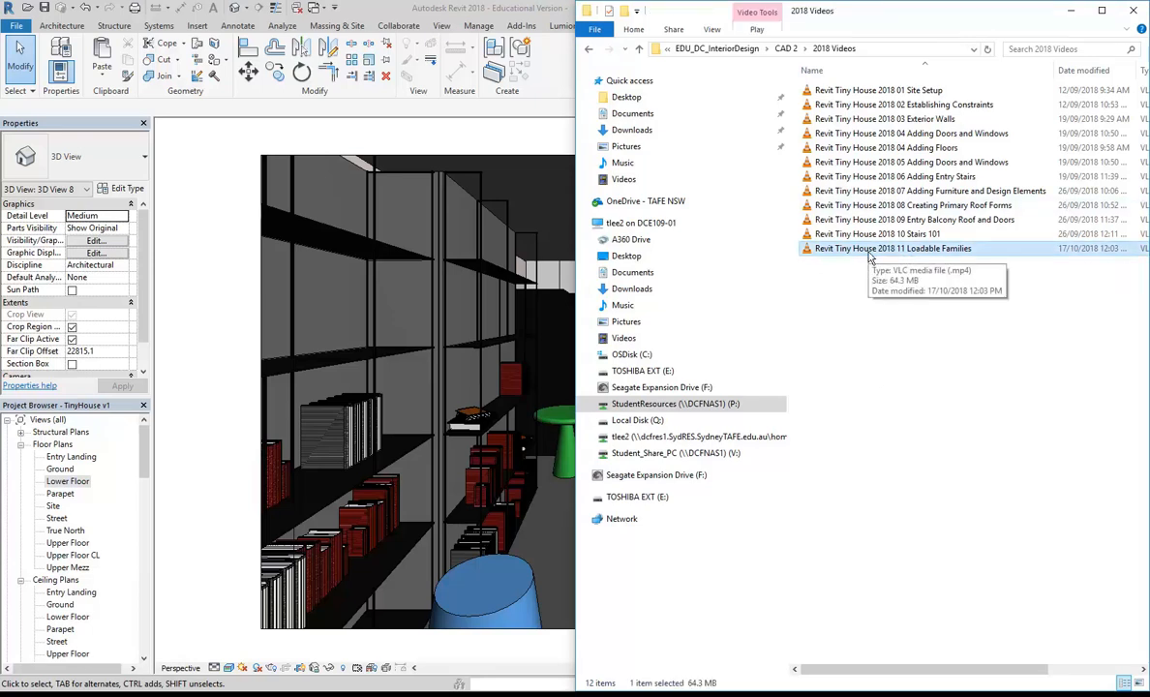
left_click(929, 374)
left_click(1072, 10)
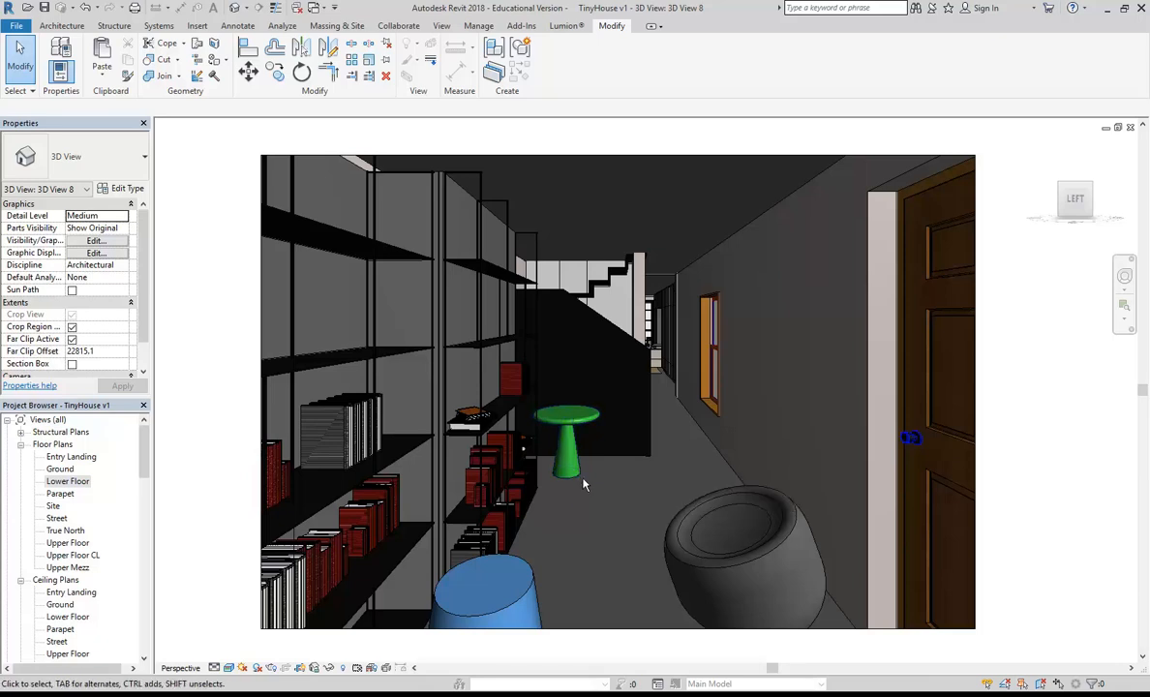
Step: From the green round table's type properties, duplicate the table top's Laminate, Green material and name the copy Laminate, Orange
left_click(563, 442)
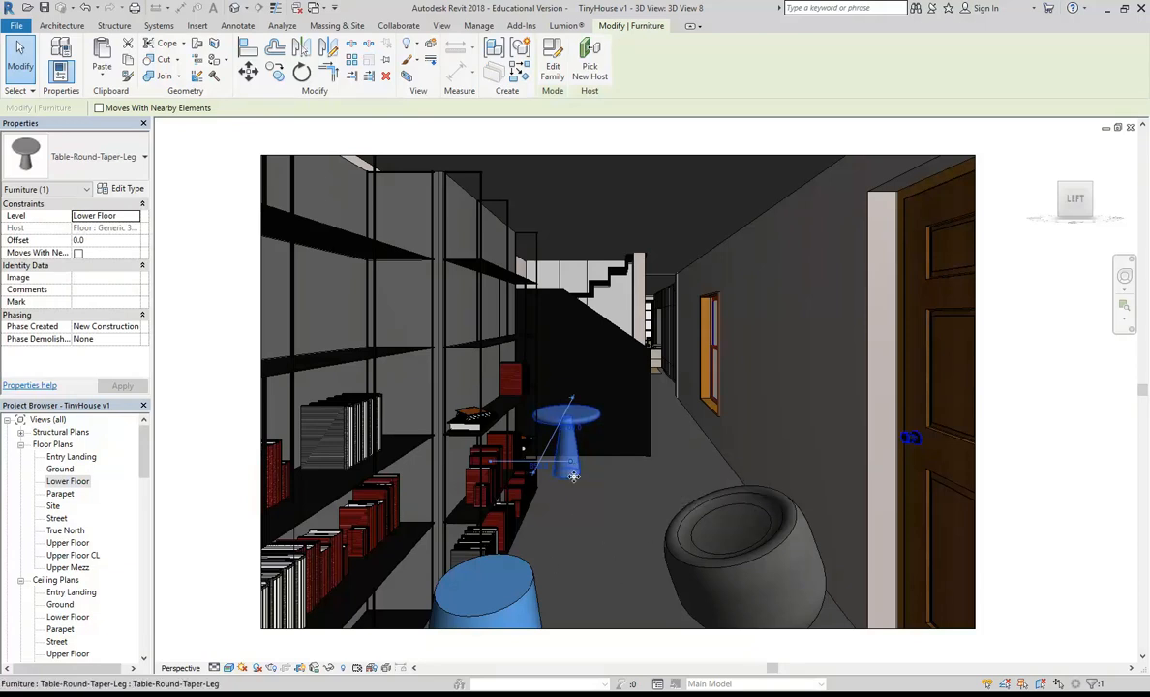
left_click(121, 192)
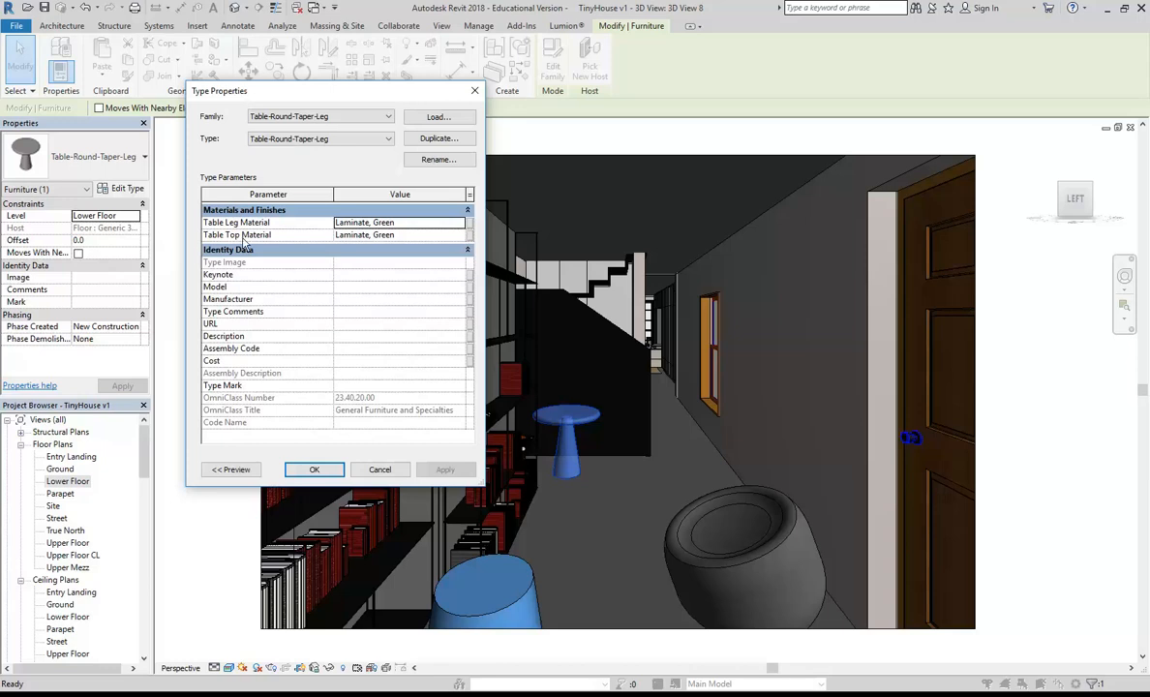
left_click(469, 223)
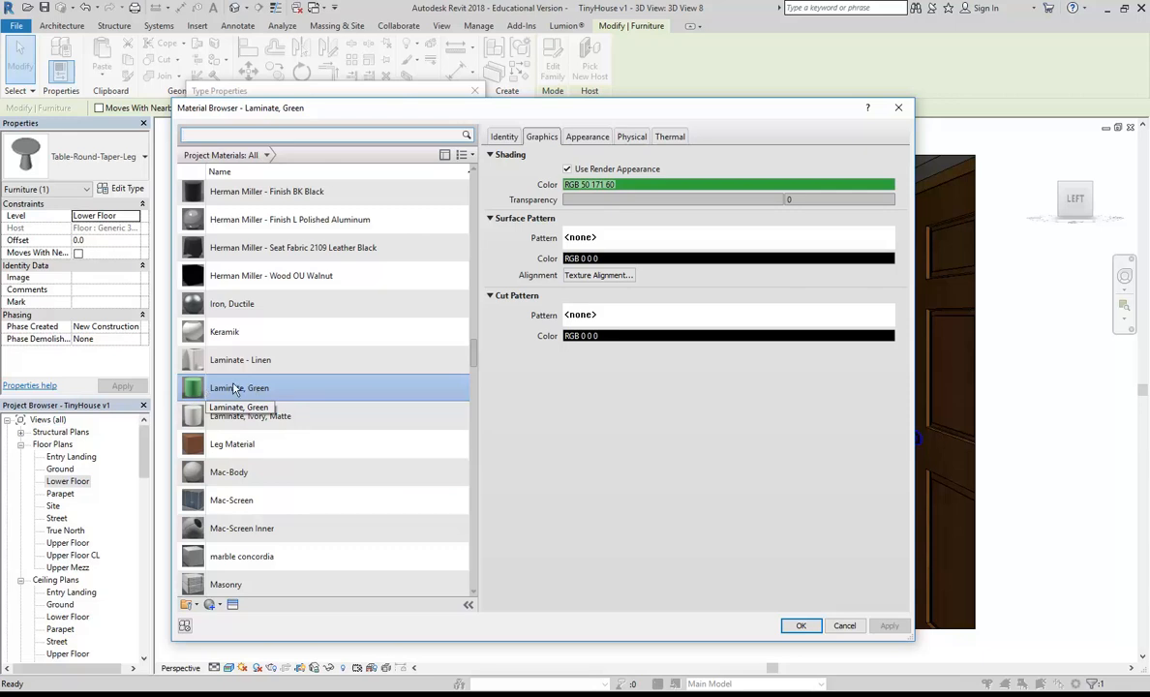
right_click(233, 389)
left_click(223, 391)
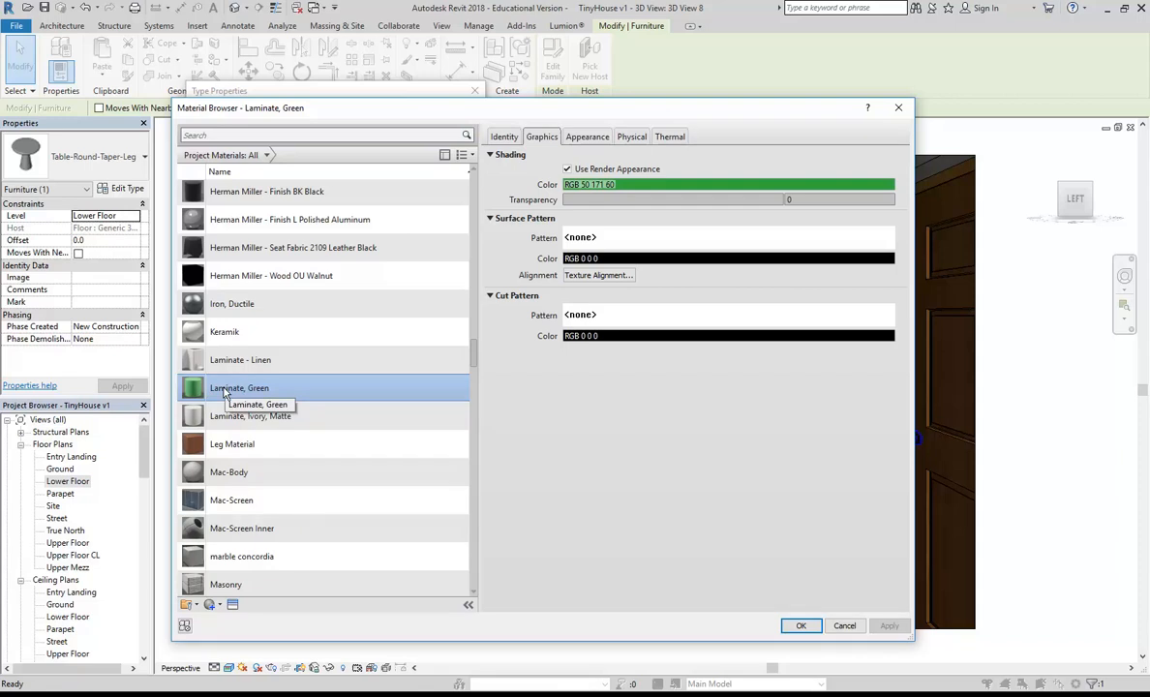
right_click(226, 392)
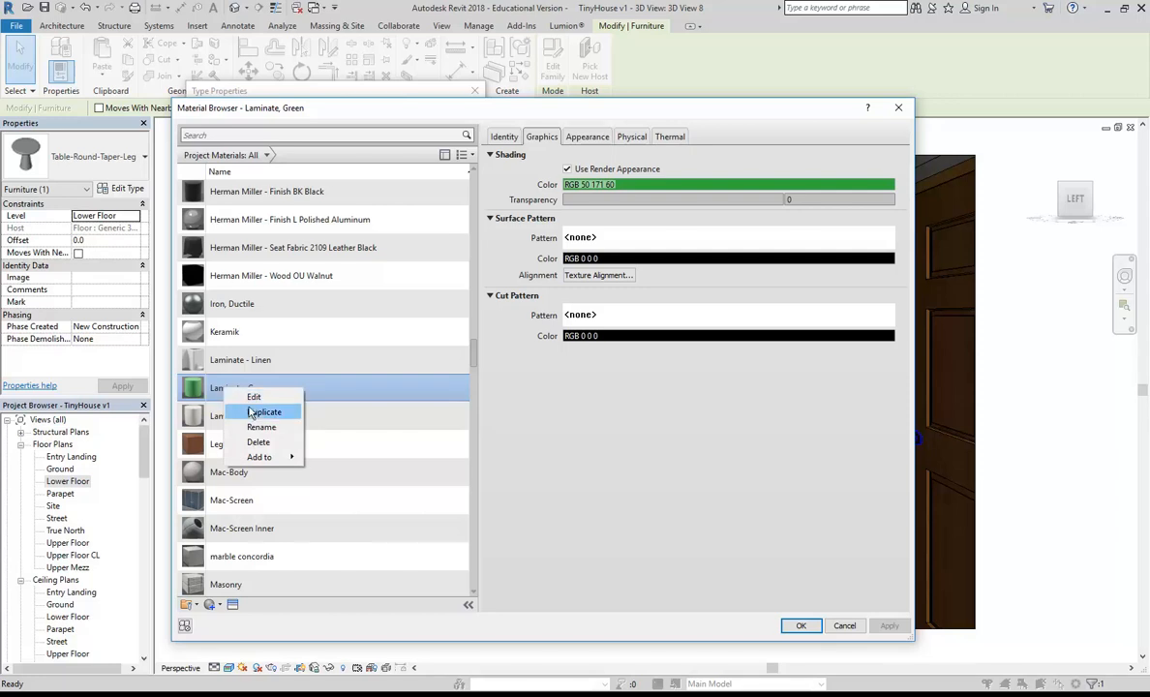
left_click(254, 414)
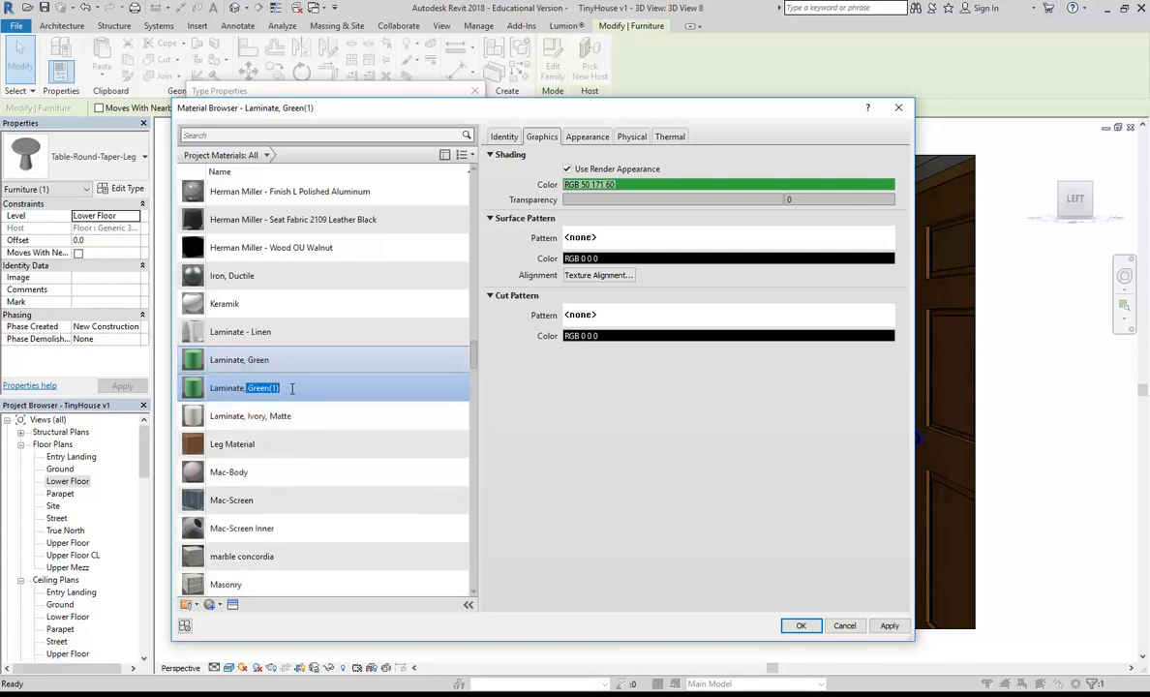
key("BackSpace")
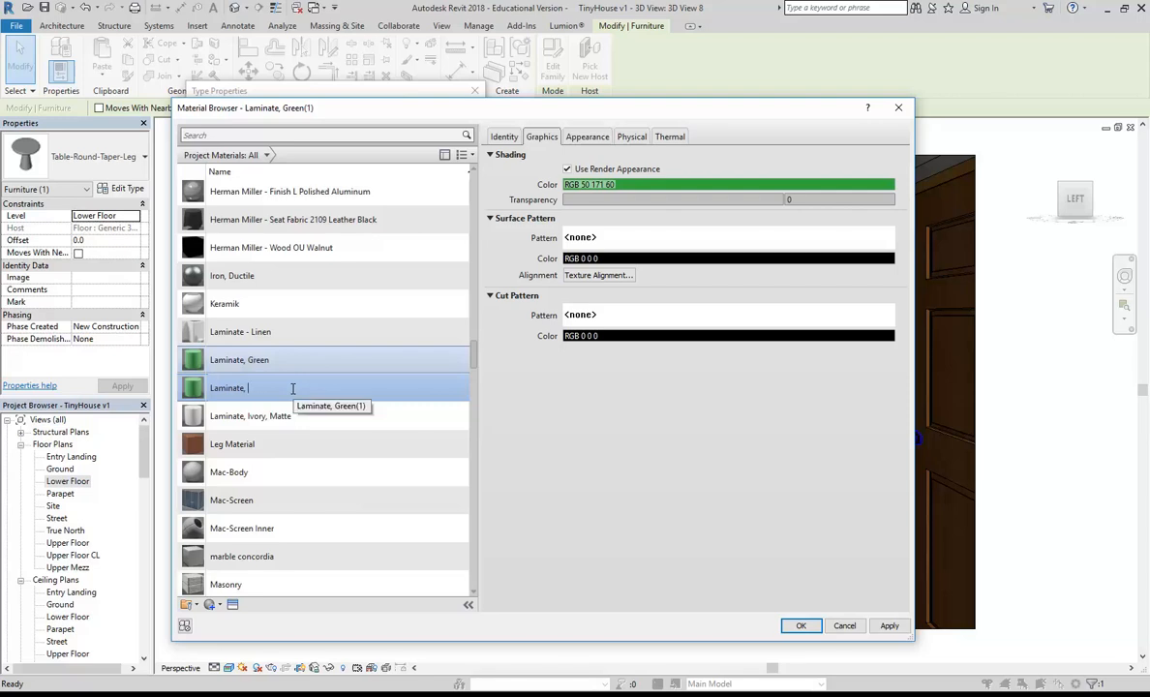
type("Orange")
key("Return")
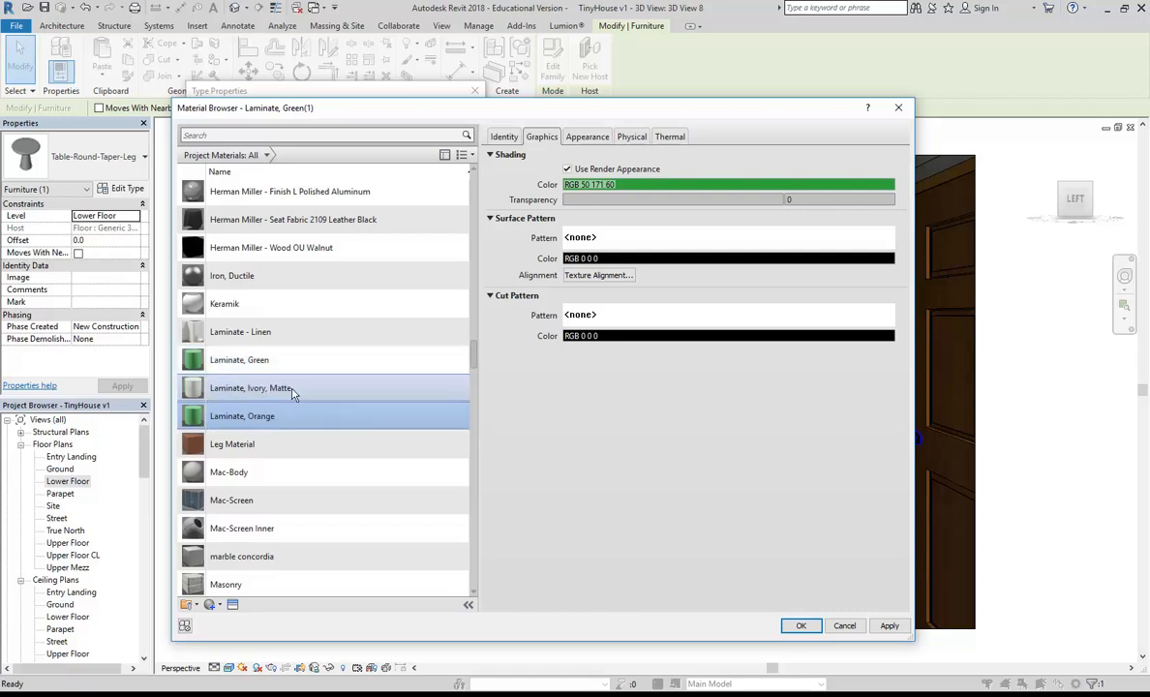
Step: Examine the Plastic and Wood assets in the Appearance Library as possible replacements for the Laminate, Orange appearance
left_click(587, 136)
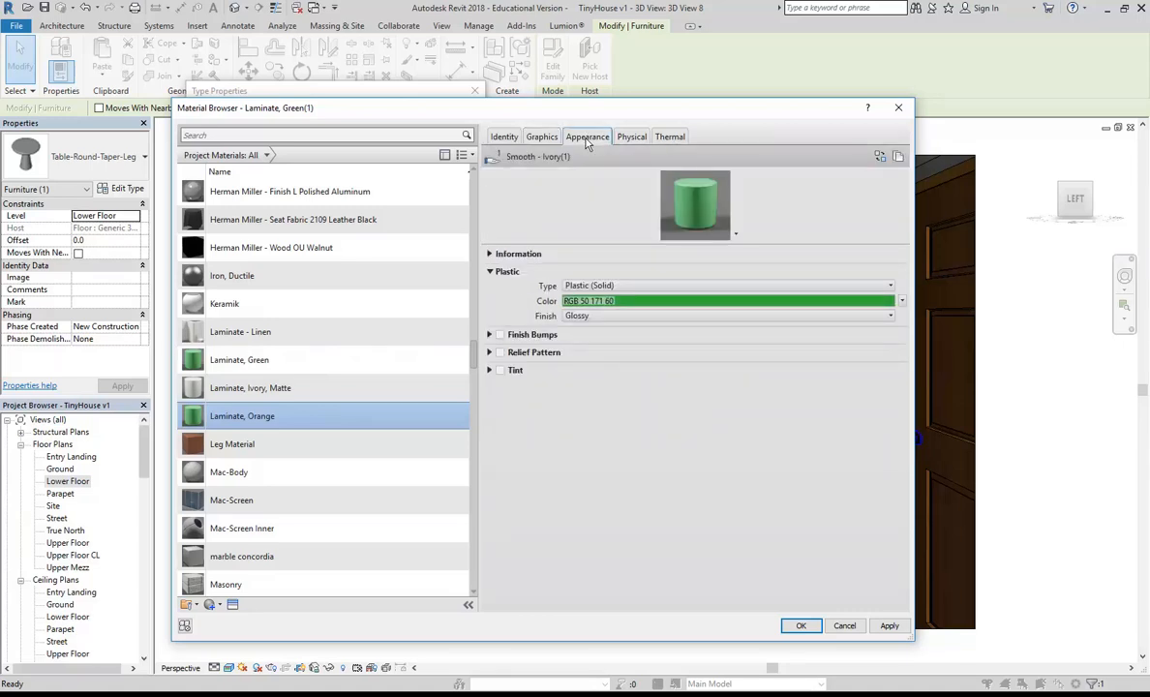
right_click(586, 142)
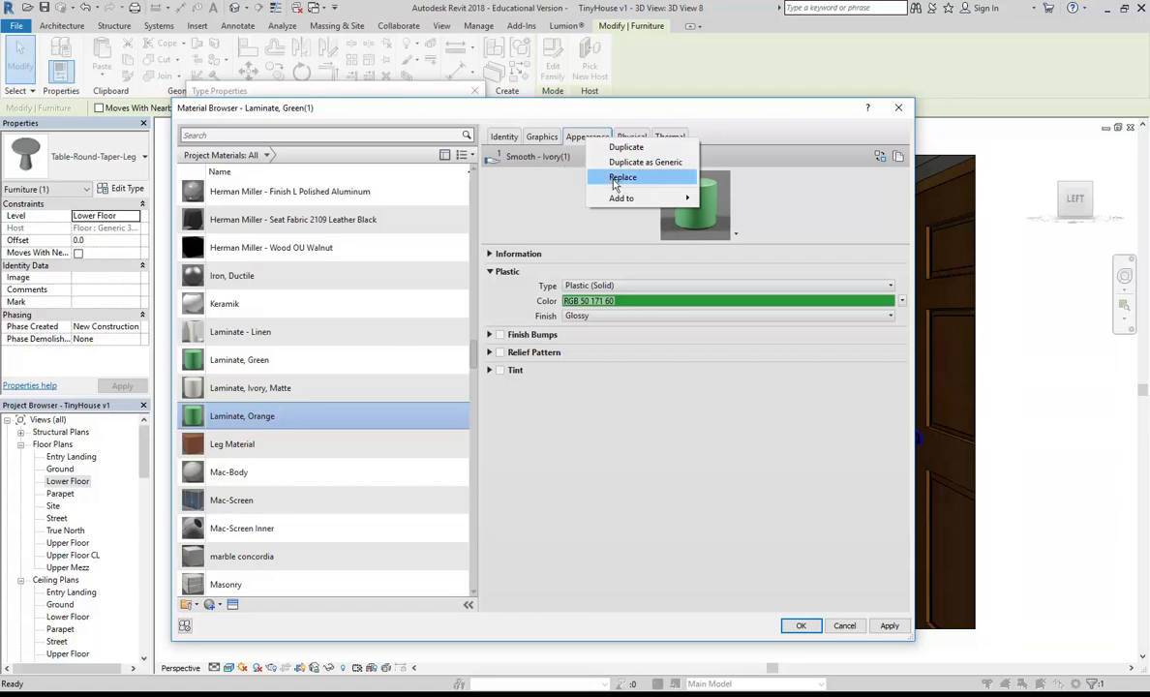
left_click(620, 179)
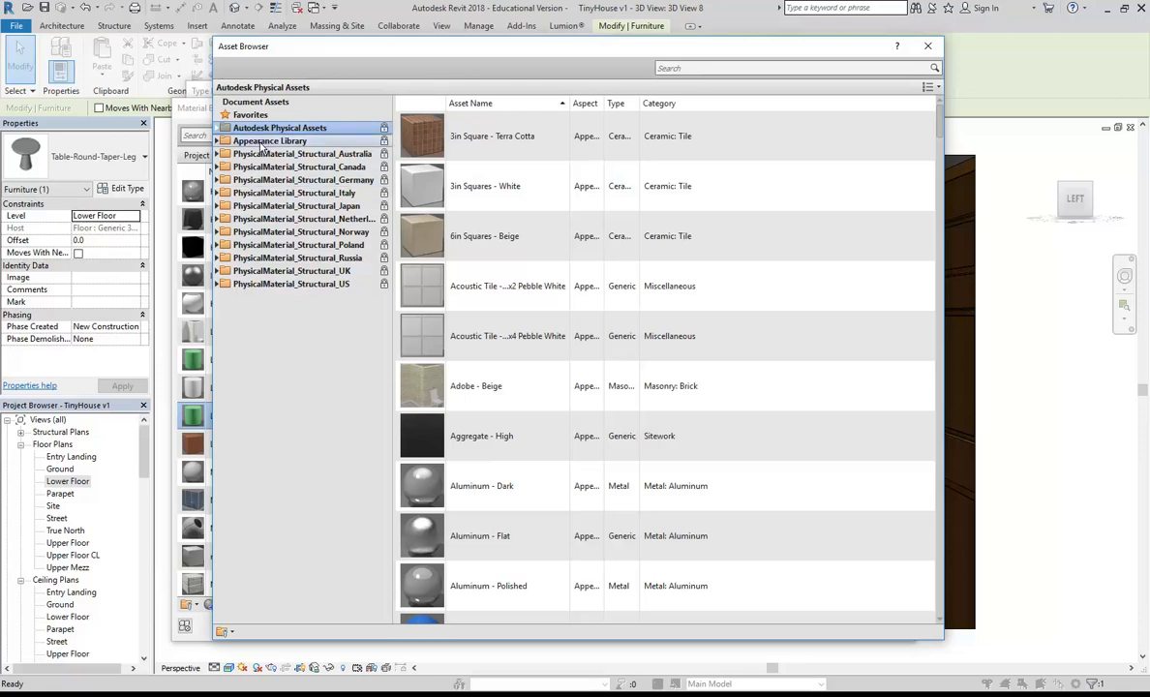
double_click(225, 145)
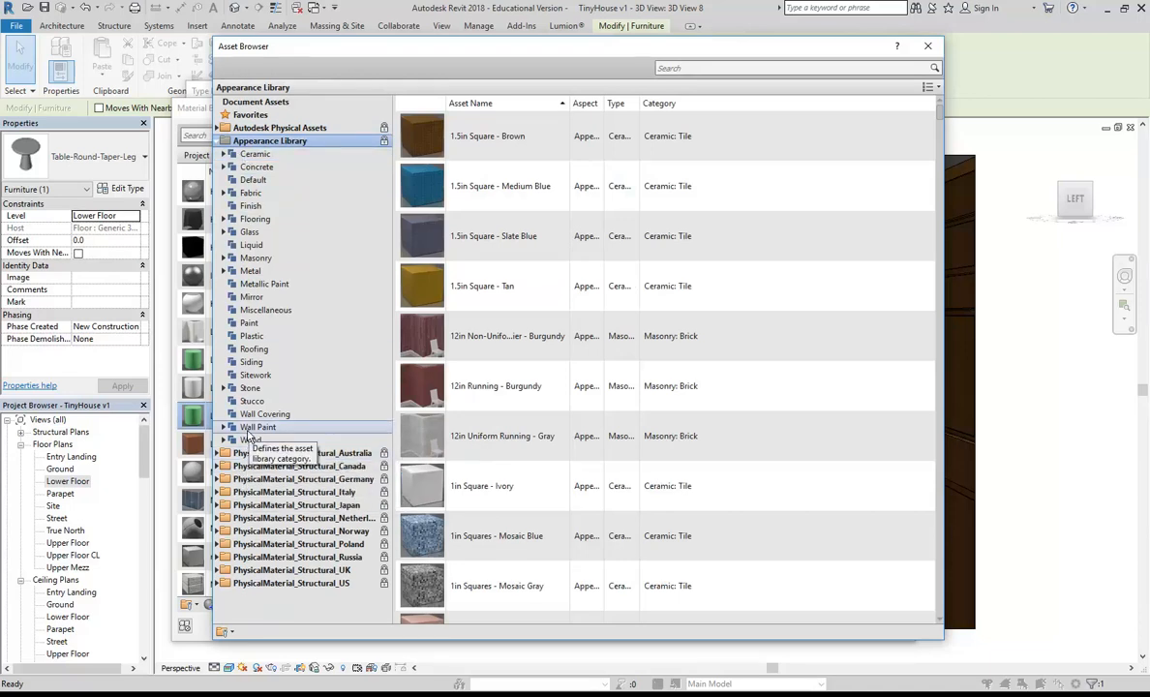
left_click(254, 336)
scroll(513, 392, "down", 5)
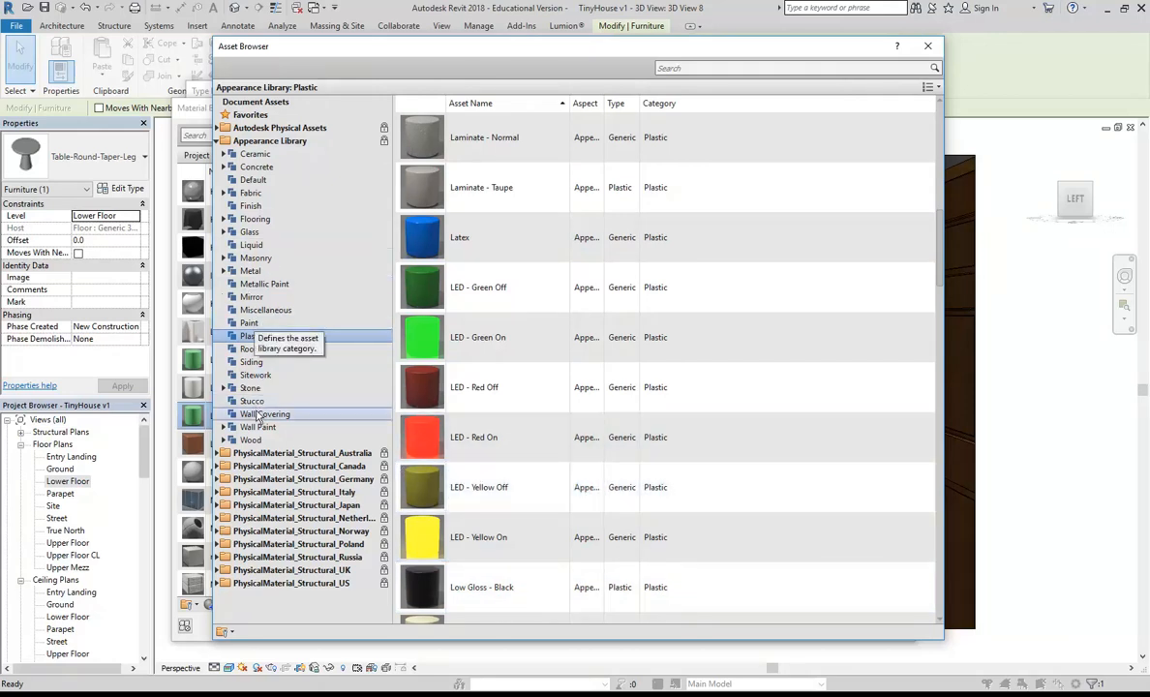
left_click(256, 441)
scroll(469, 571, "down", 1)
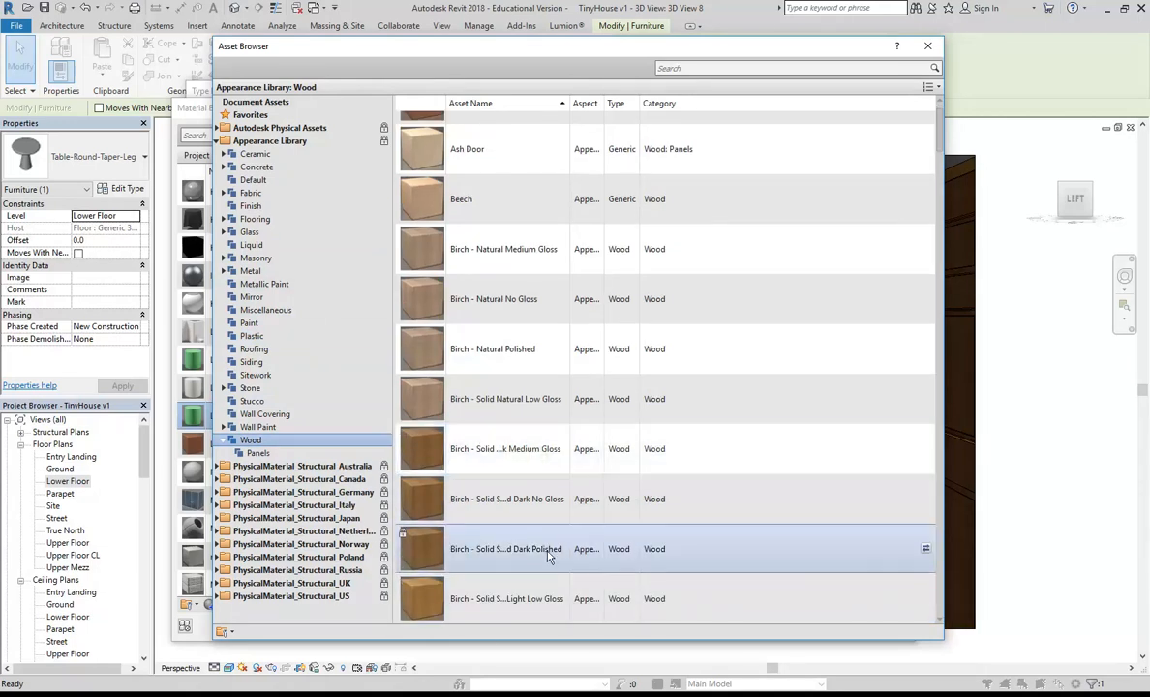
scroll(609, 379, "up", 1)
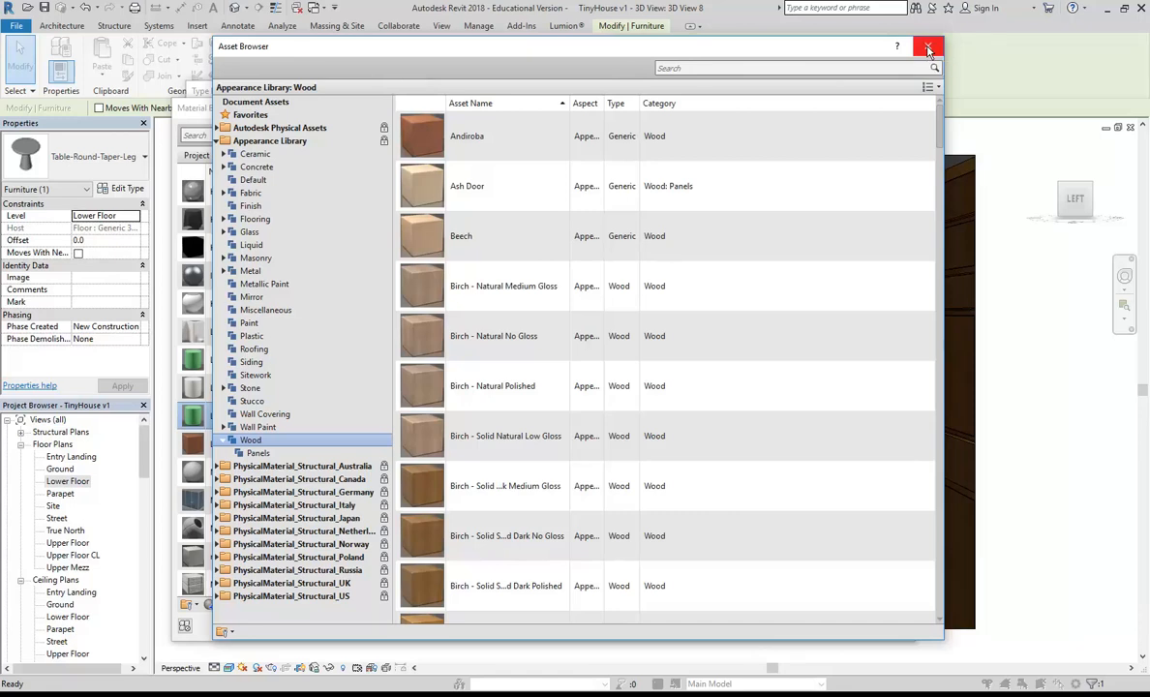
left_click(928, 48)
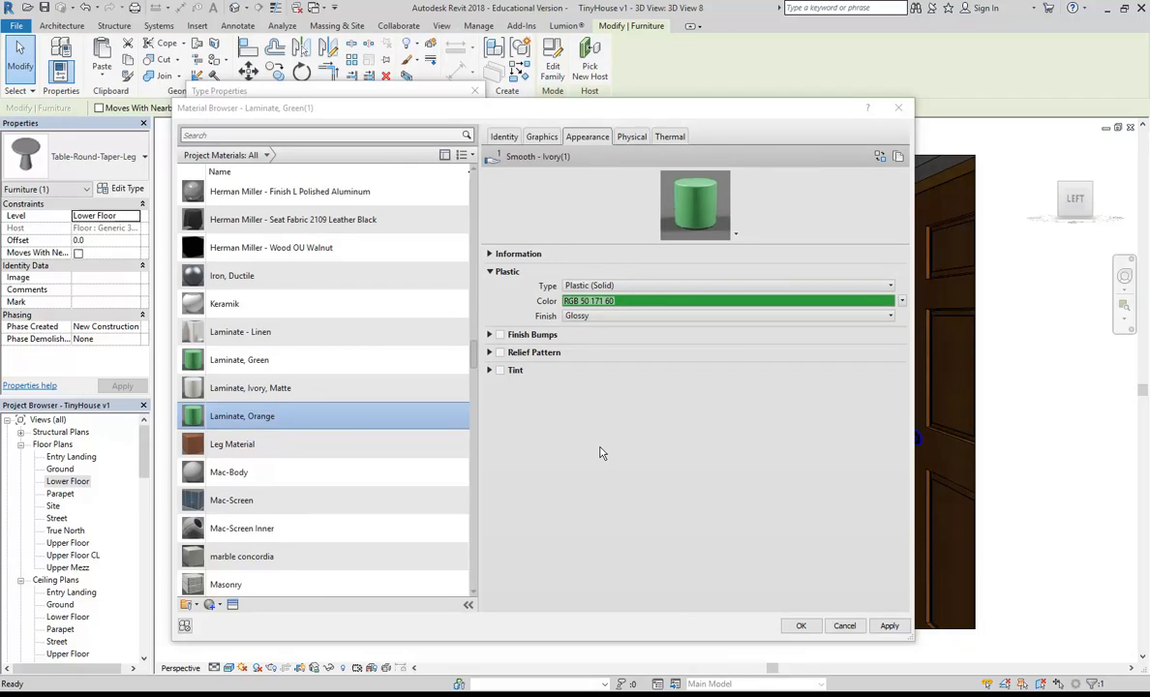
right_click(573, 137)
left_click(598, 174)
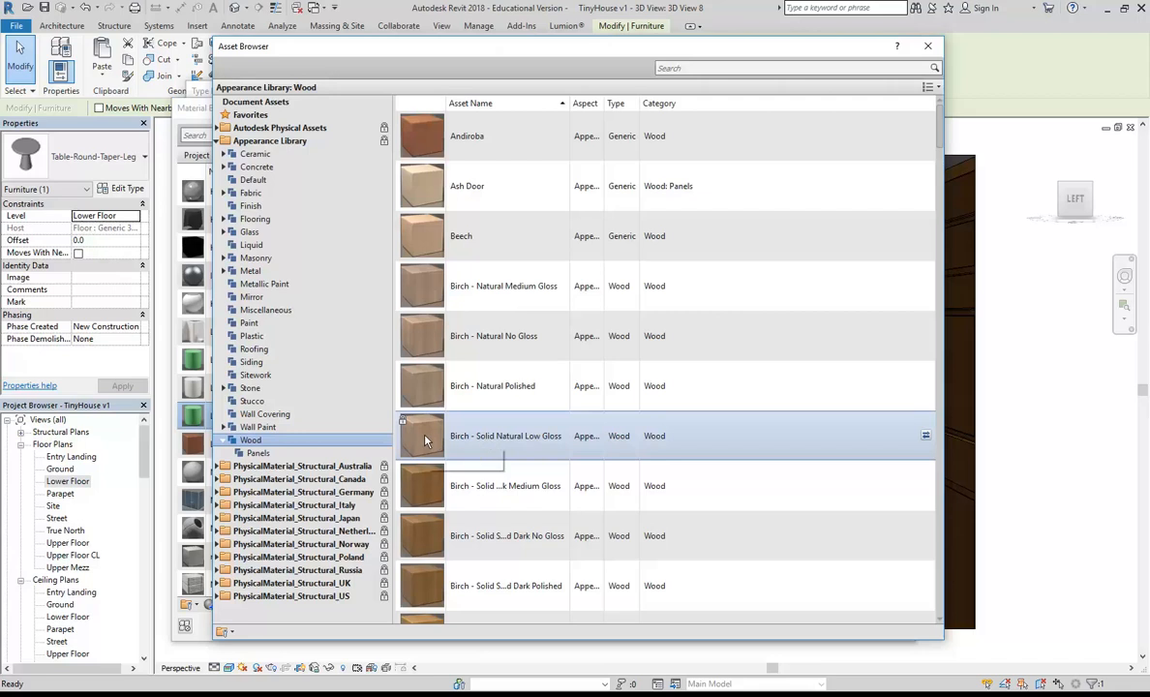
left_click(929, 47)
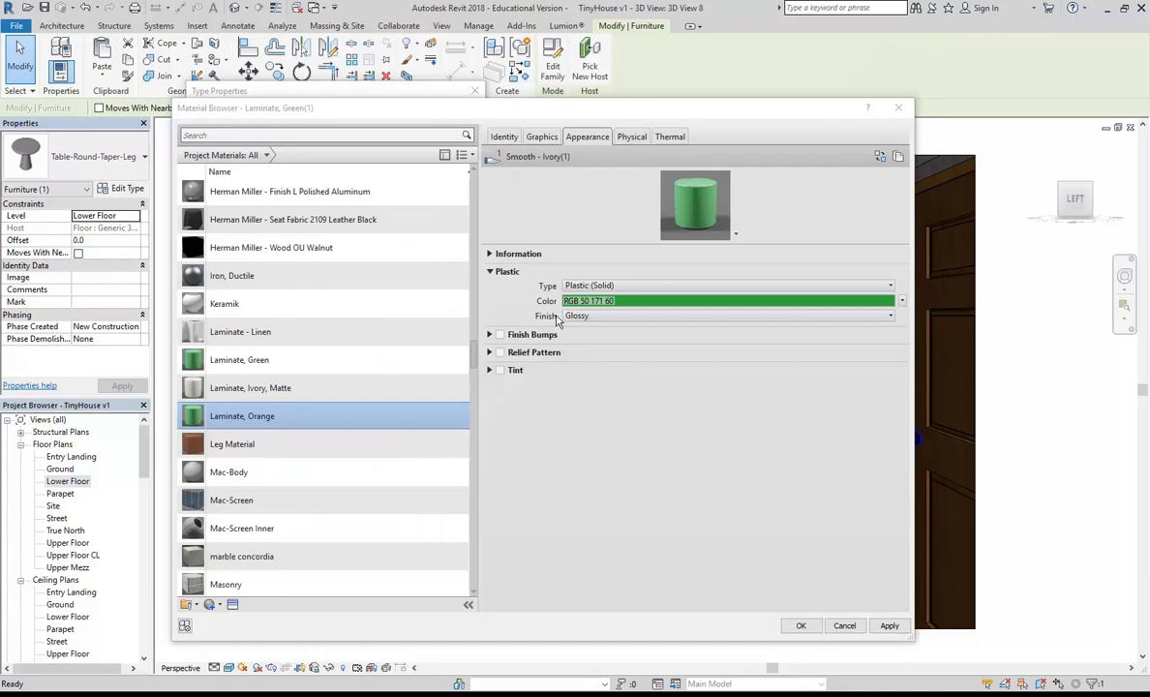
Step: Duplicate the appearance asset of Laminate, Orange and set the copy's plastic color to RGB 255 128 64
right_click(585, 137)
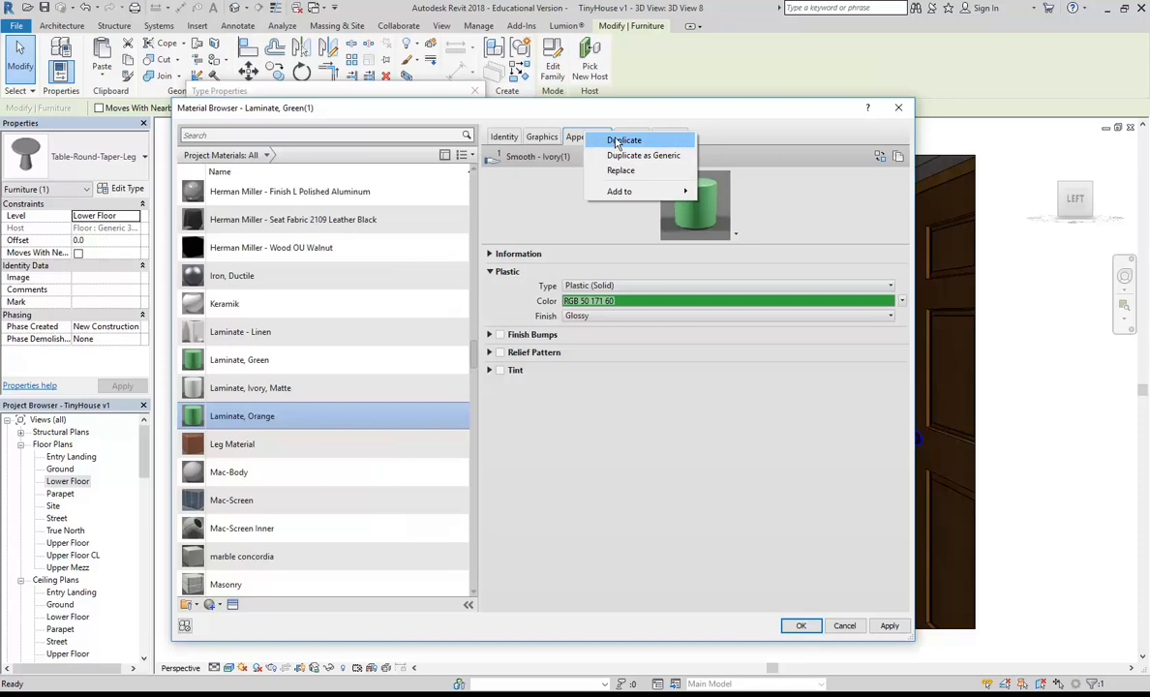
left_click(617, 141)
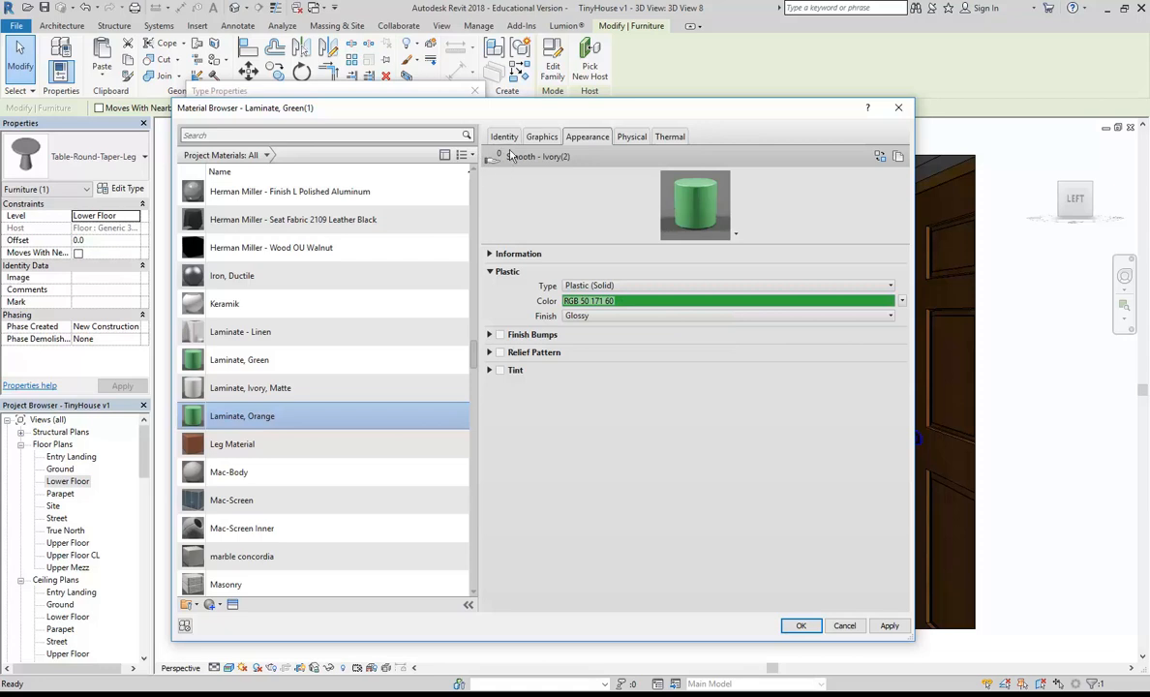
left_click(616, 306)
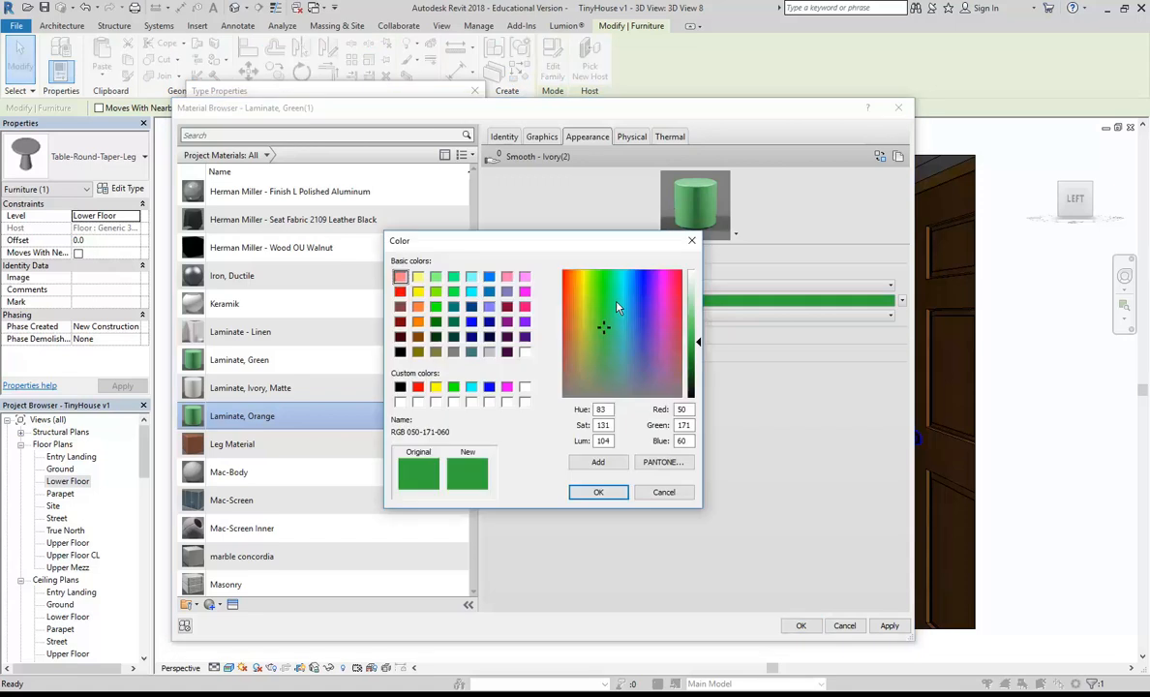
left_click(417, 306)
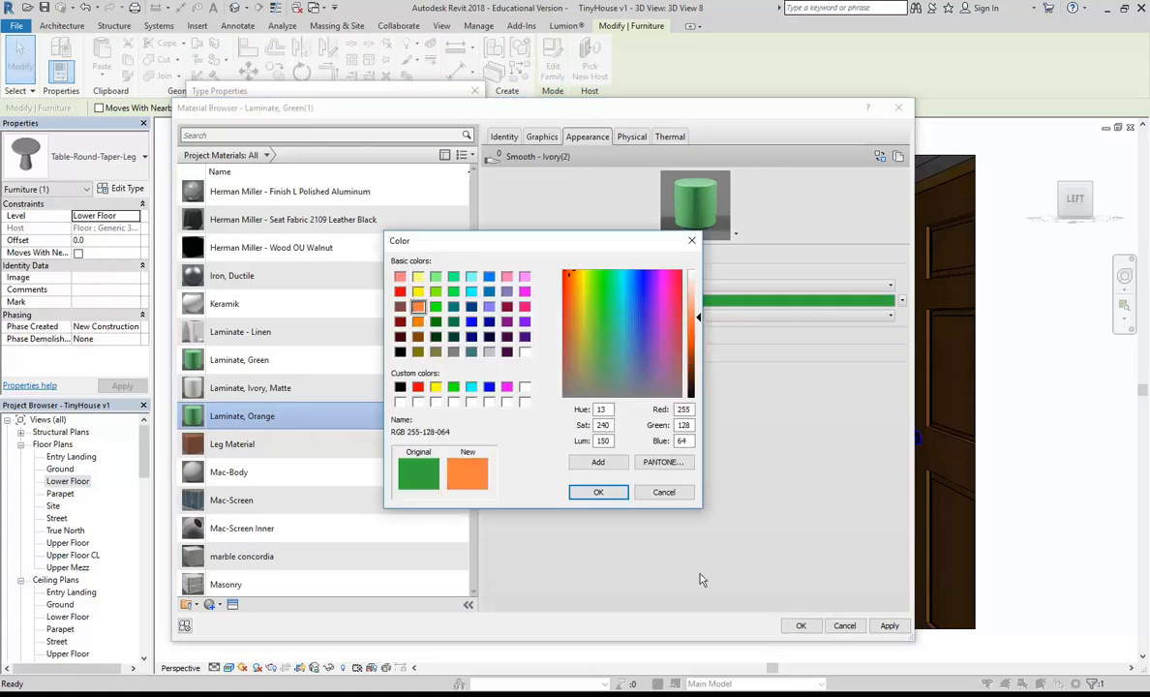
left_click(599, 492)
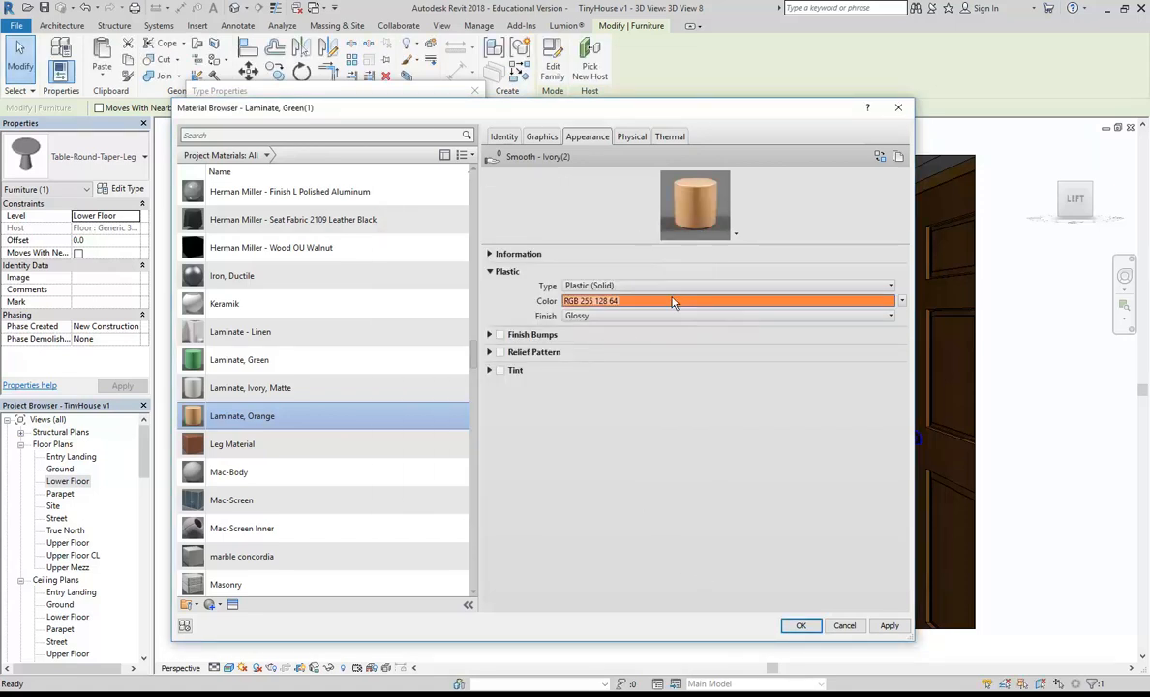
Step: Deepen the appearance color to RGB 255 83 0 and assign Laminate, Orange to the table top
left_click(627, 298)
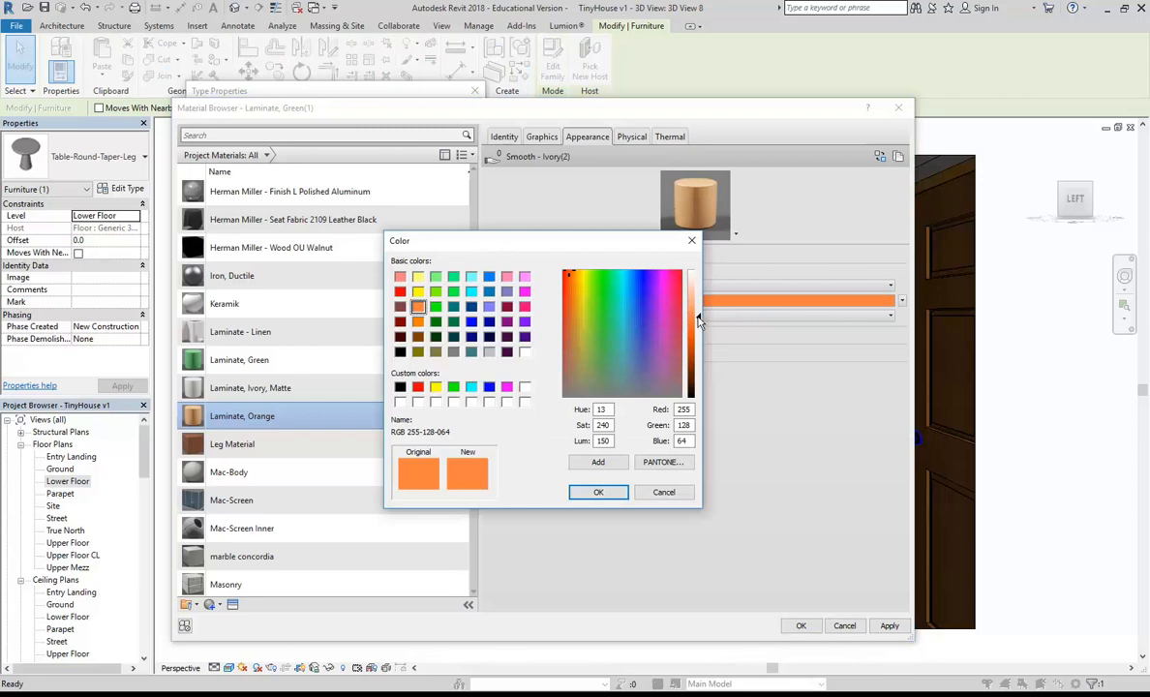
left_click_drag(698, 319, 700, 335)
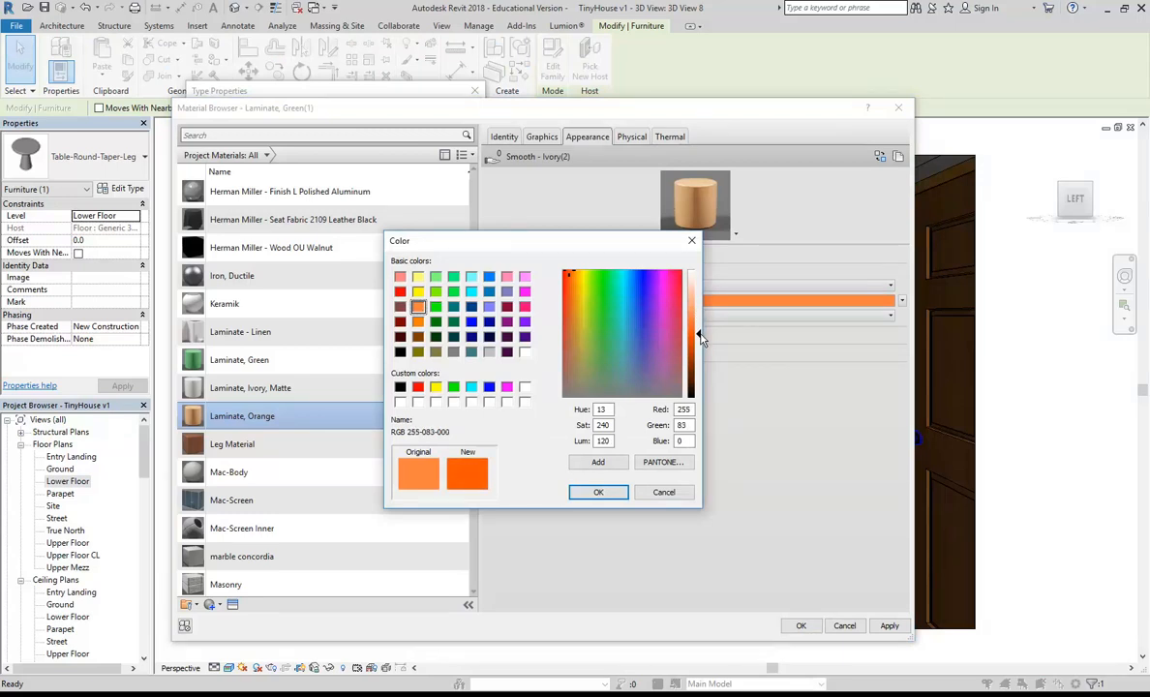
left_click(593, 495)
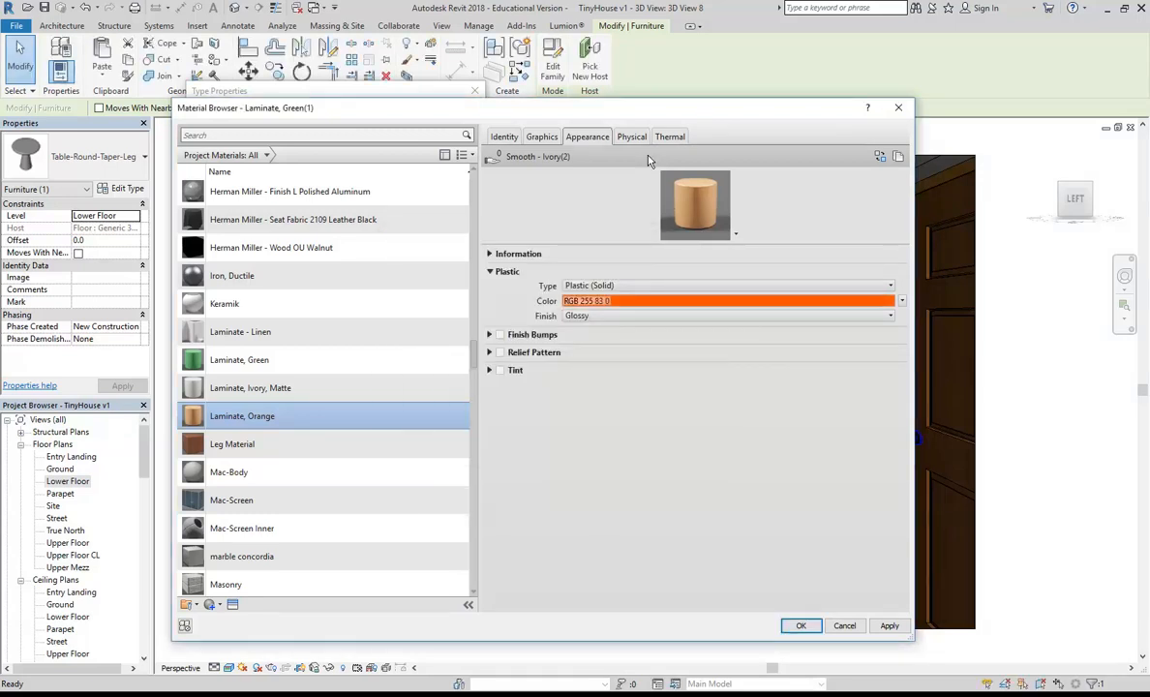
left_click(545, 137)
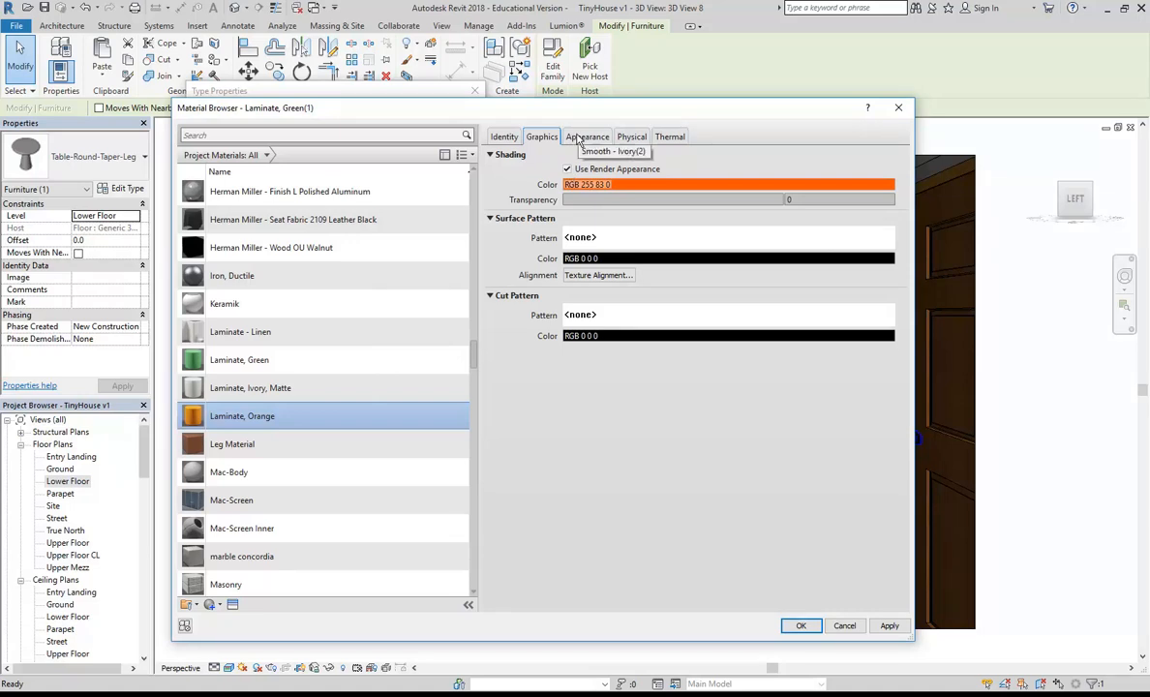
left_click(800, 627)
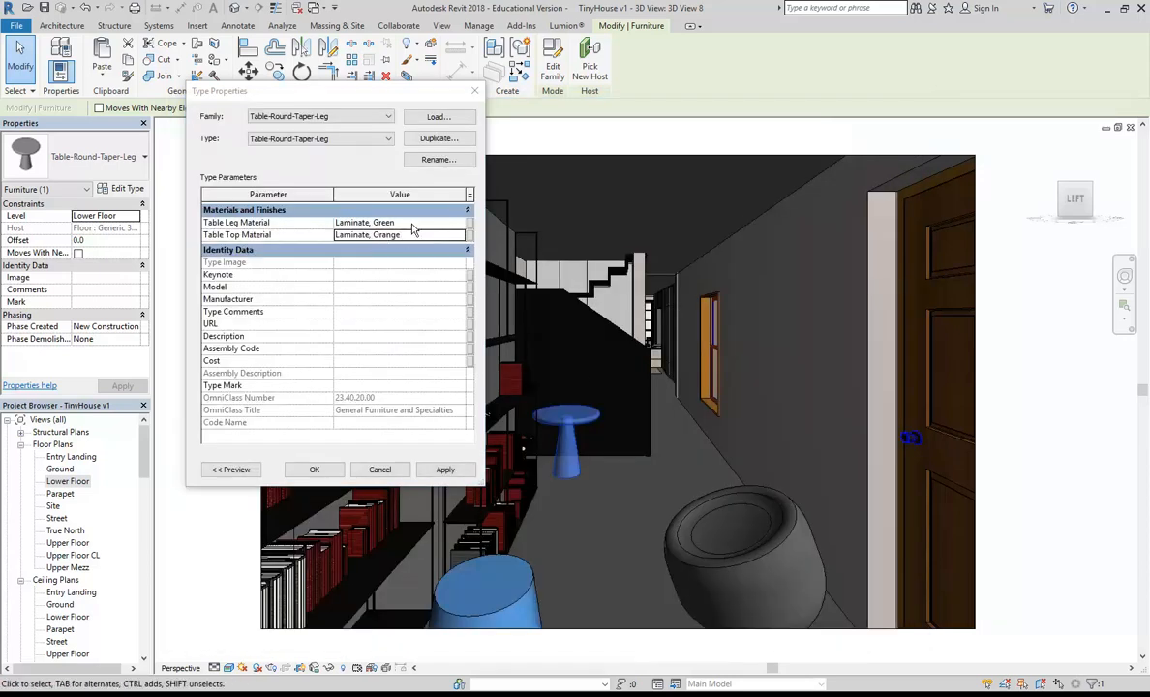
Step: Assign Laminate, Orange to the table leg, accept the type properties and deselect the table
left_click(405, 223)
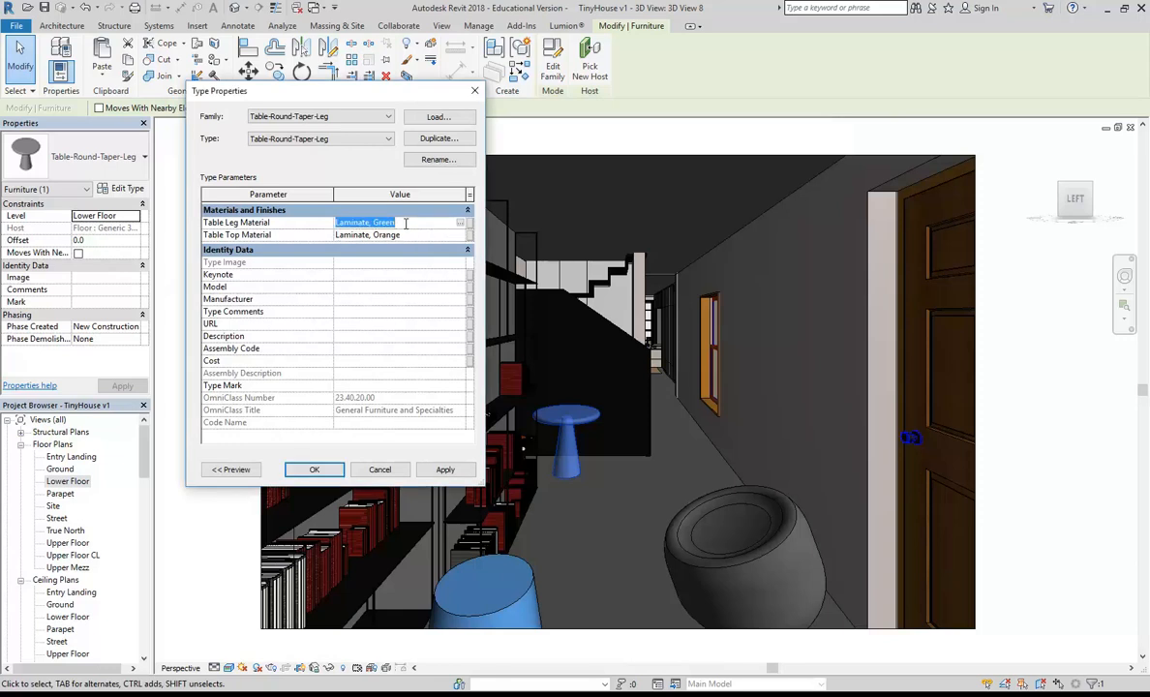
left_click(462, 223)
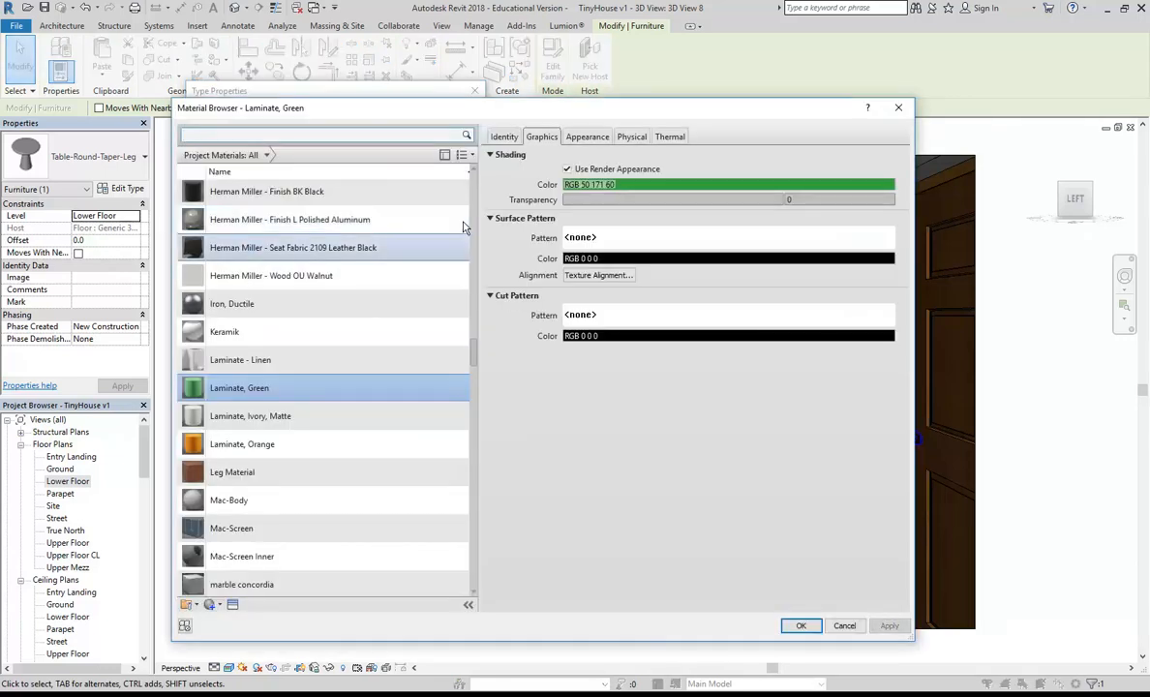
left_click(222, 447)
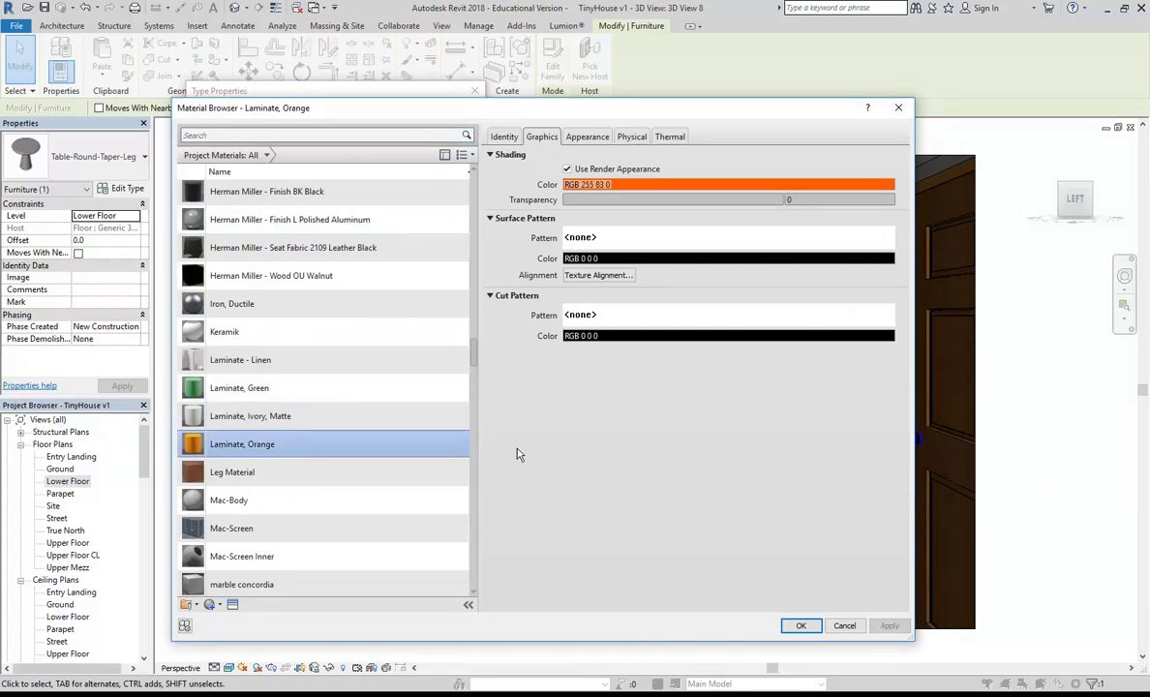
left_click(800, 625)
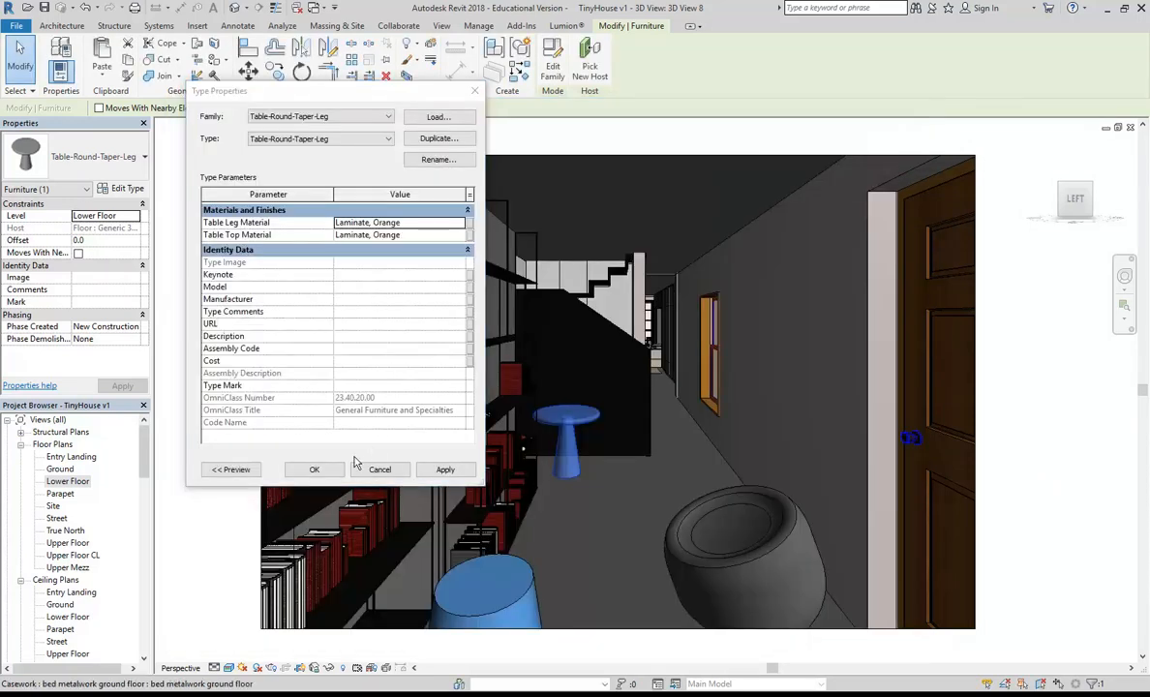
left_click(312, 469)
key("Escape")
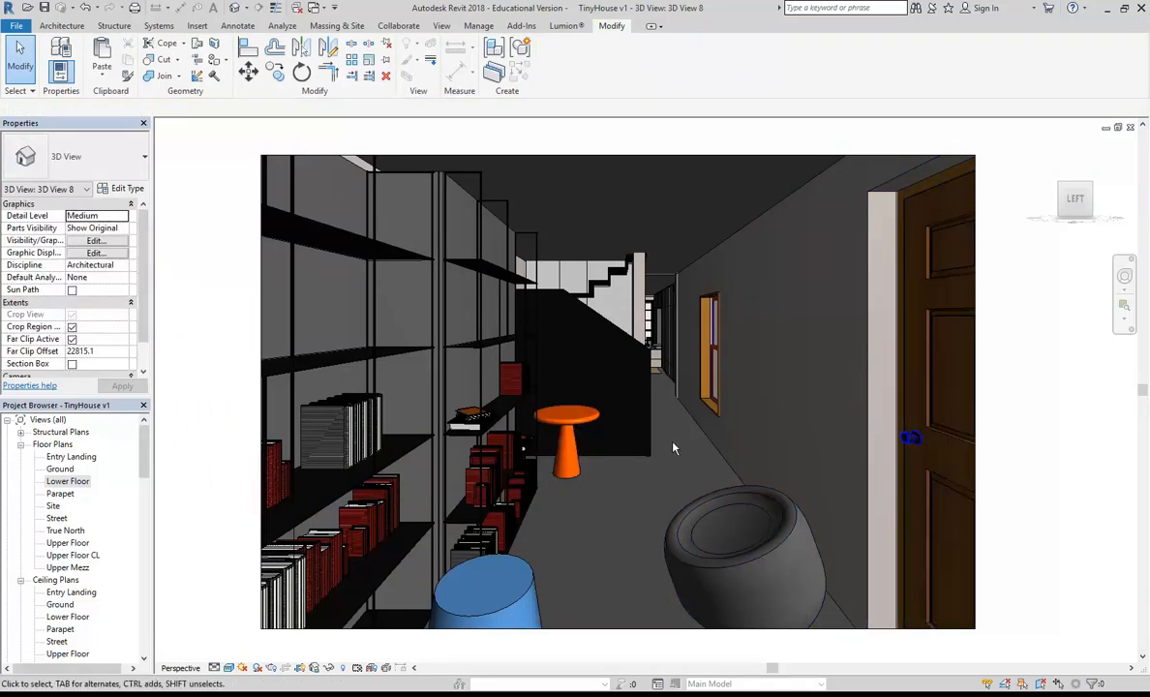
Step: Check the type properties of the round cushion chair for a material parameter and close them without changes
left_click(575, 437)
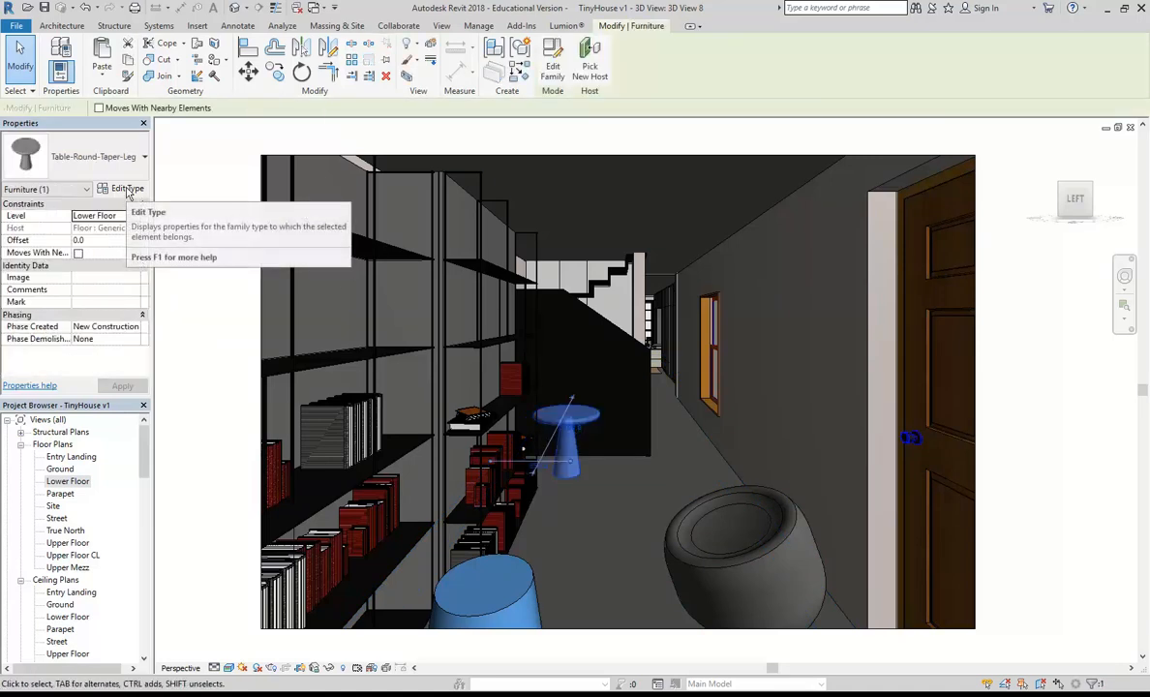
key("Escape")
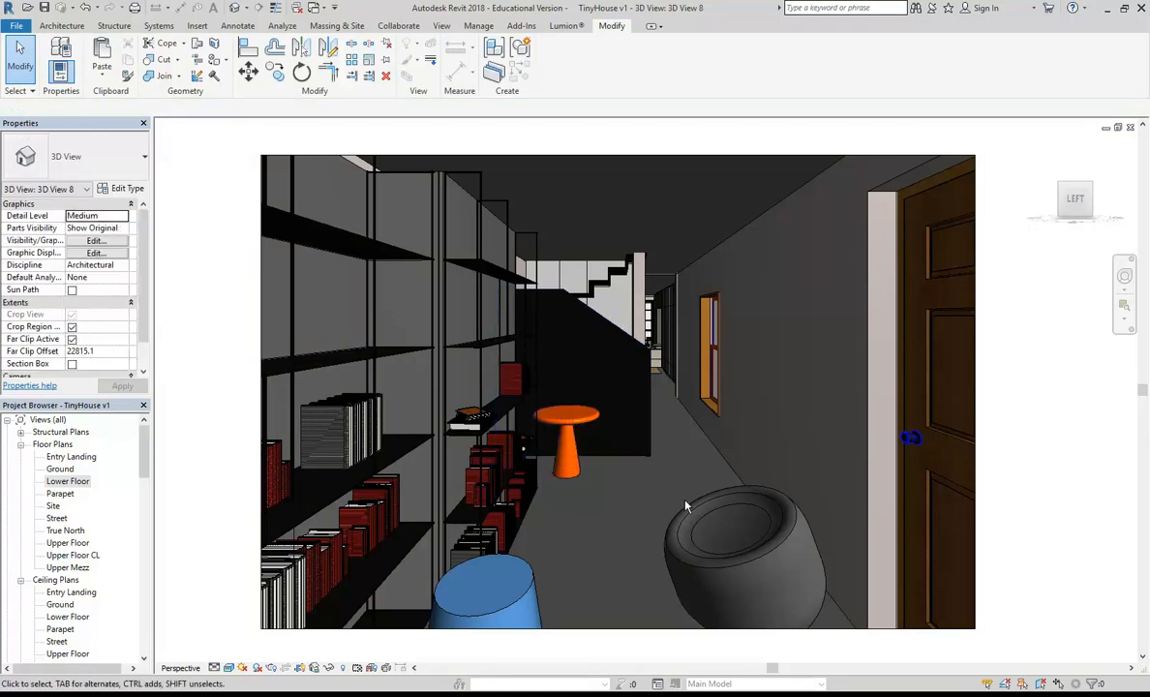
left_click(683, 522)
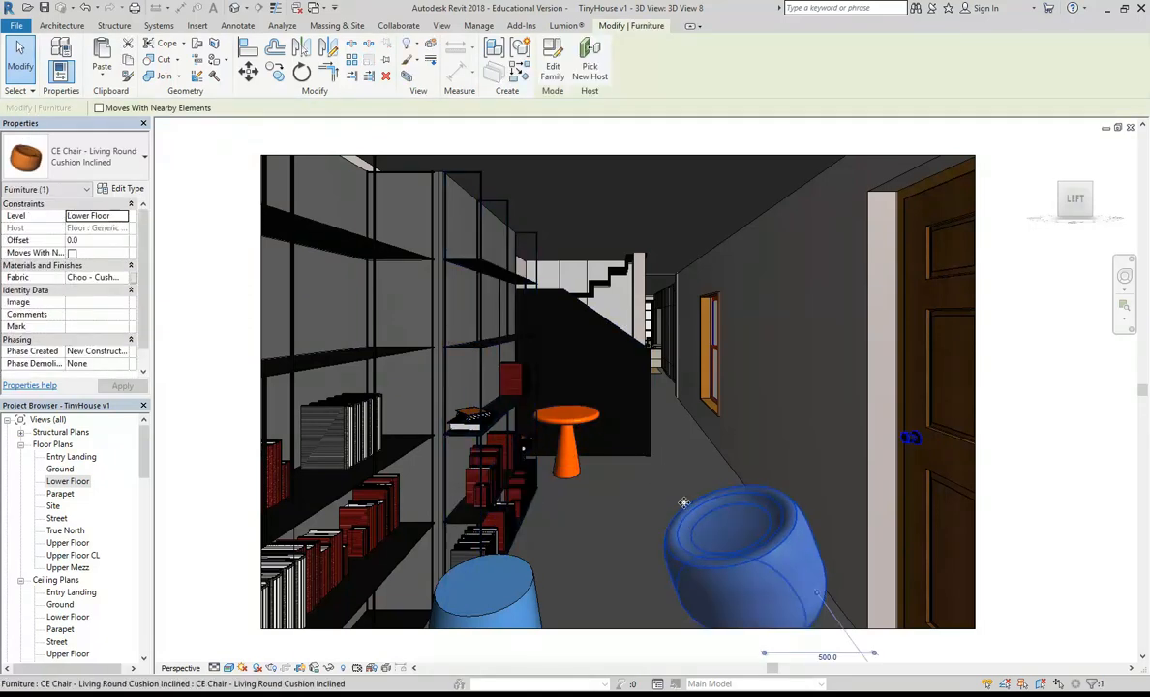
left_click(123, 189)
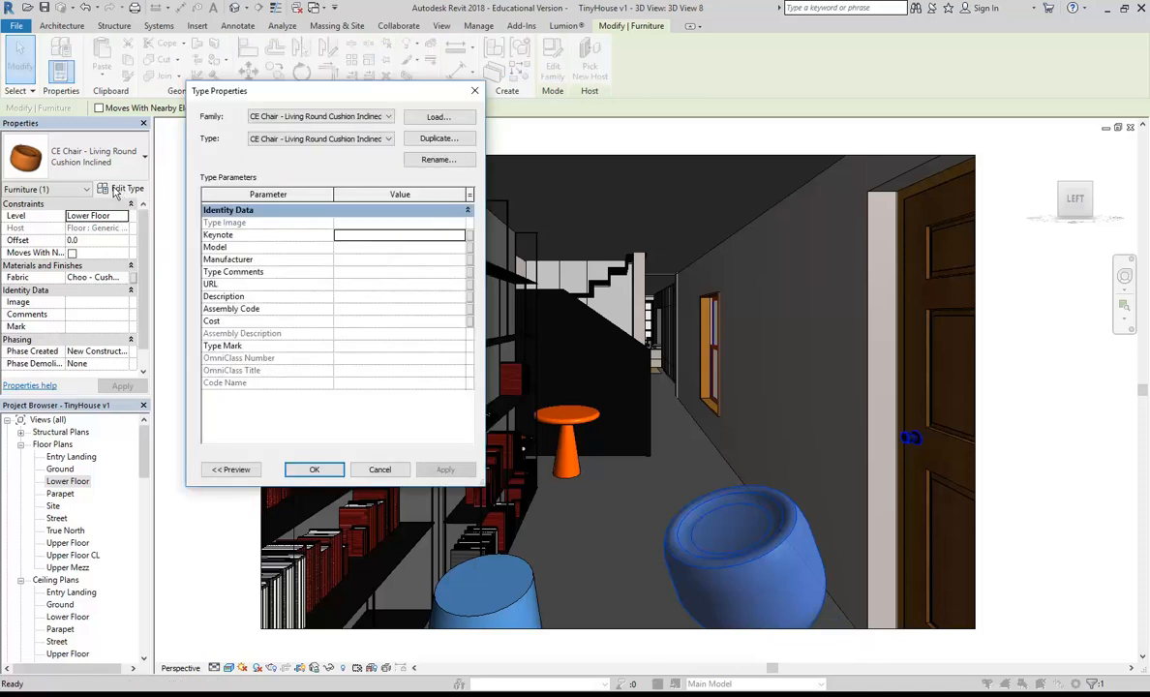
left_click(380, 470)
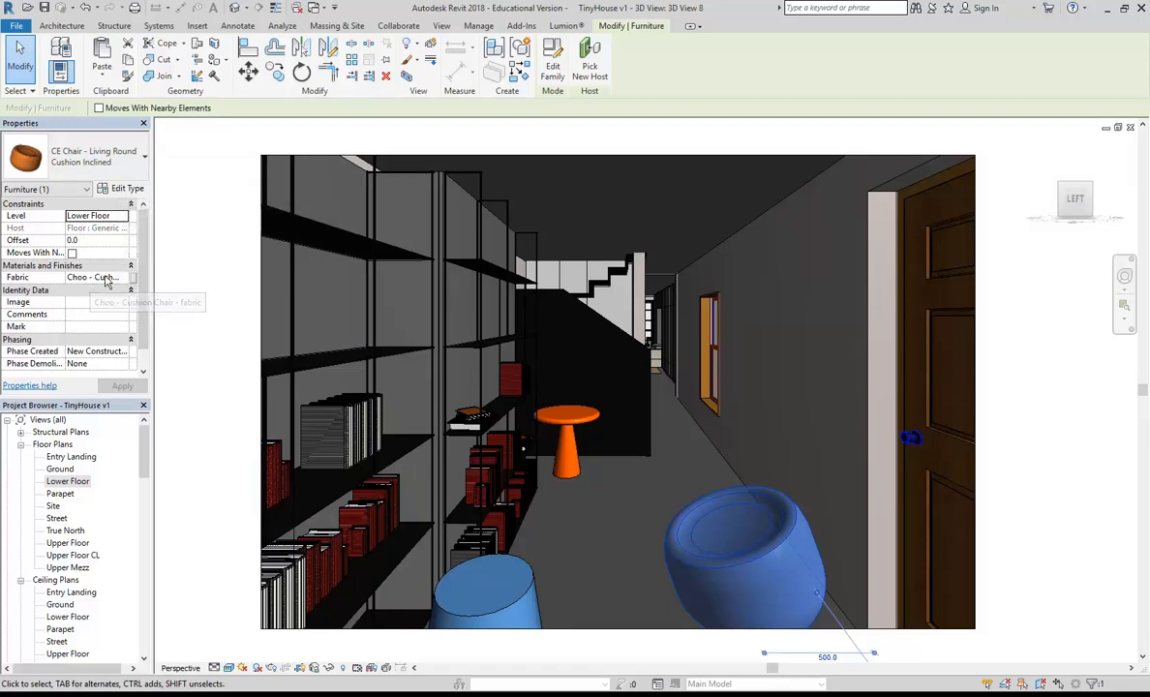
Step: Assign Laminate, Orange to the Fabric parameter of the round cushion chair and deselect it
left_click(77, 277)
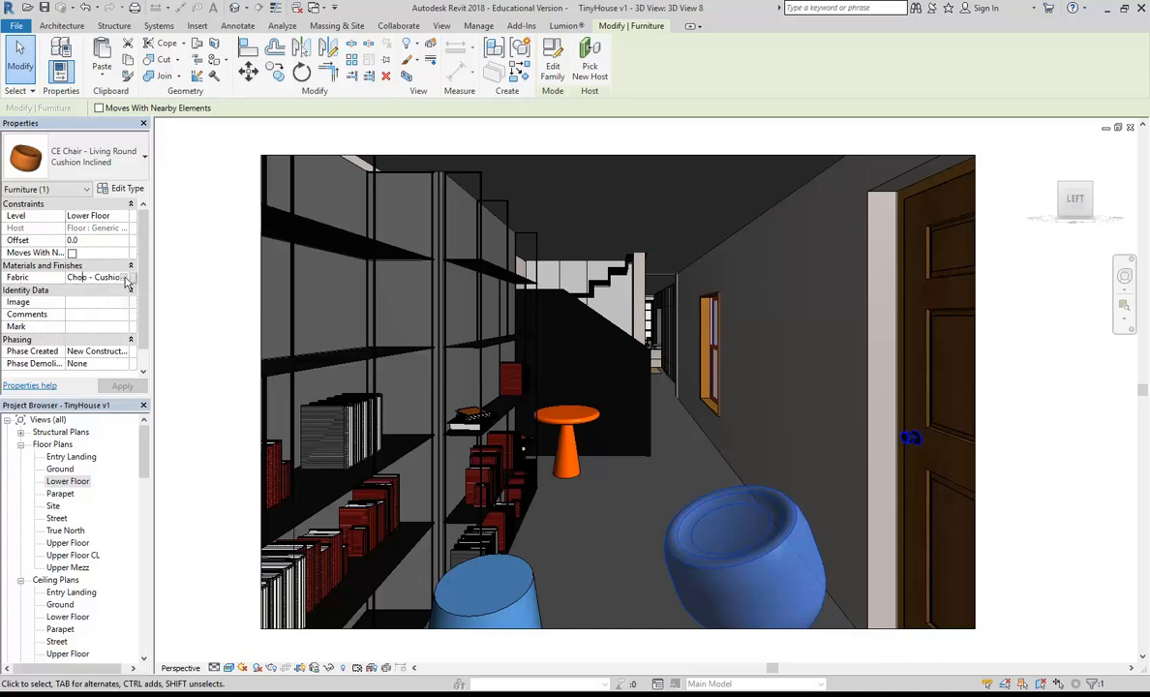
left_click(130, 278)
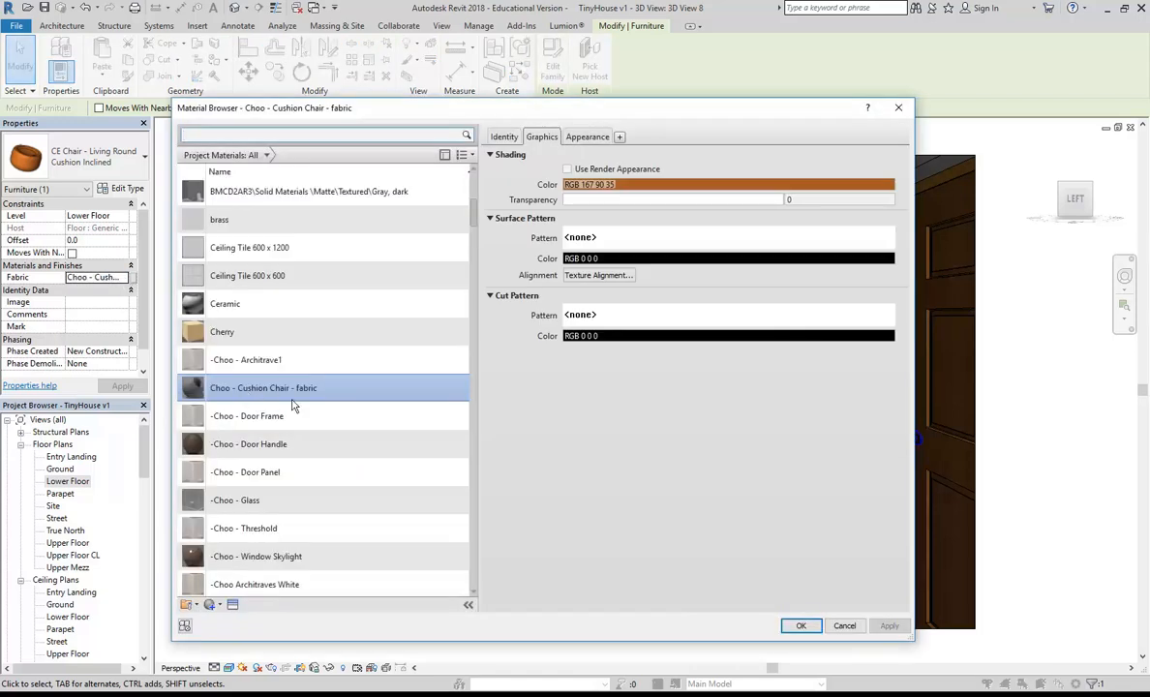
scroll(260, 366, "down", 5)
scroll(259, 369, "down", 5)
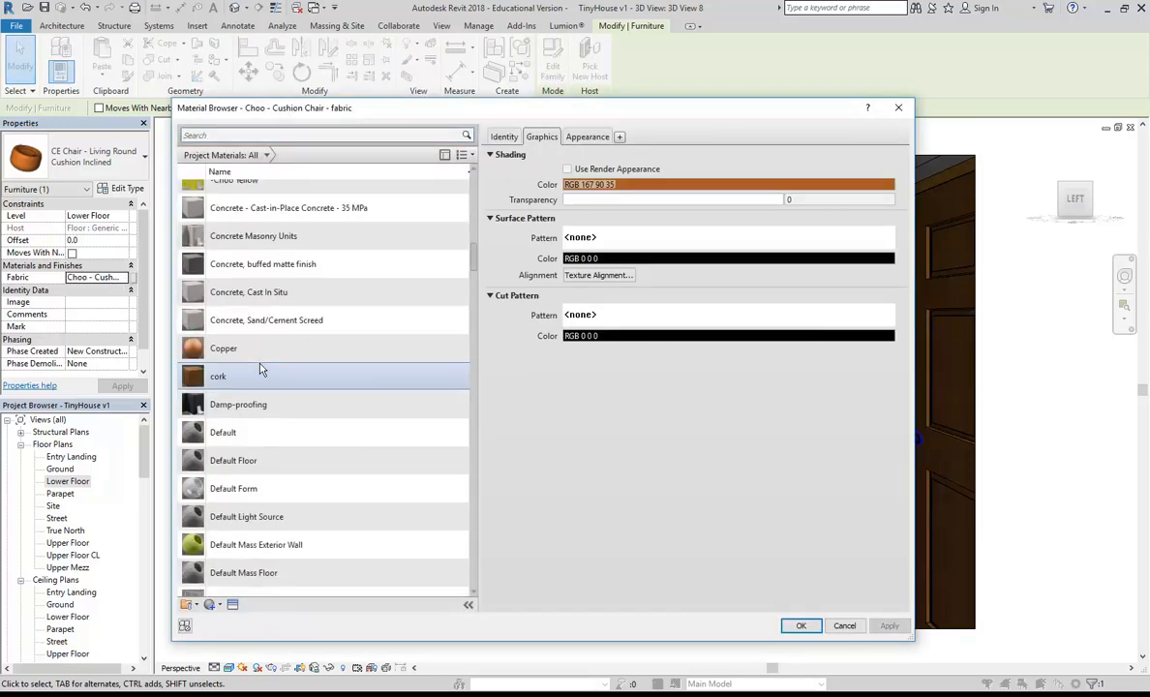
scroll(260, 368, "down", 10)
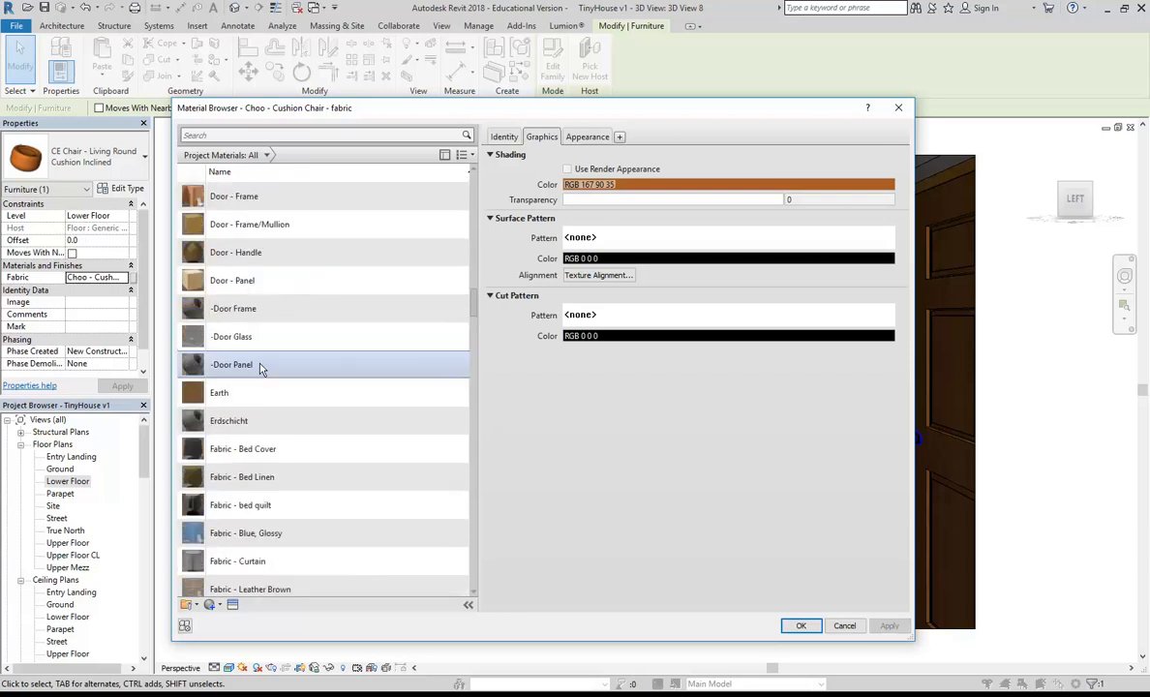
scroll(260, 369, "down", 5)
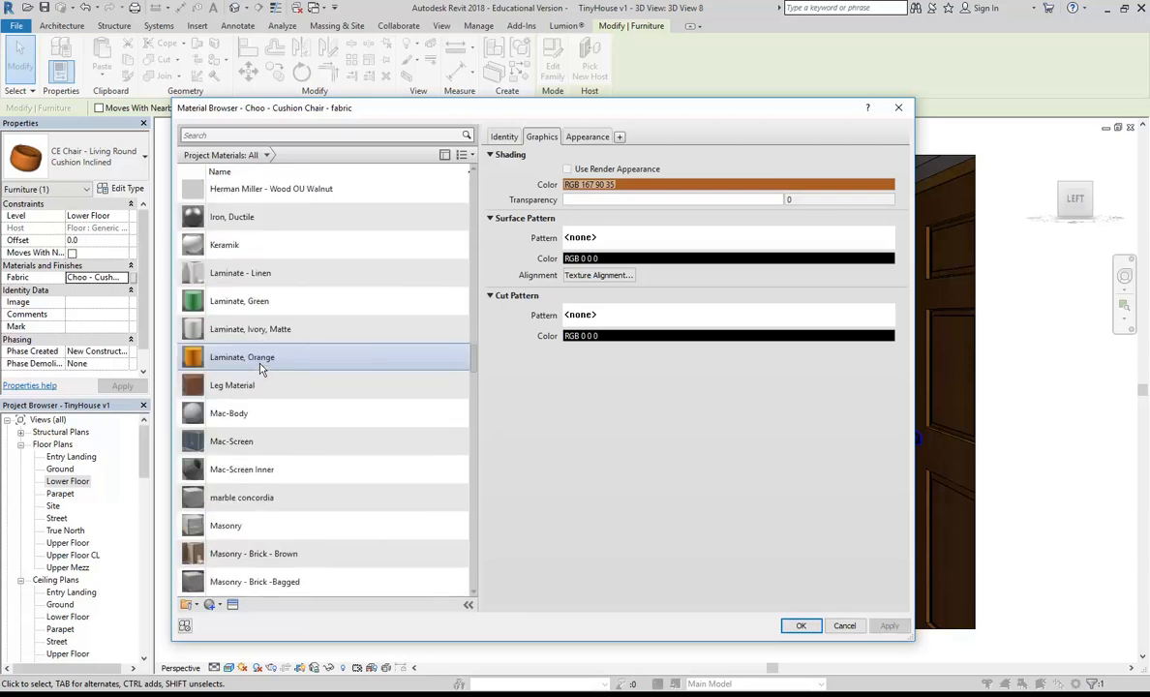
left_click(259, 364)
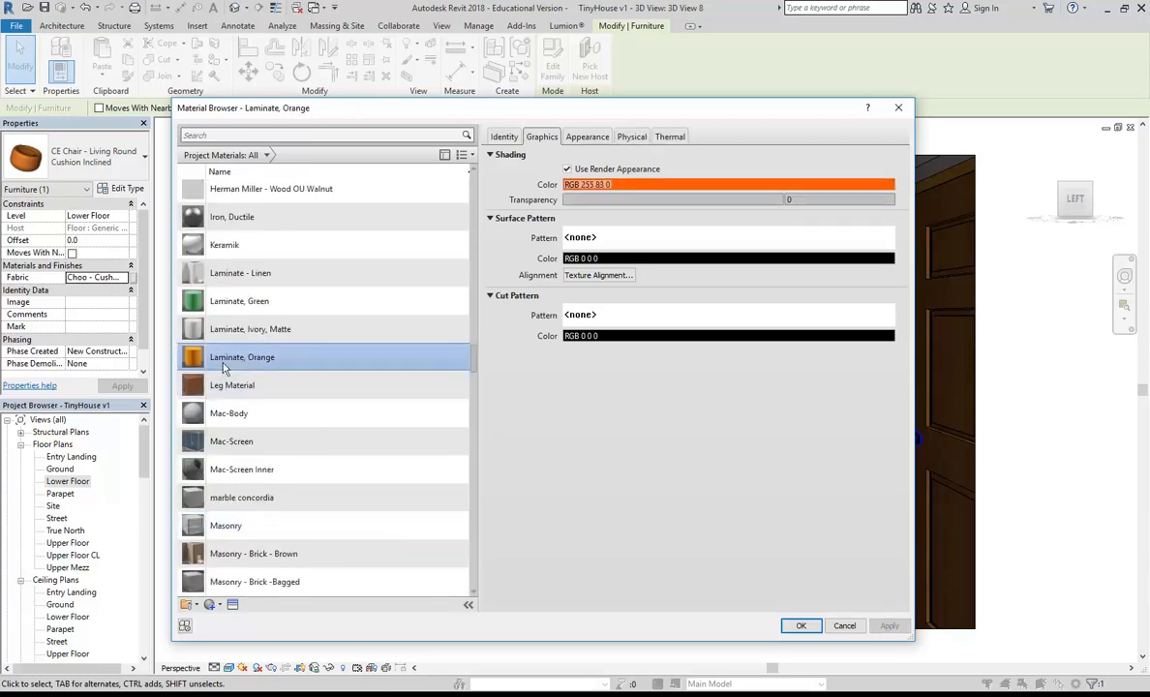
left_click(799, 626)
key("Escape")
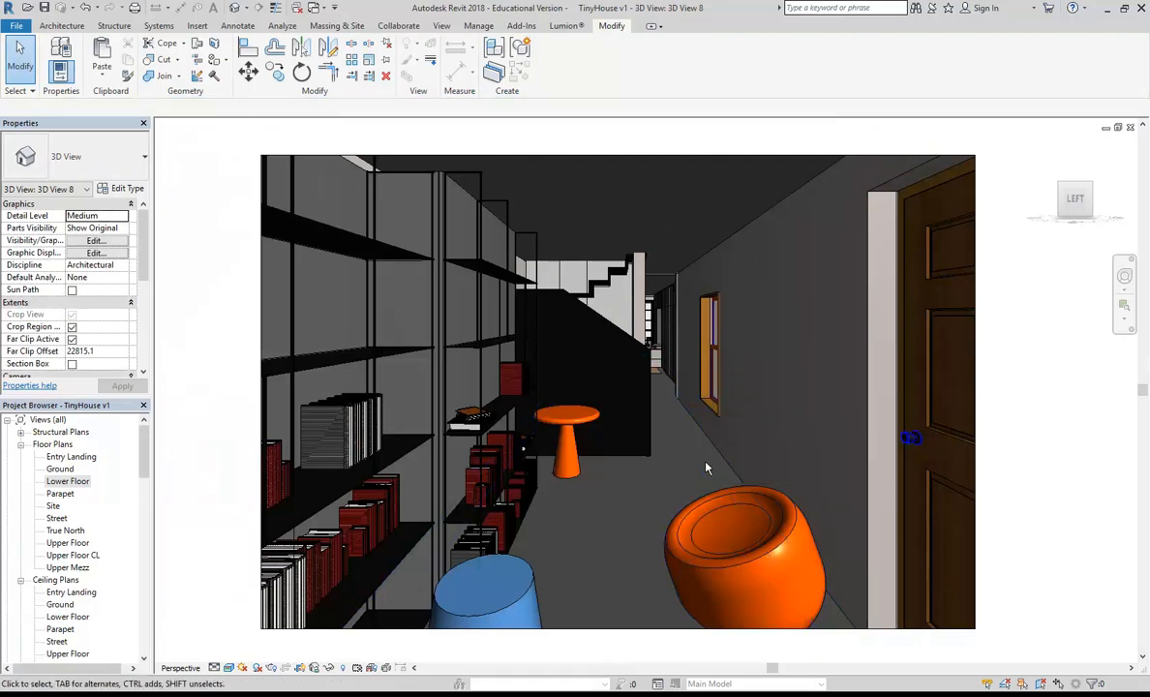
Step: Open the layer structure of the Generic 300mm floor and enlarge the assembly dialog to read its columns
left_click(691, 481)
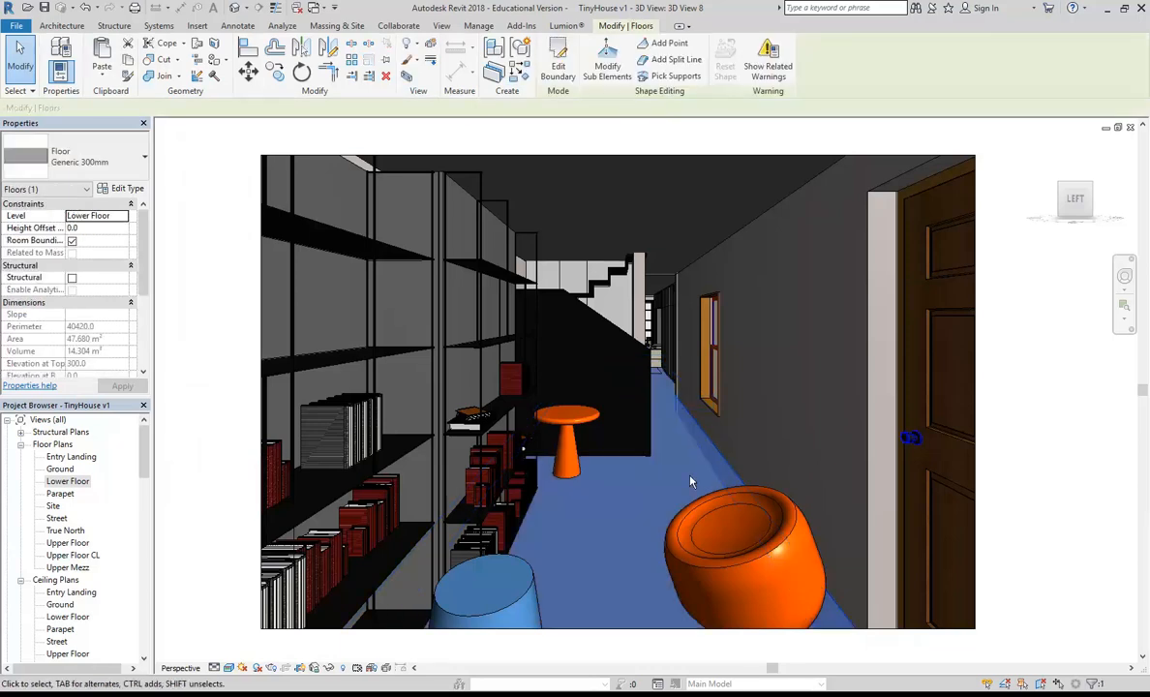
left_click(123, 190)
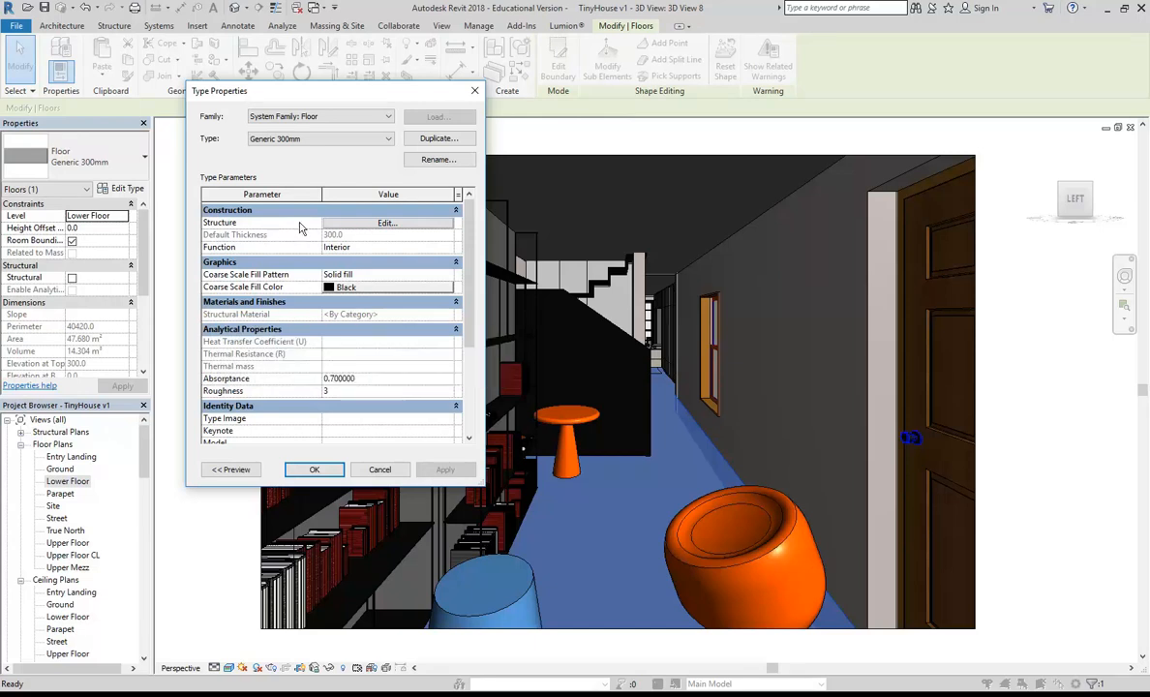
left_click(386, 224)
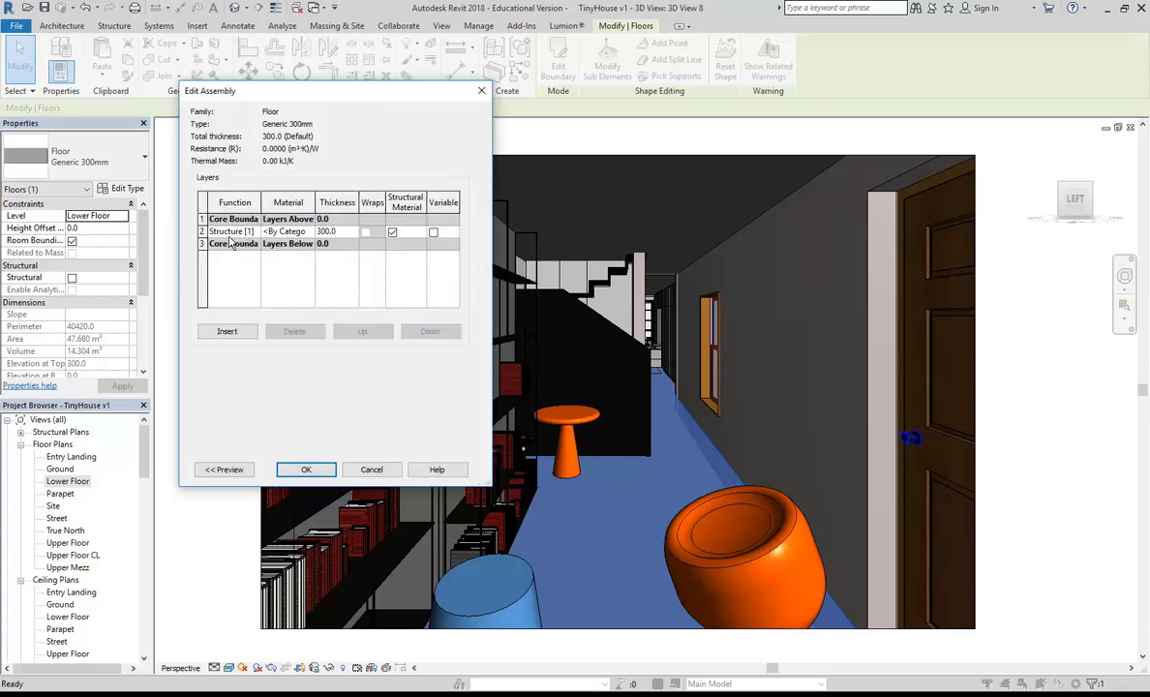
left_click(292, 232)
left_click_drag(485, 487, 748, 587)
left_click(259, 222)
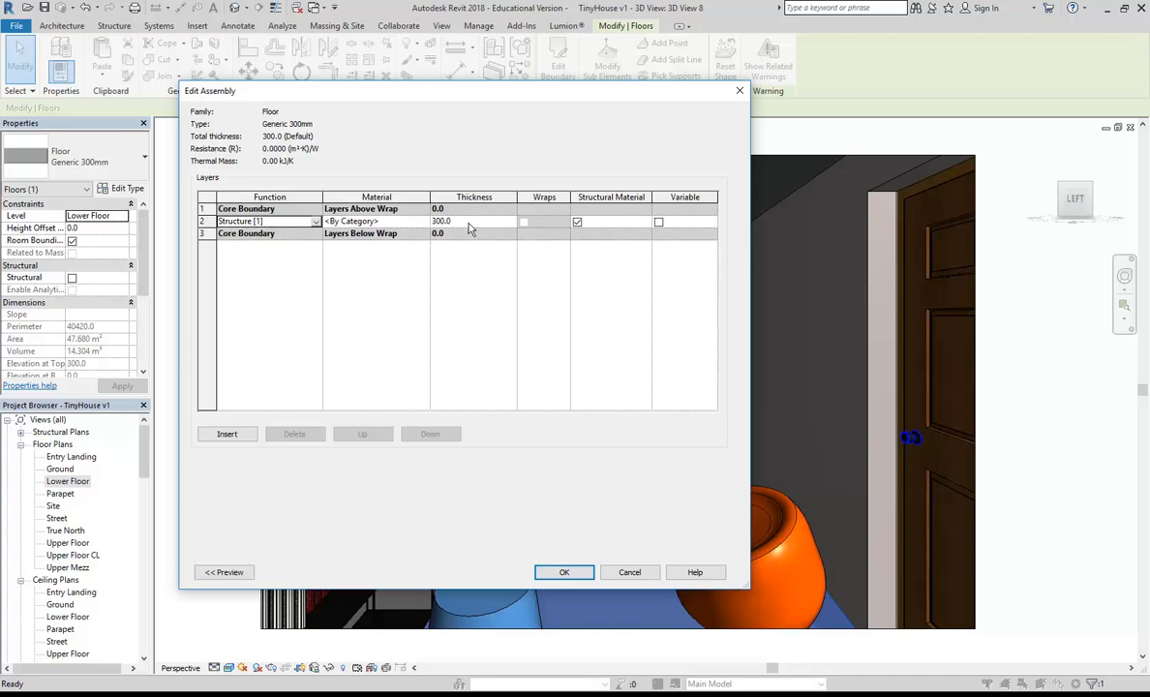
left_click(287, 223)
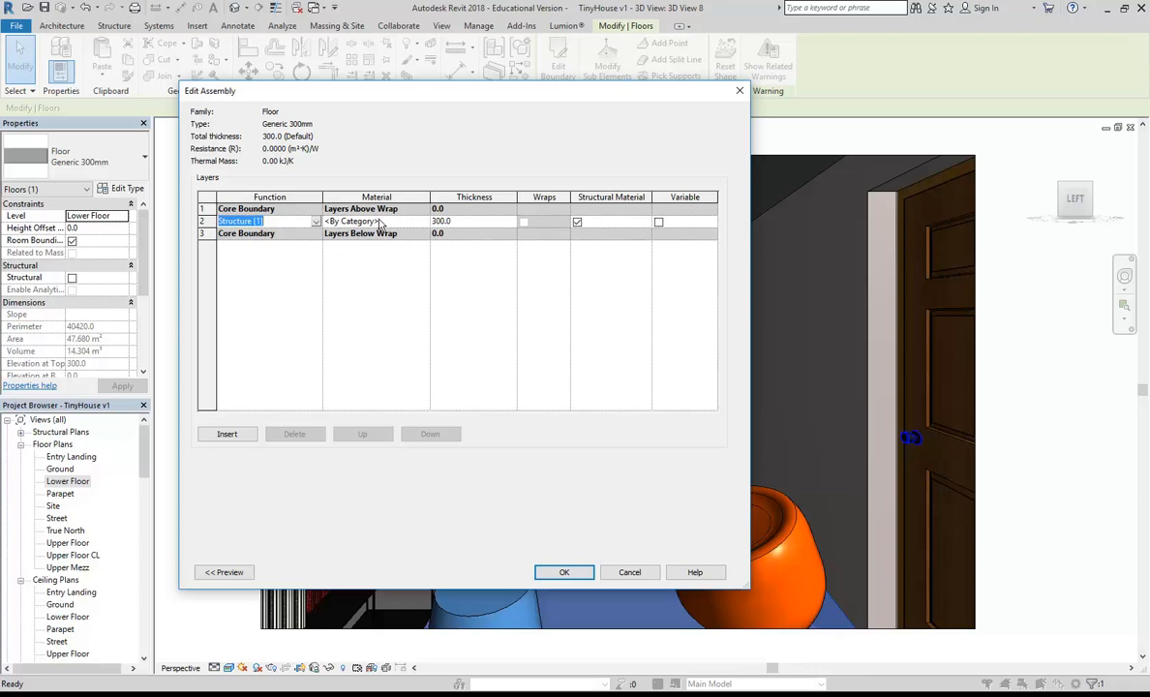
Step: Examine the floor's structure layer alongside a section preview and close the assembly without changes
left_click_drag(419, 98, 637, 92)
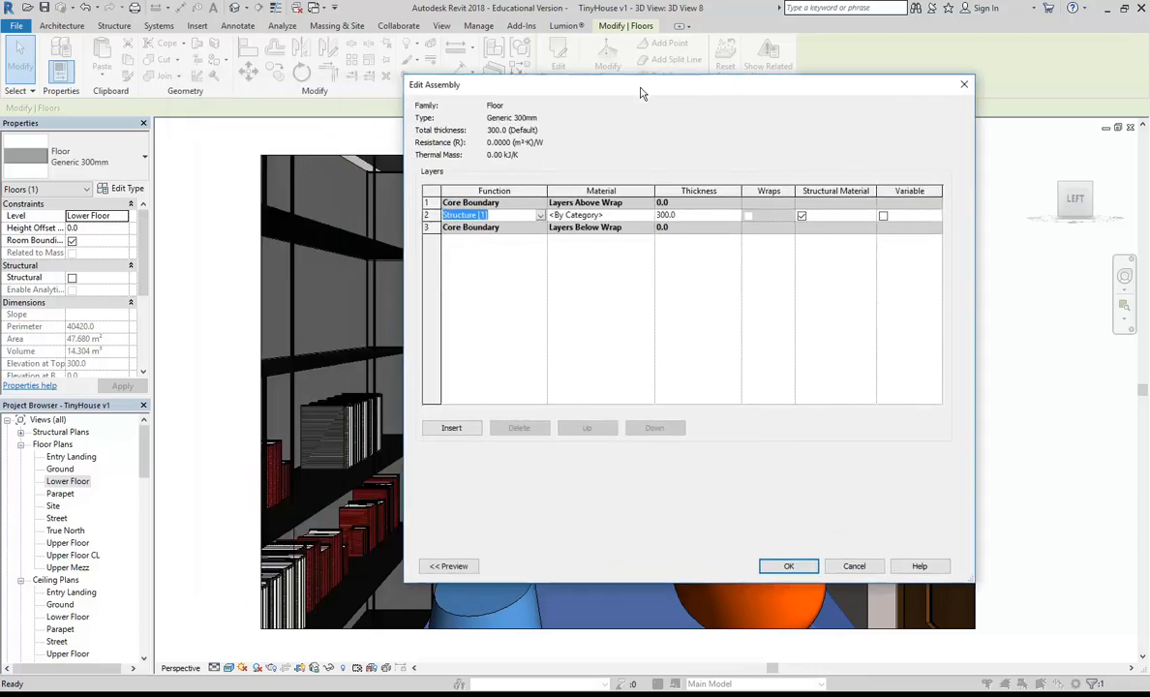
left_click(451, 567)
left_click(588, 566)
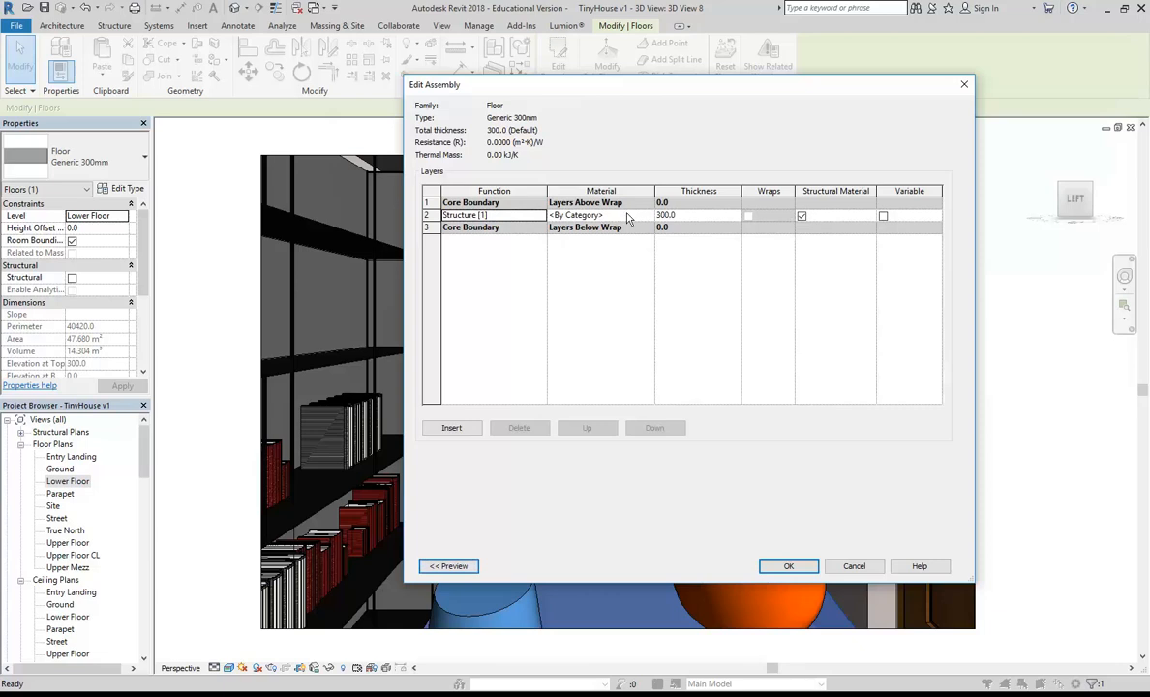
left_click(462, 567)
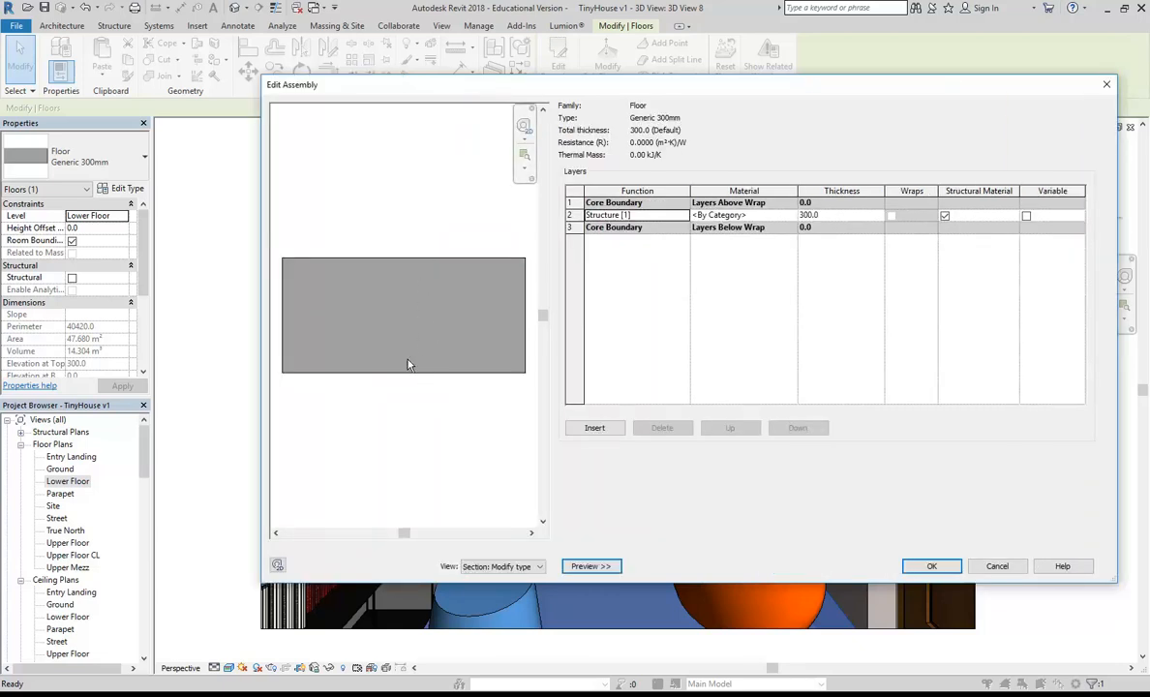
left_click(837, 218)
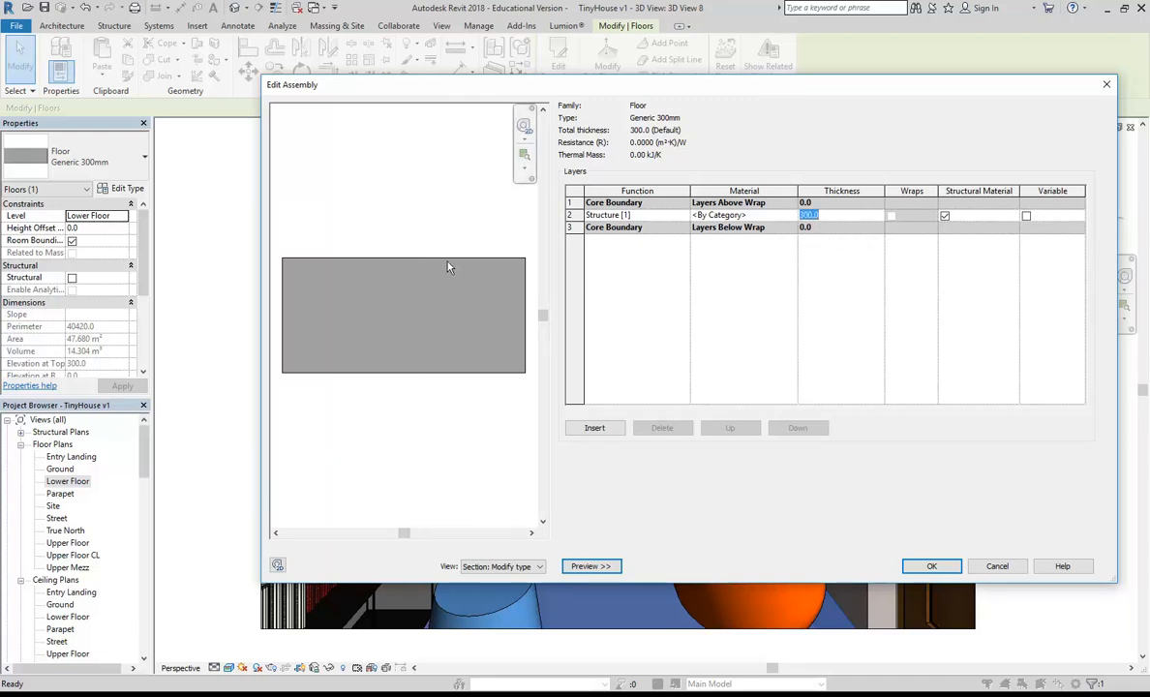
left_click(498, 567)
left_click(494, 571)
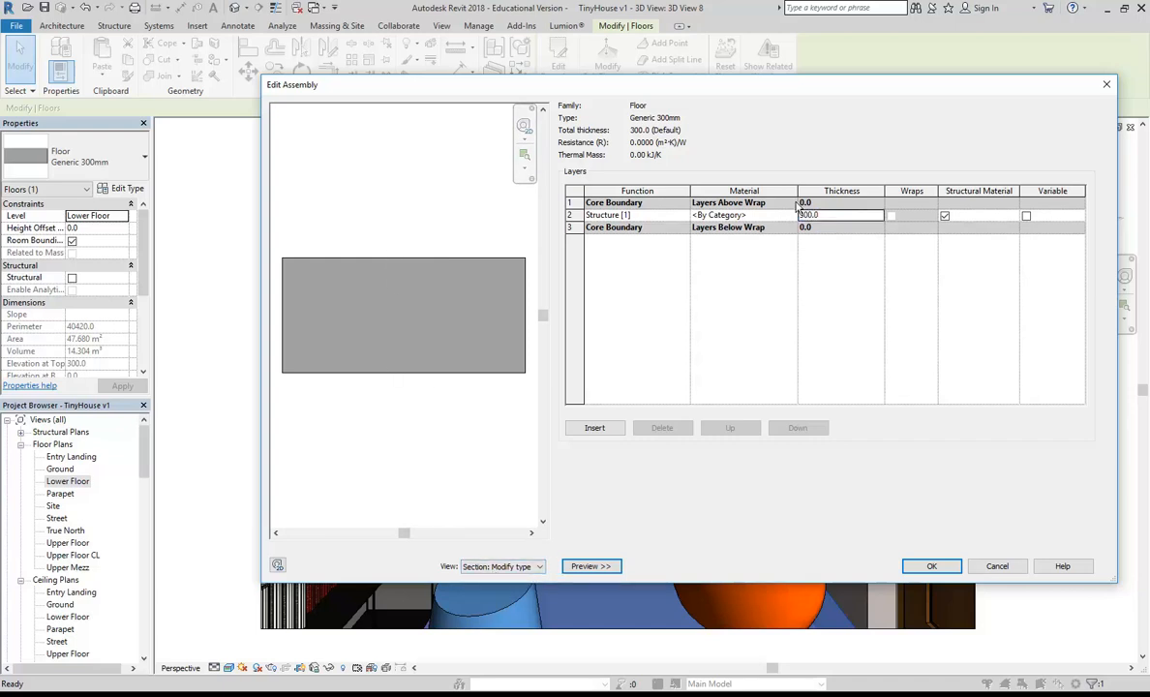
left_click(764, 216)
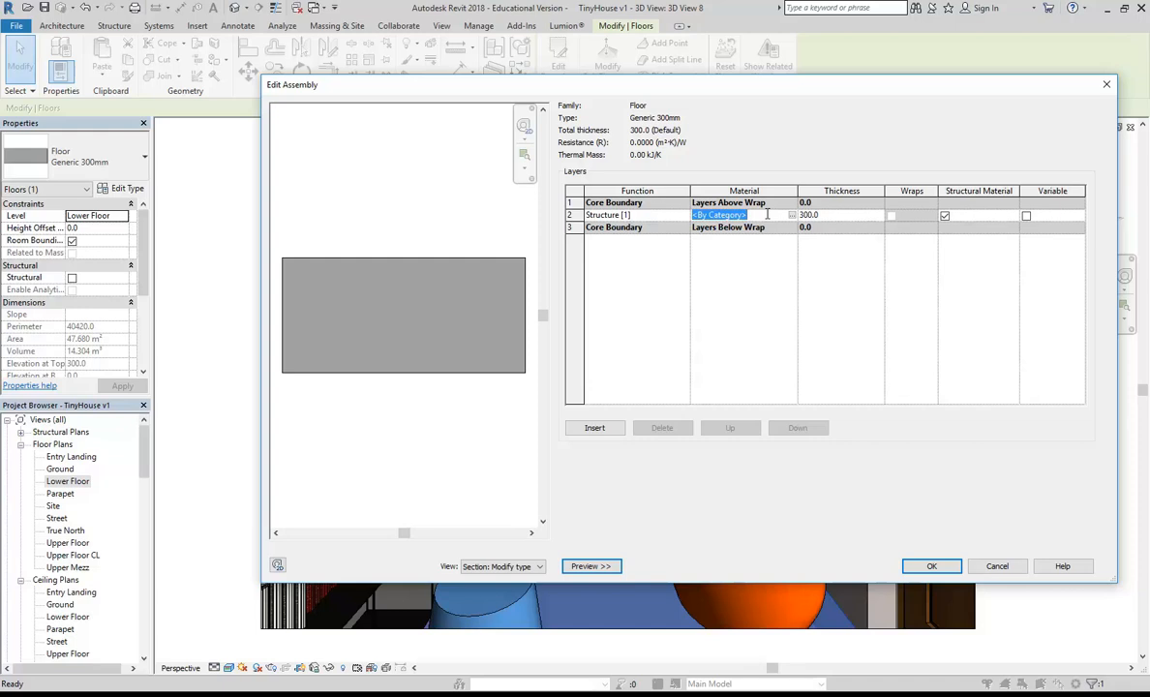
left_click(767, 214)
left_click(998, 568)
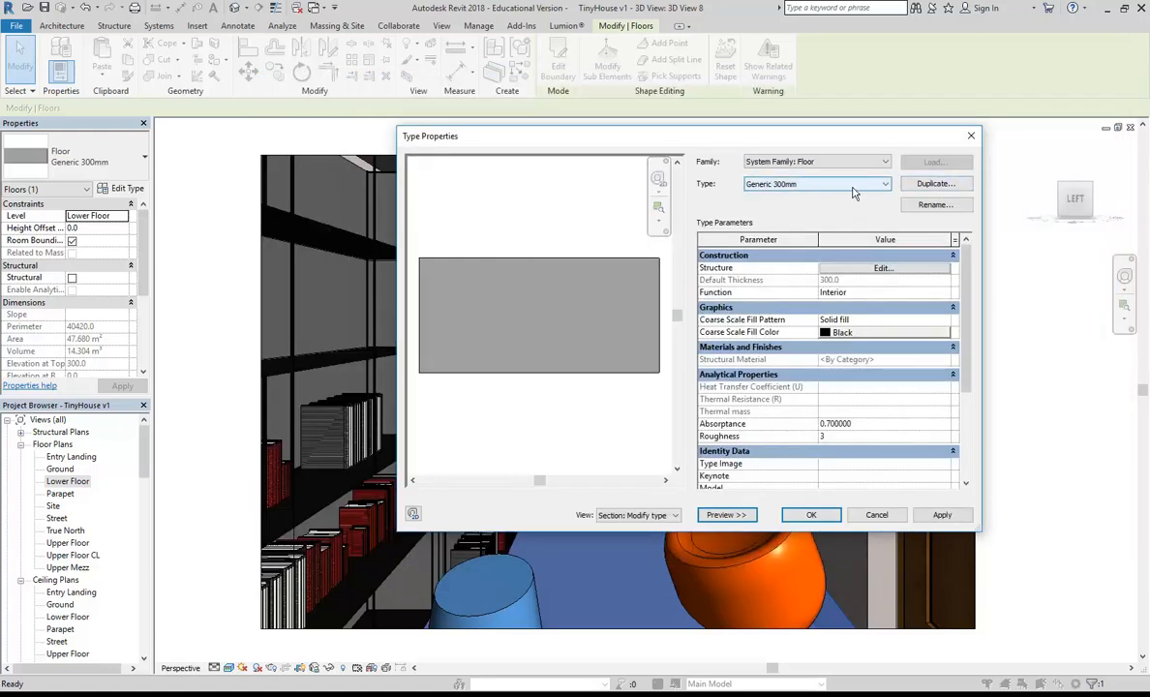
Step: Duplicate the Generic 300mm floor type as Timber over Concrete 300mm
left_click(936, 185)
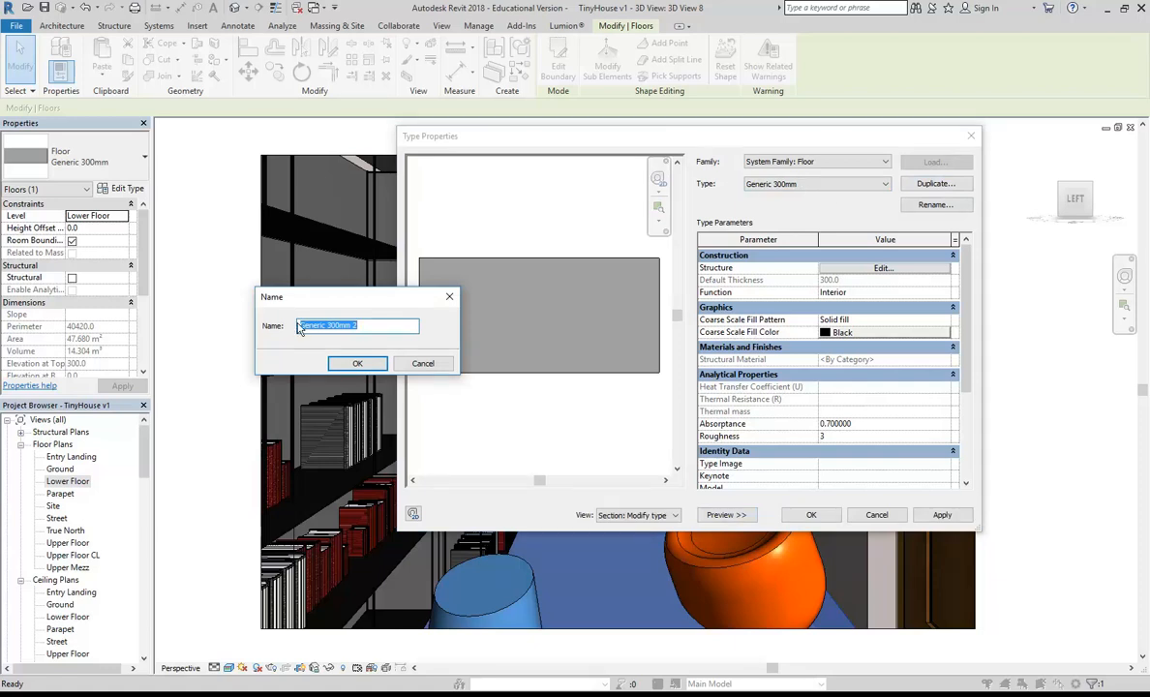
type("Timber over Concrete 30")
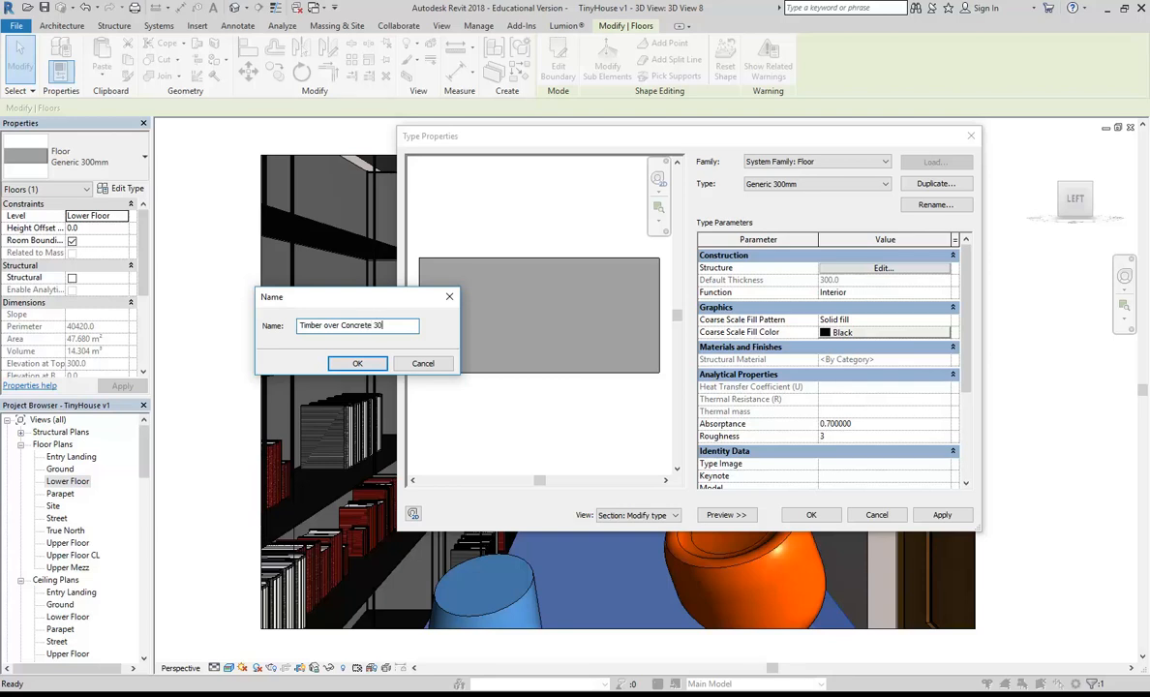
type("0mm")
left_click(355, 369)
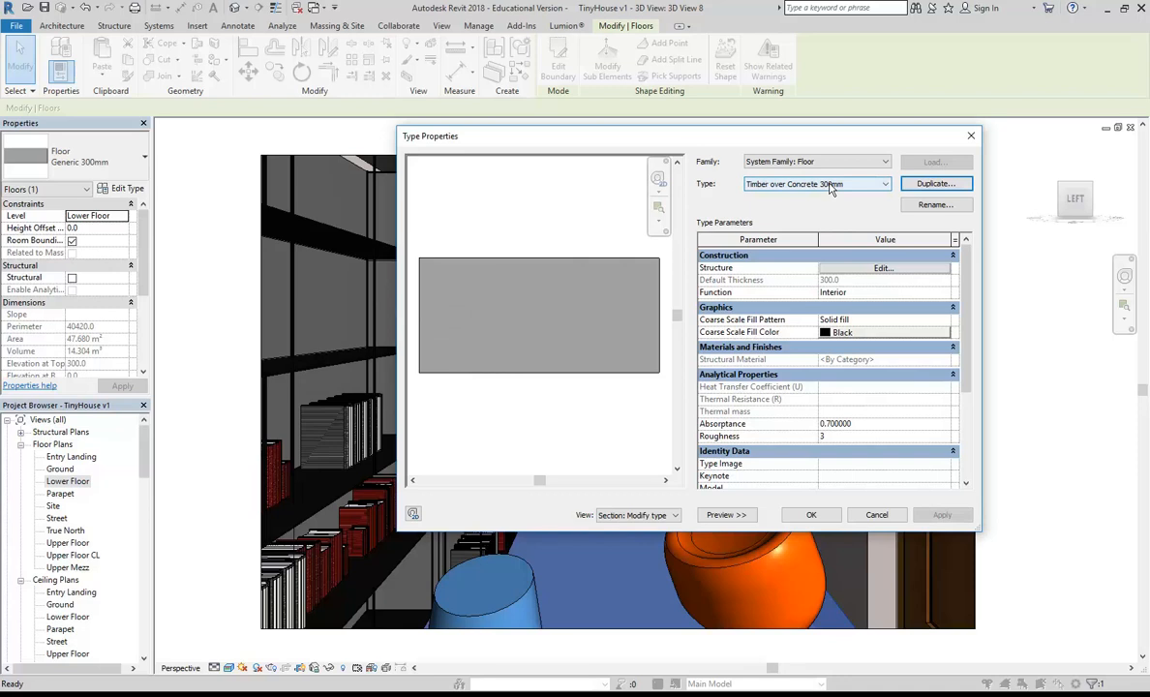
Step: Insert a 20 mm layer with the function Finish 1 [4] above the floor's structure layer
left_click(883, 268)
left_click(889, 276)
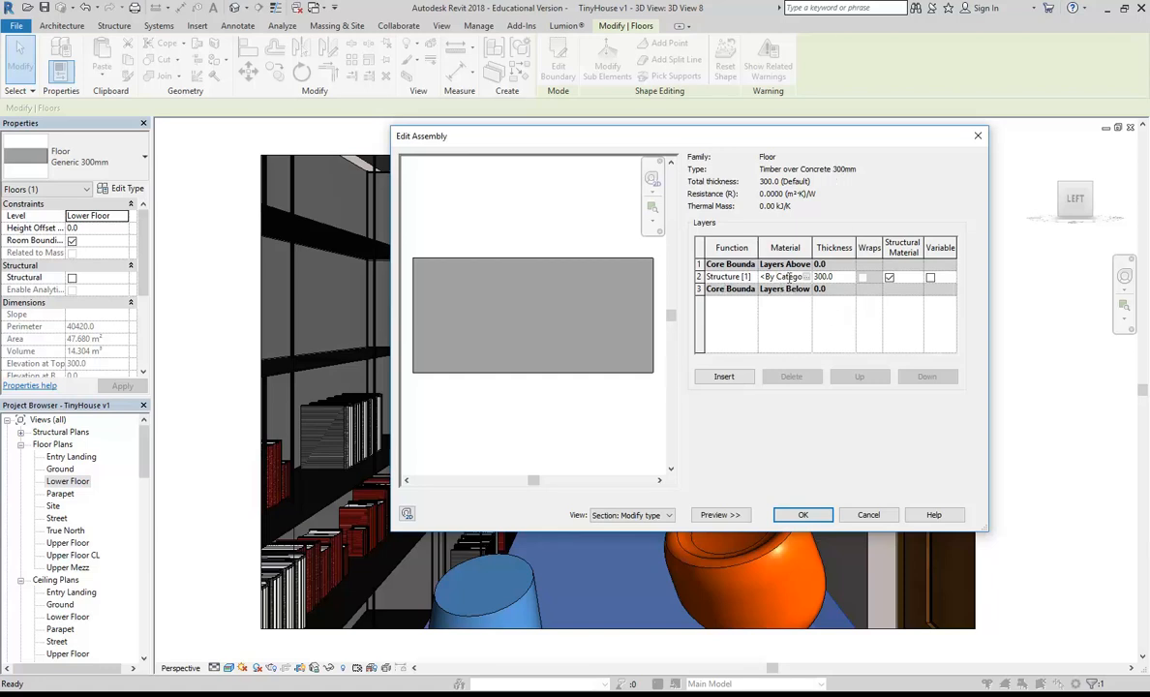
left_click(724, 378)
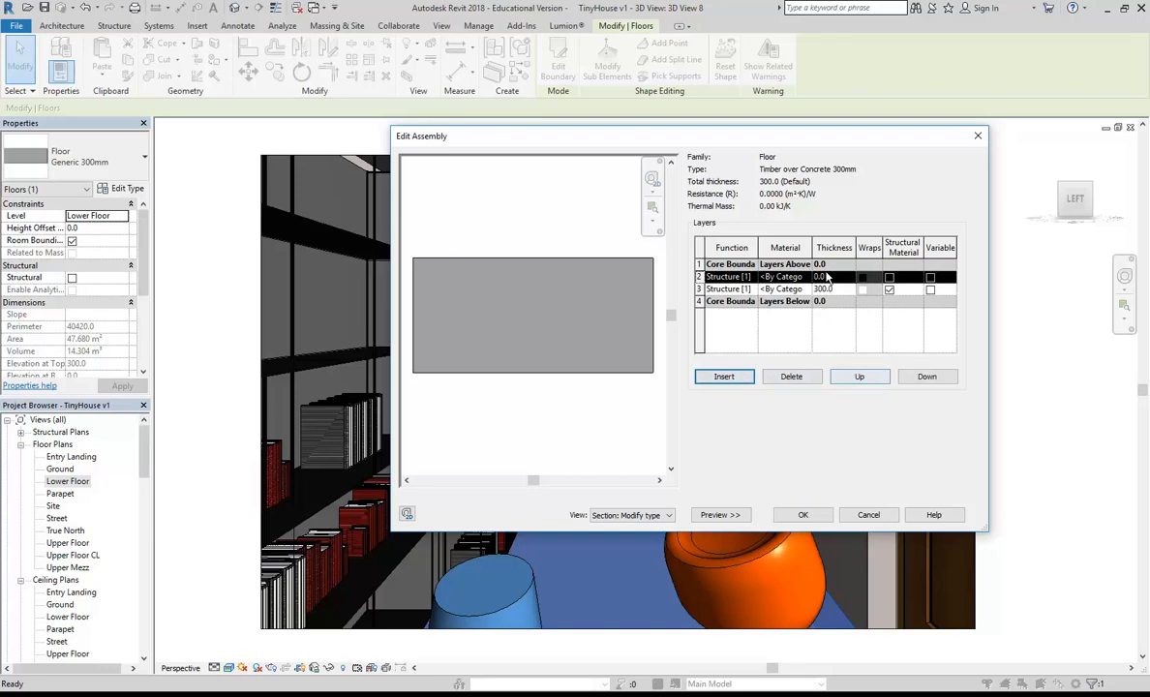
left_click(753, 278)
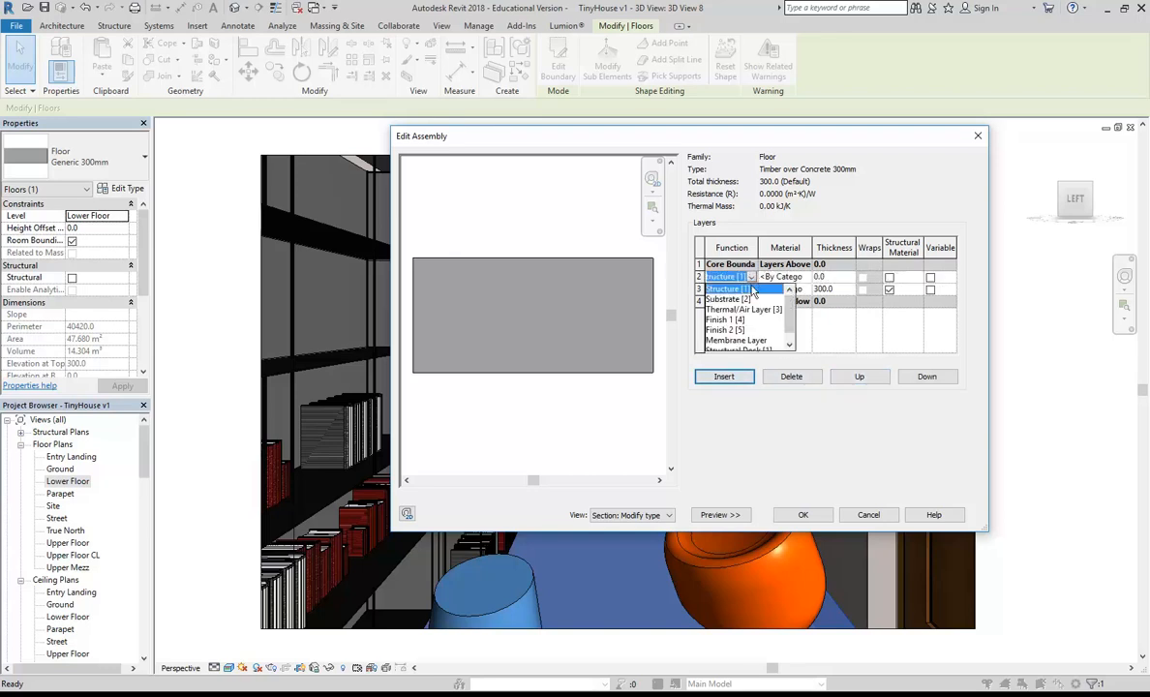
left_click(726, 319)
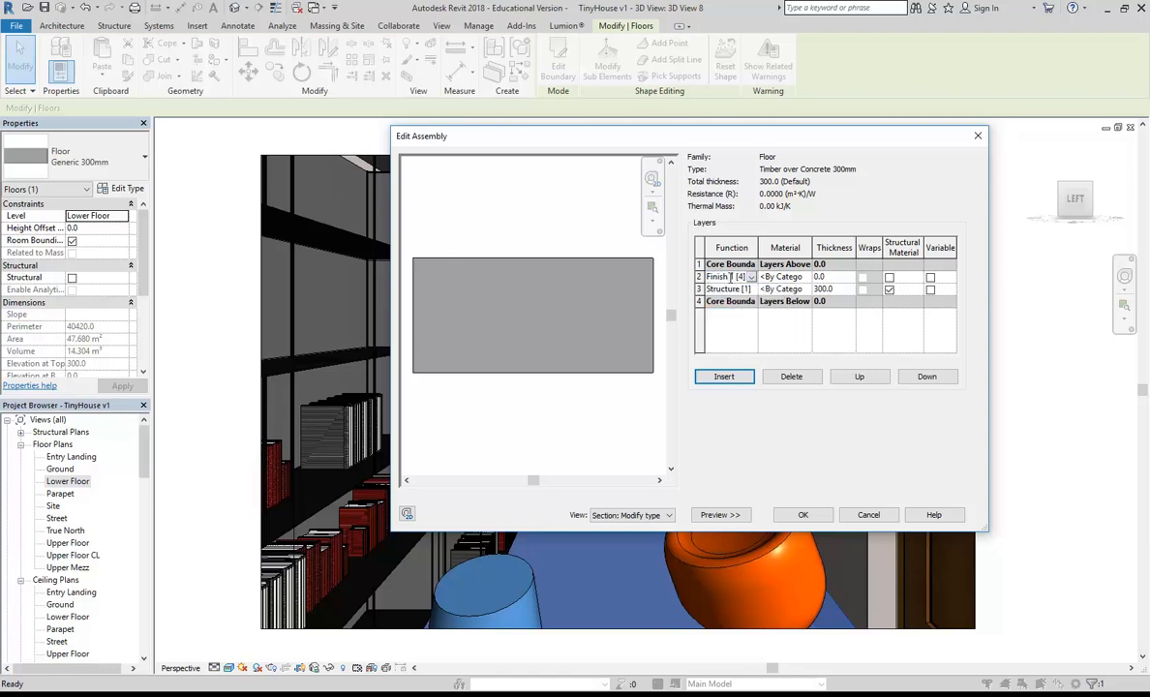
left_click(835, 278)
type("20")
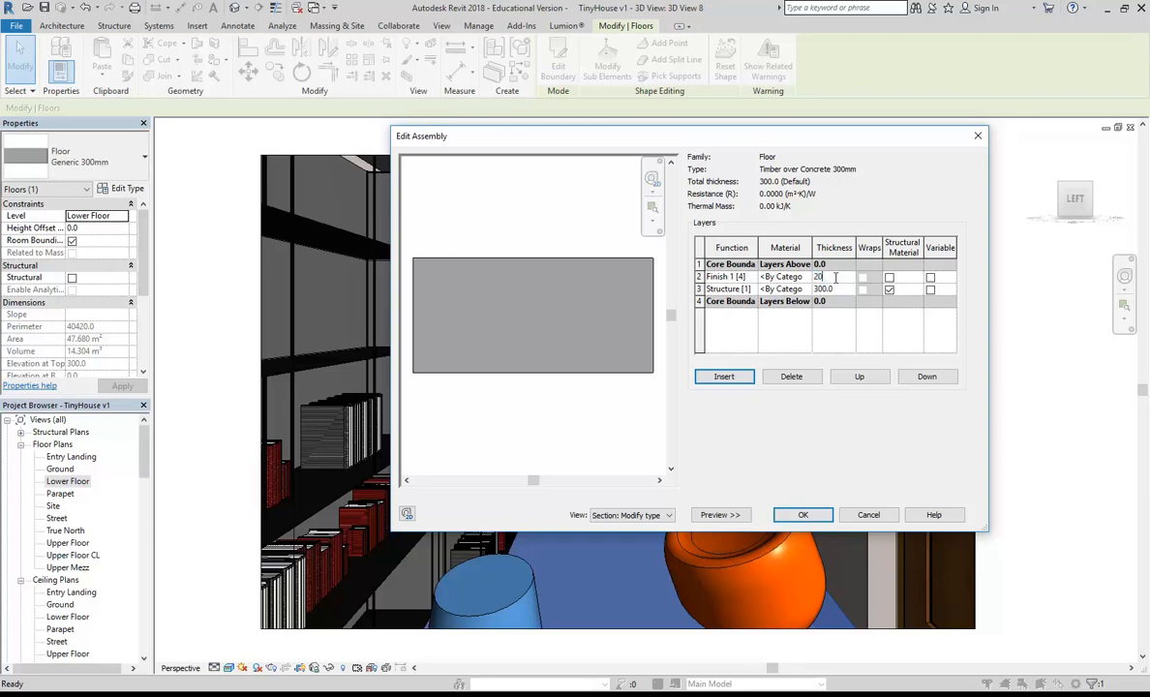
Step: For the Finish 1 [4] layer's material, duplicate the Wood - Timber material and name the copy Wood - Floorboards
left_click(783, 277)
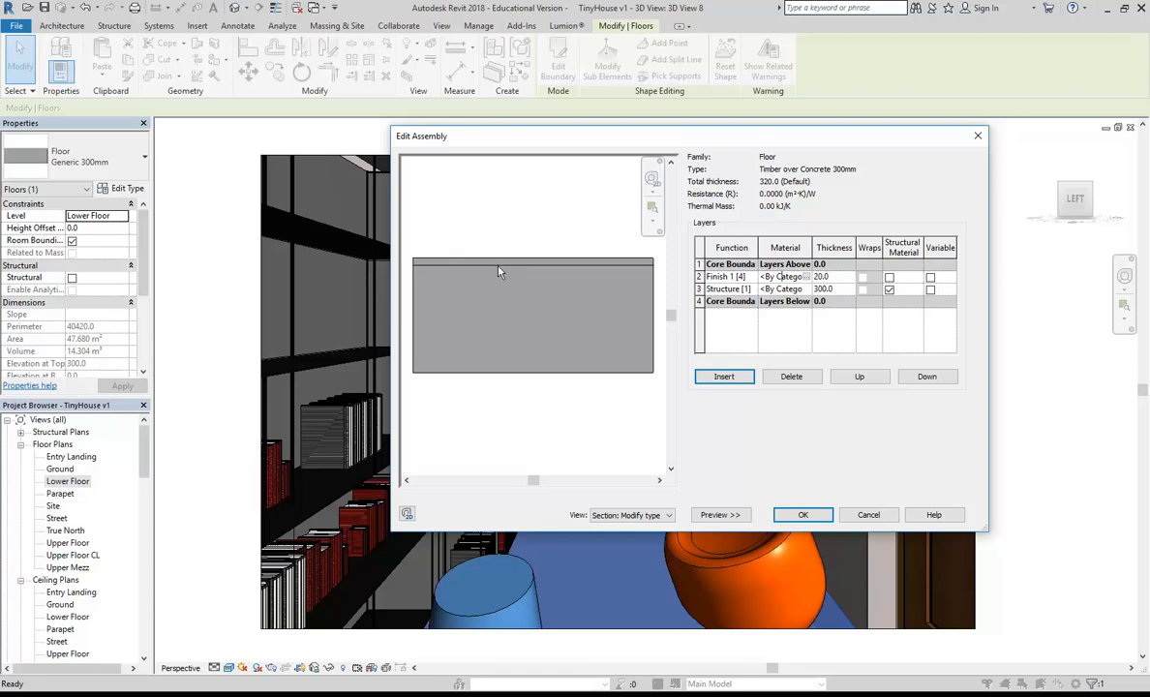
left_click(809, 278)
left_click(809, 278)
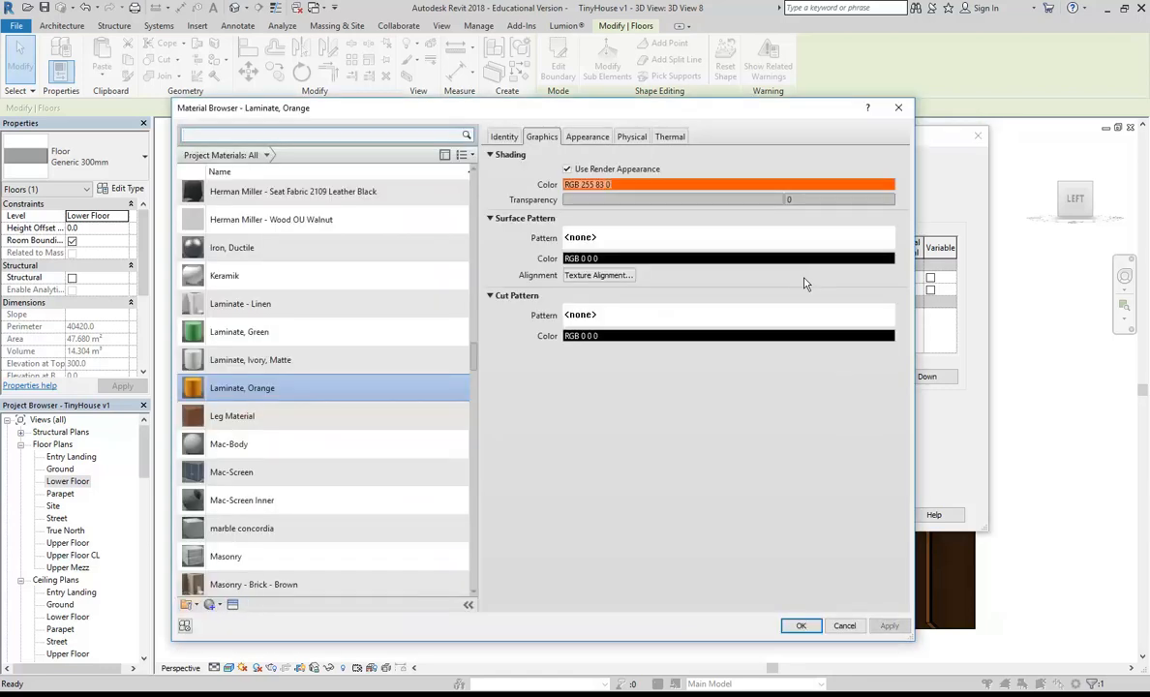
scroll(263, 384, "down", 12)
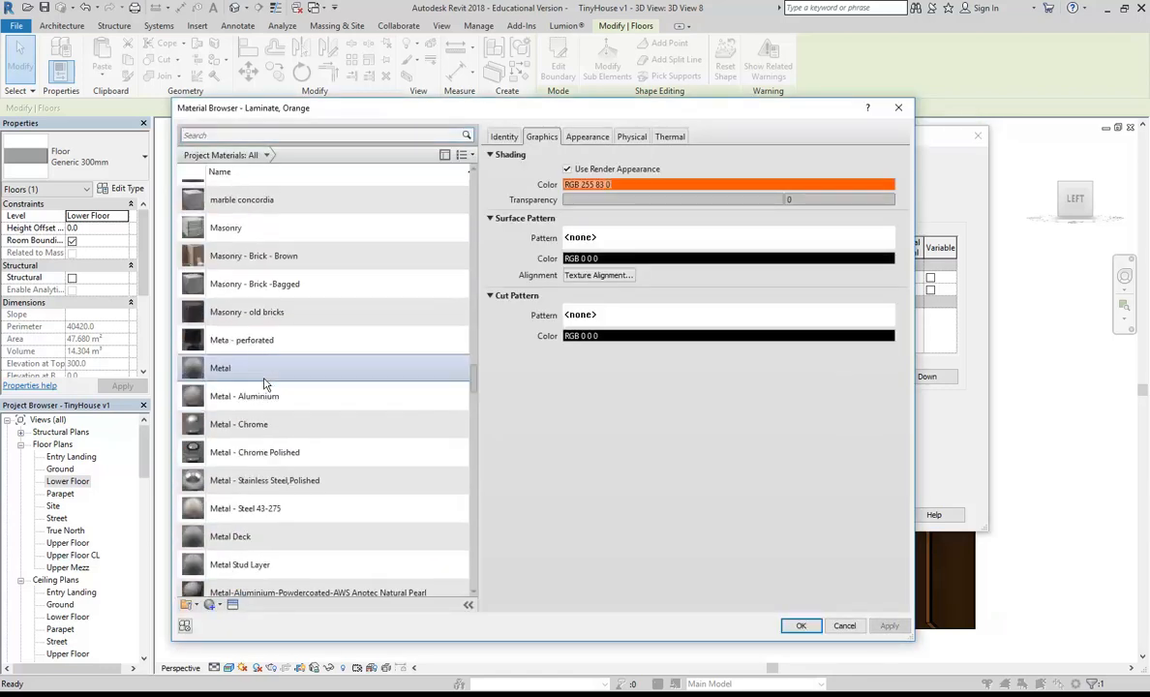
scroll(264, 385, "down", 15)
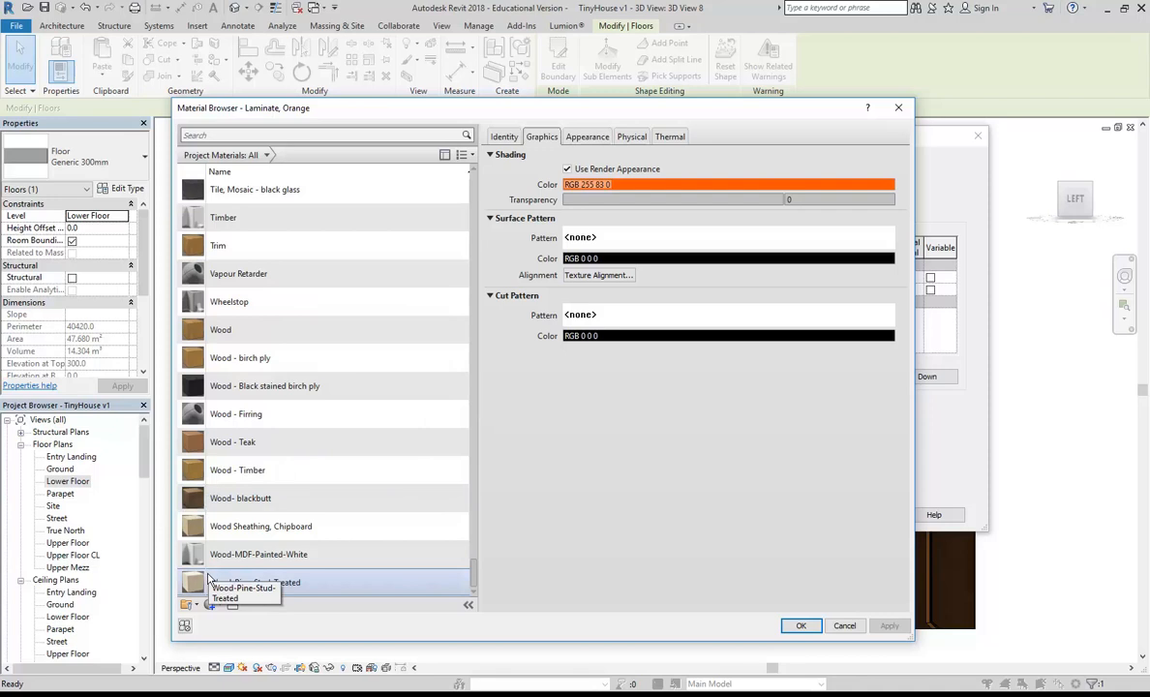
right_click(200, 473)
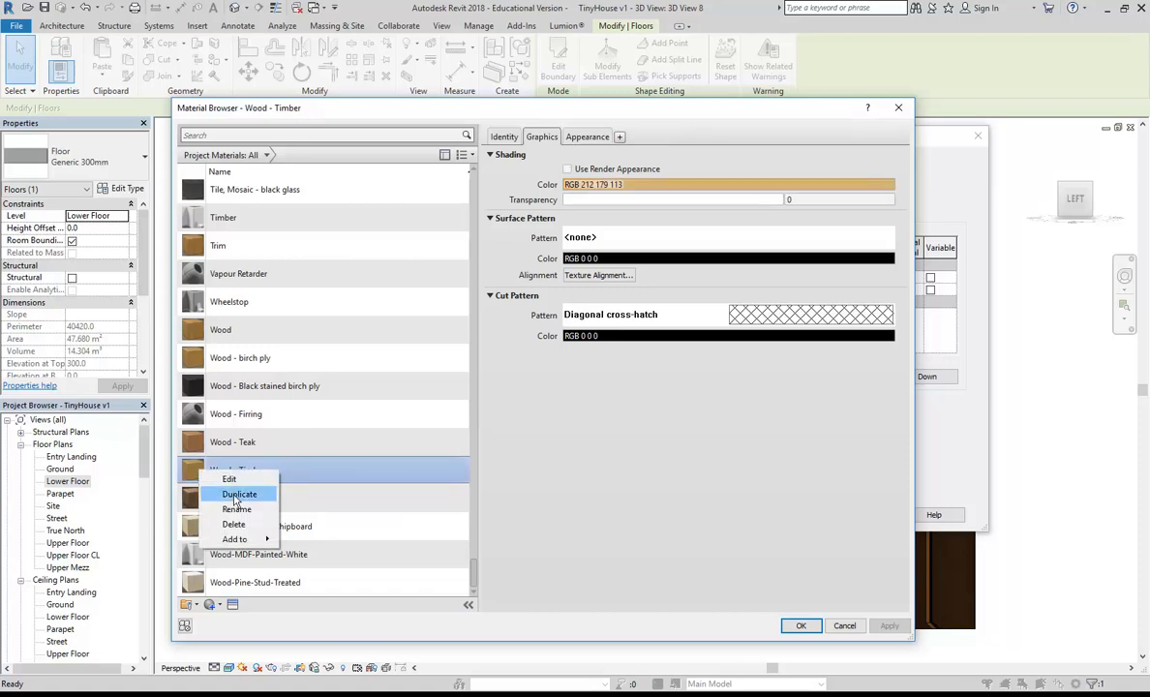
left_click(236, 495)
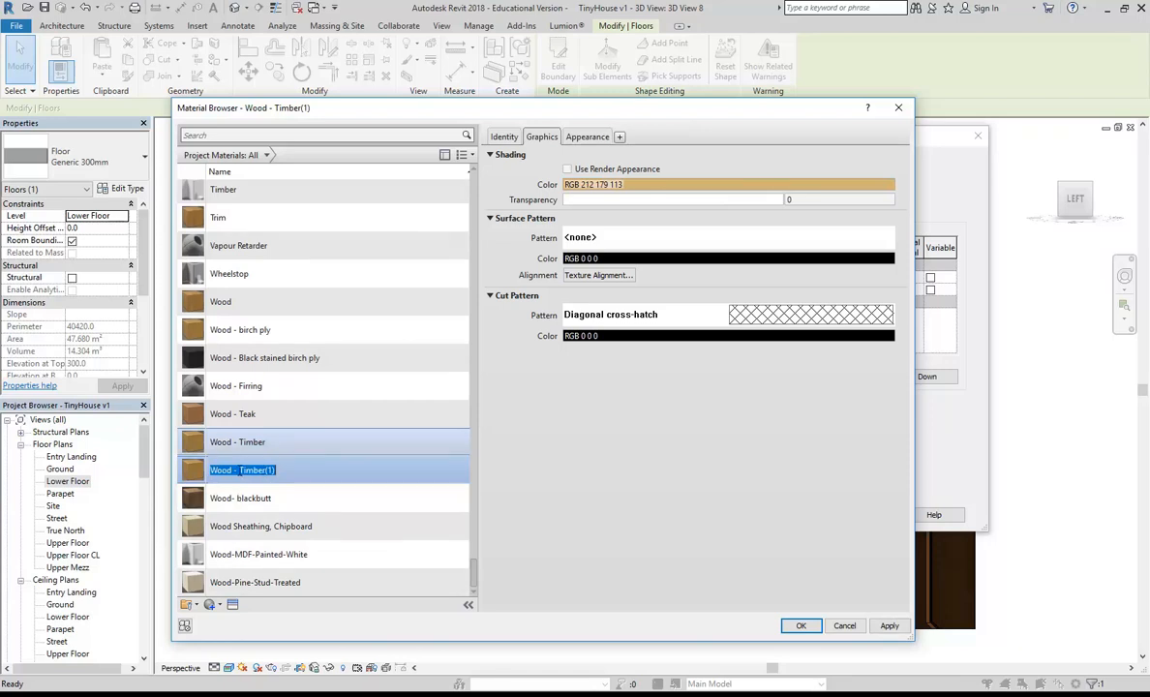
left_click_drag(239, 471, 372, 472)
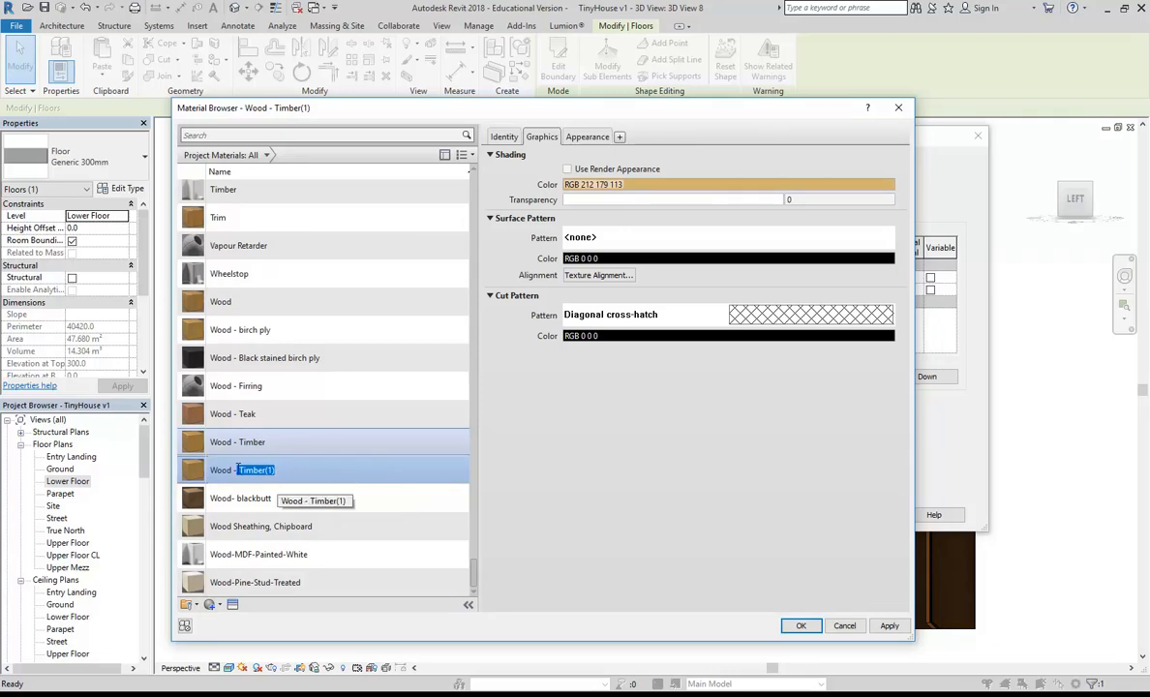
key("BackSpace")
type("Floorboards")
key("Return")
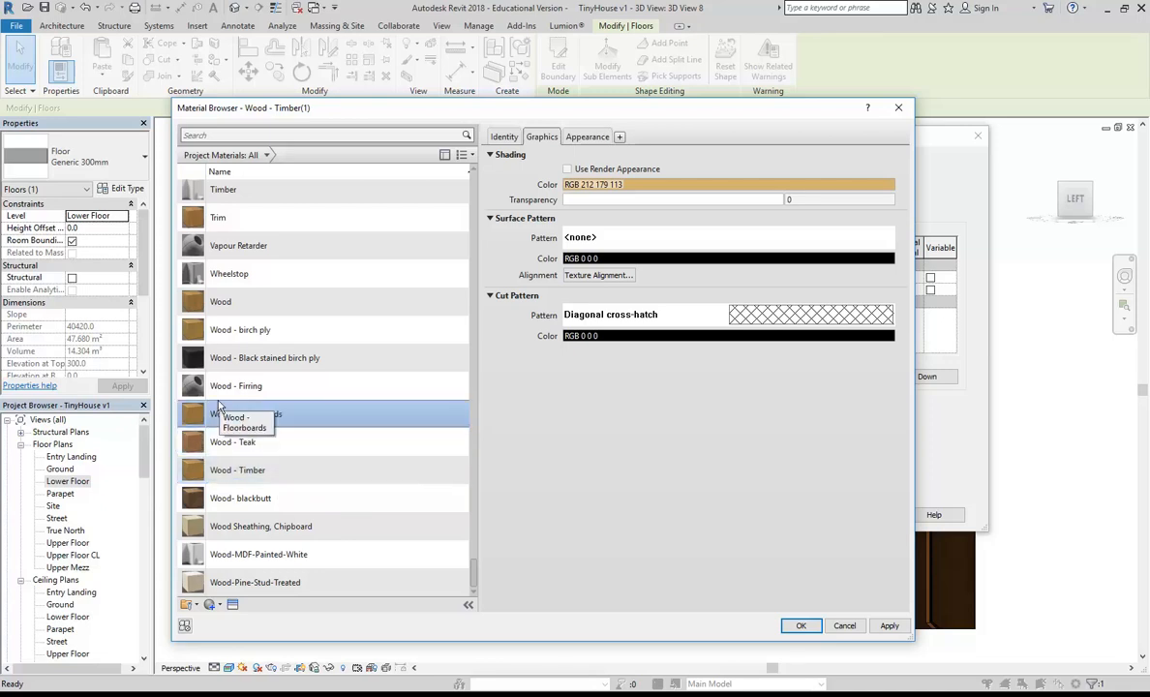
Step: Start replacing the appearance asset of the Wood - Floorboards material
left_click(588, 137)
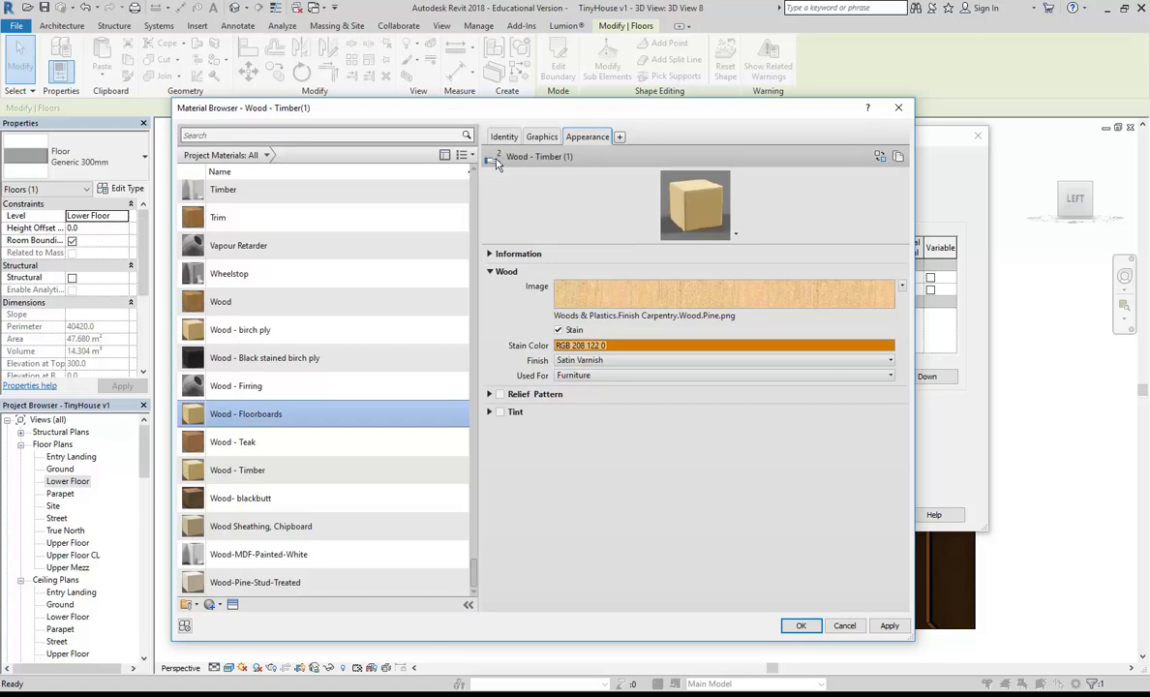
right_click(584, 141)
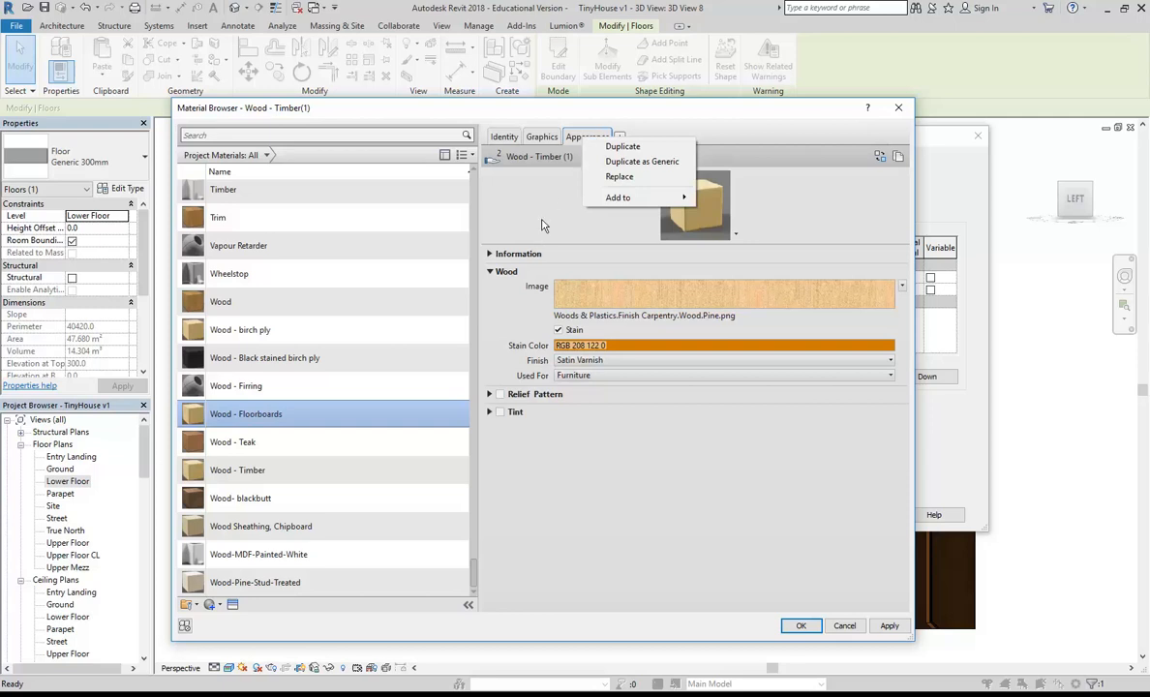
left_click(570, 139)
right_click(587, 140)
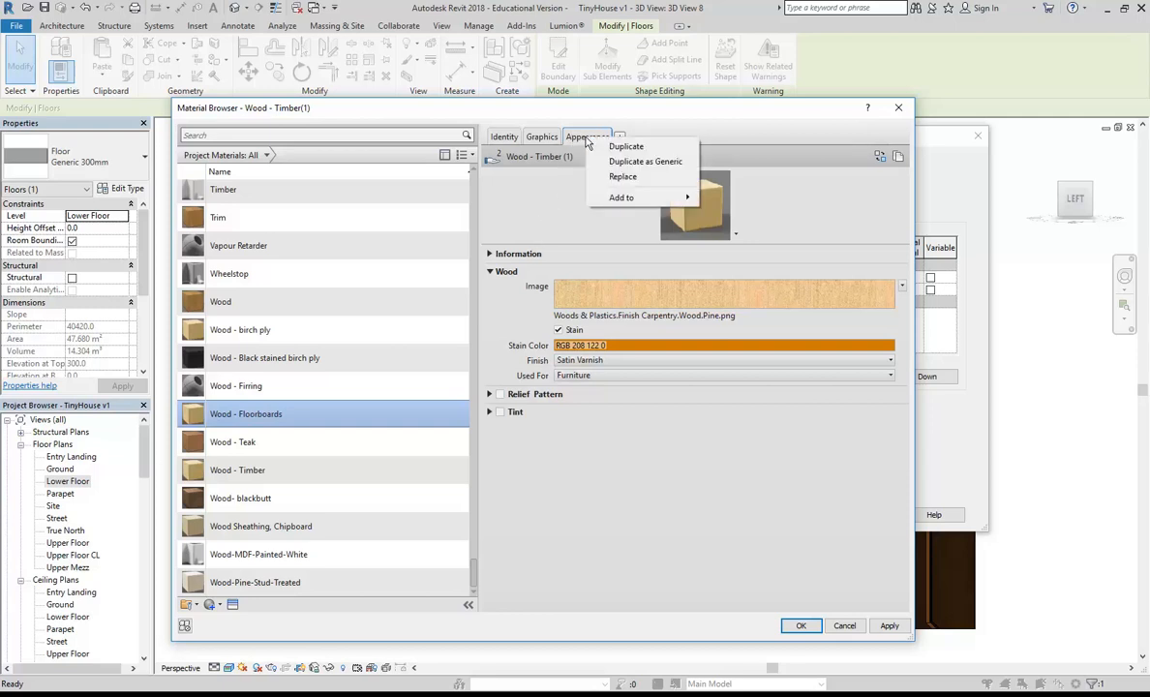
left_click(614, 179)
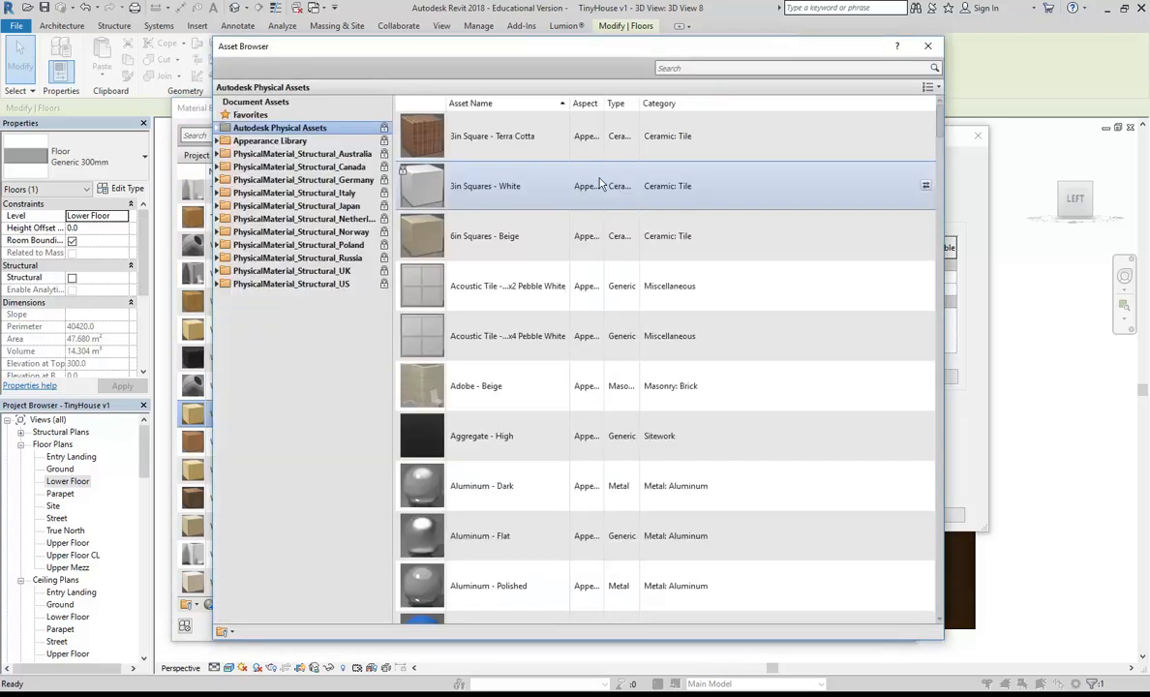
Step: Replace the appearance with Hardwood - Planks from the Appearance Library's wood flooring category and close the asset browser
double_click(260, 144)
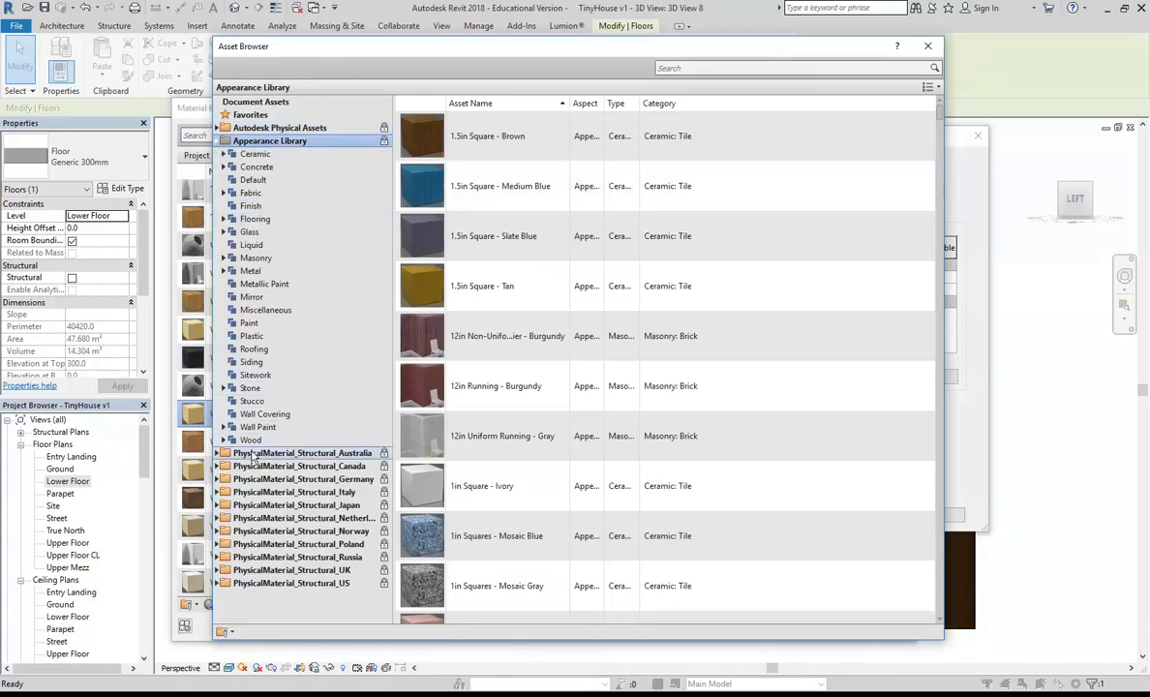
left_click(250, 441)
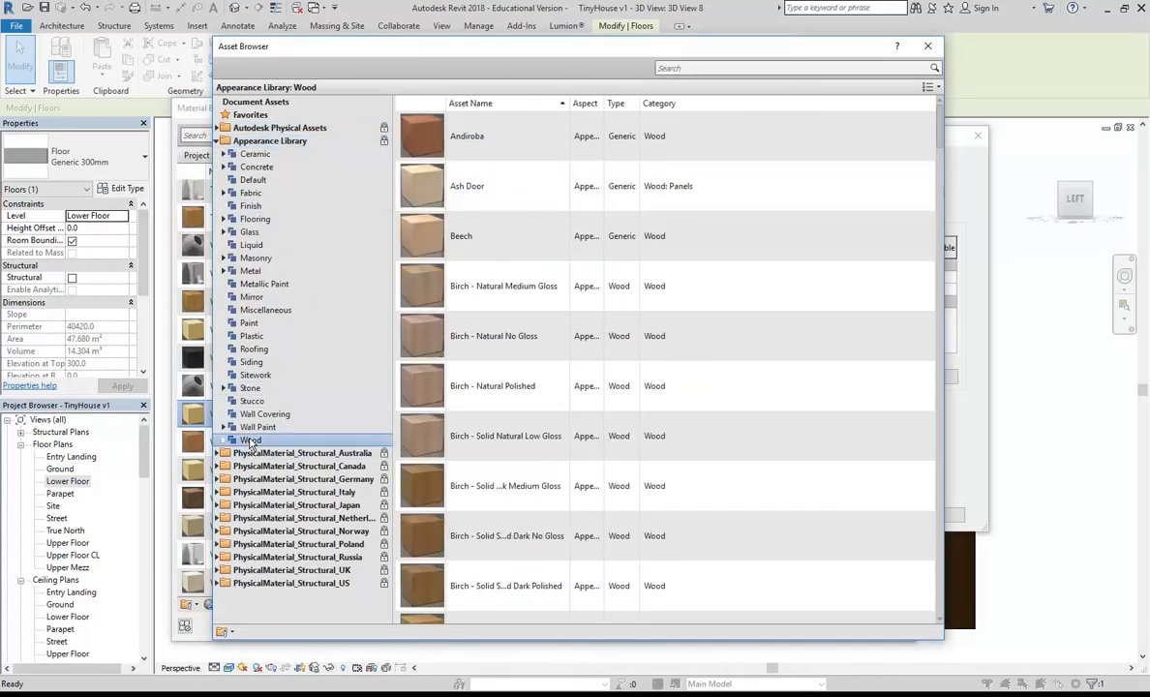
double_click(255, 219)
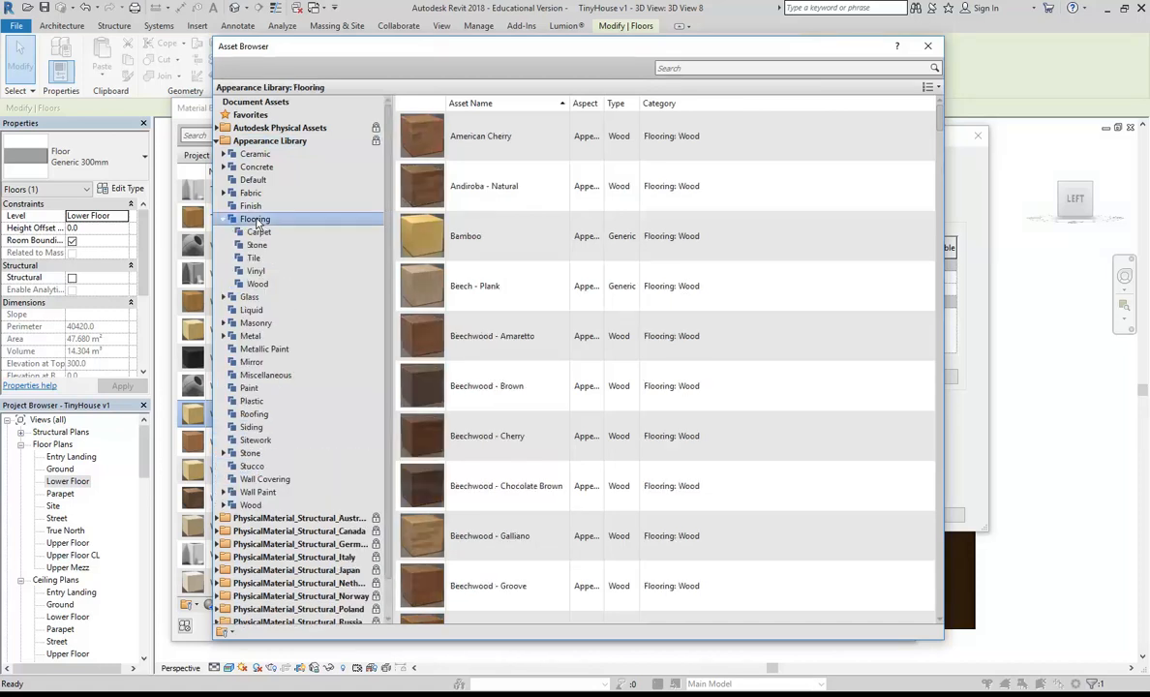
left_click(257, 285)
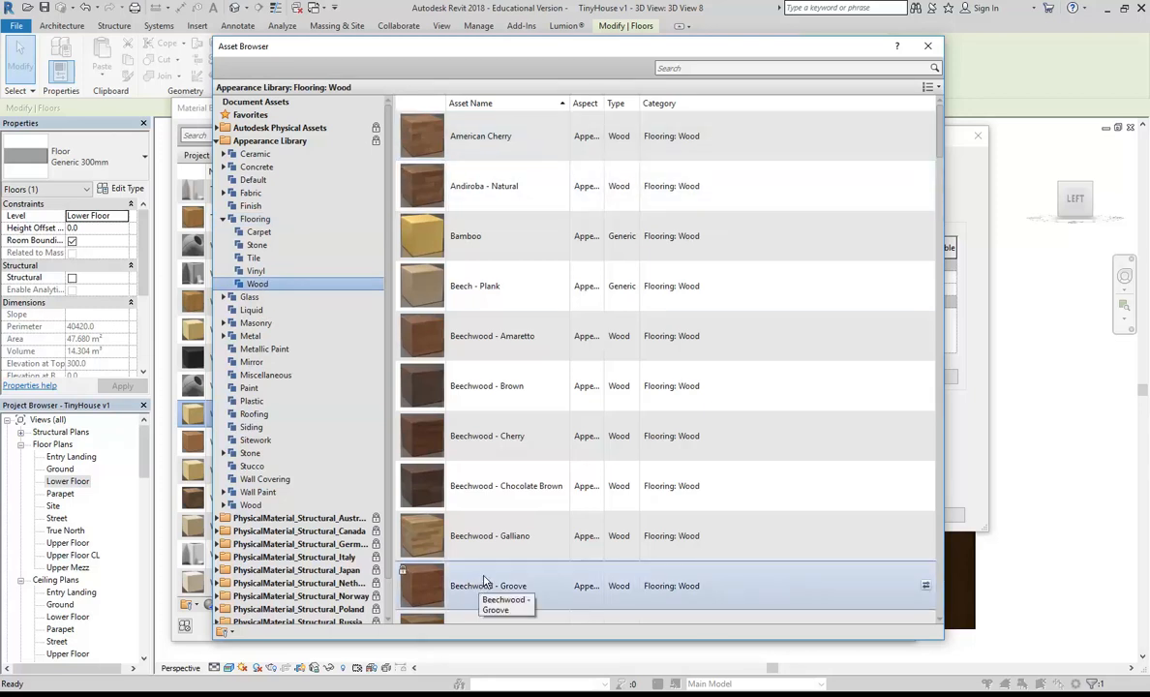
scroll(473, 395, "down", 3)
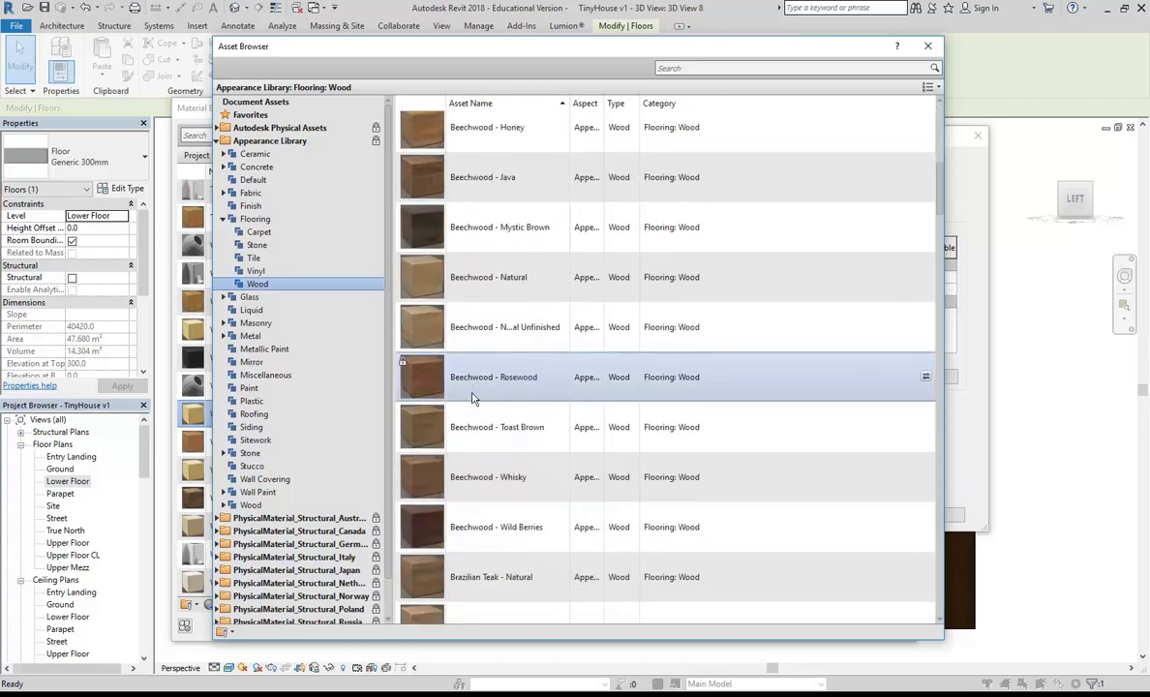
scroll(473, 397, "down", 3)
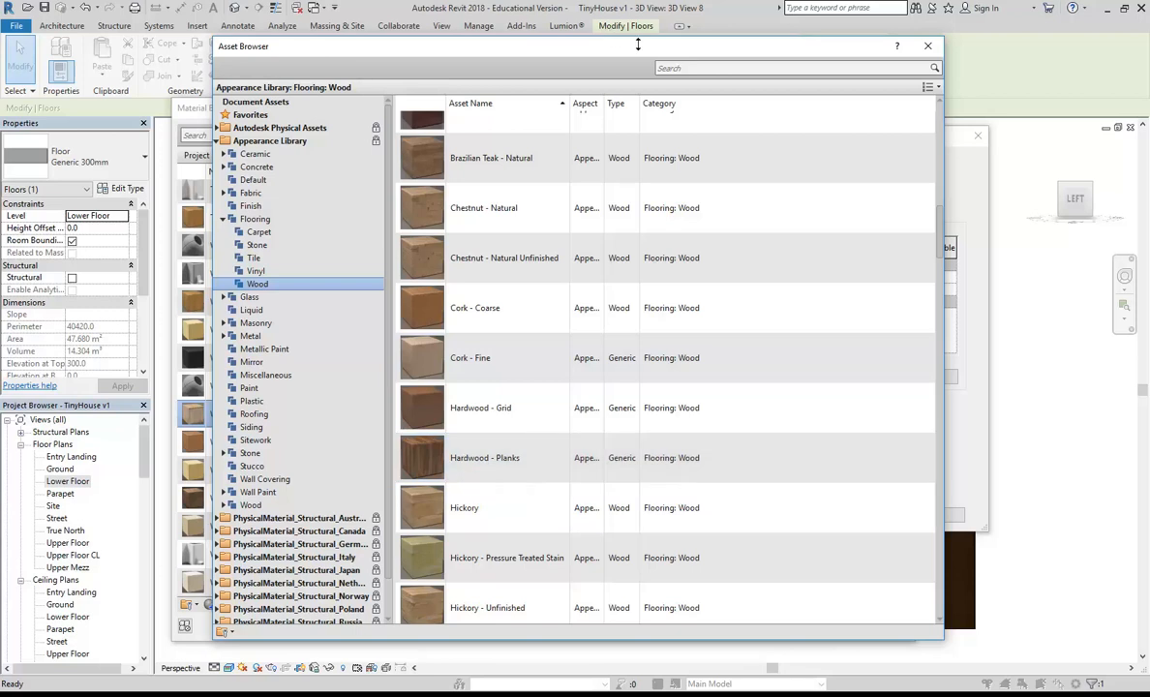
left_click_drag(625, 54, 471, 58)
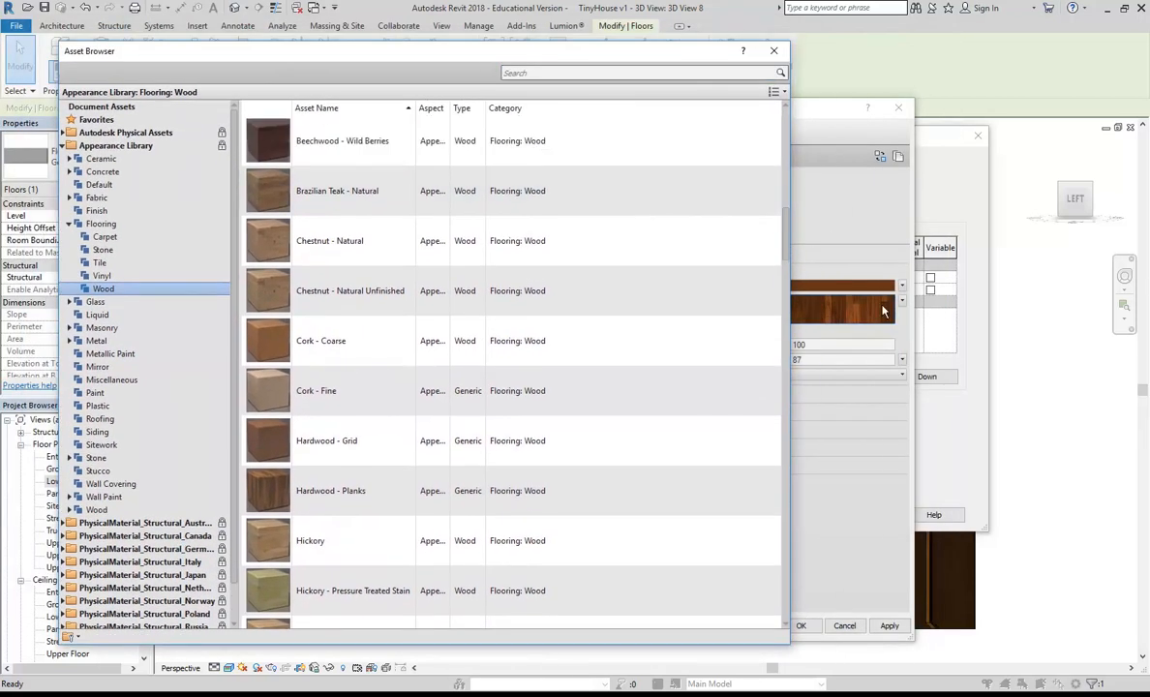
left_click(883, 310)
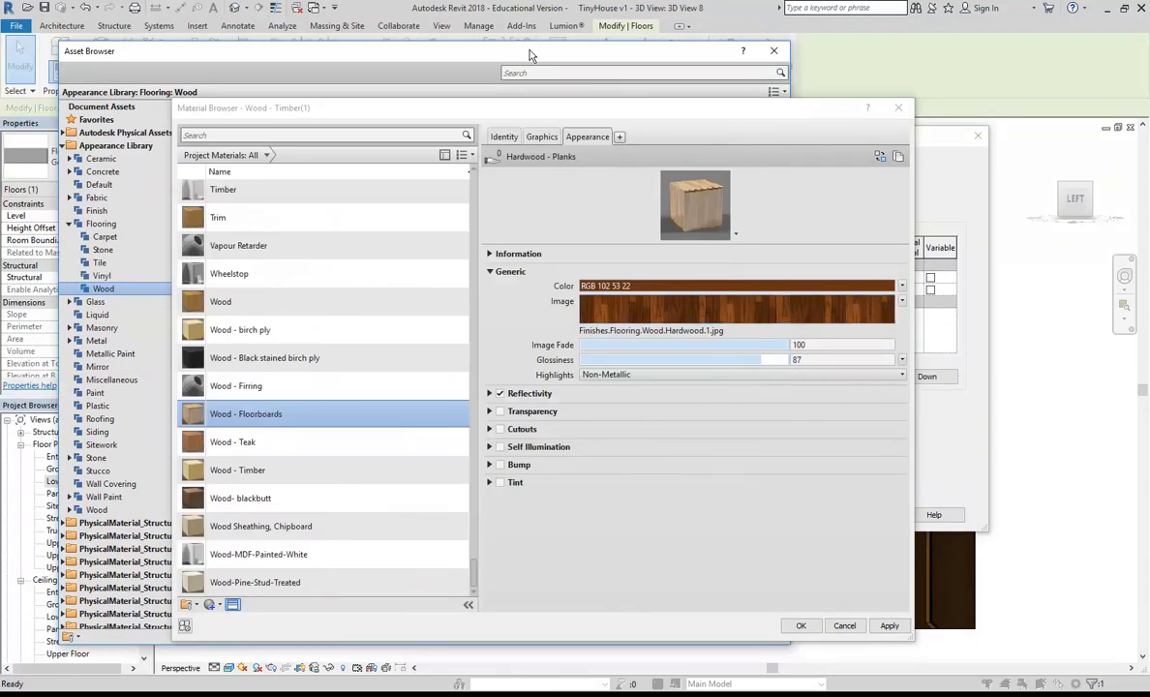
left_click(496, 48)
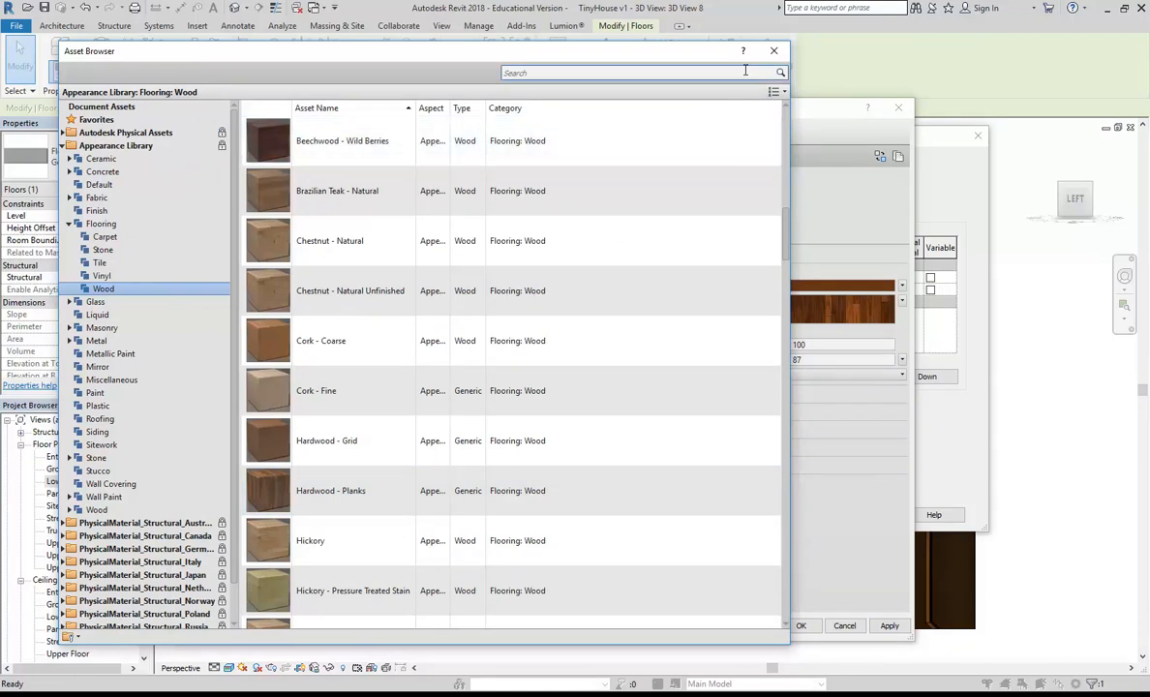
left_click(777, 51)
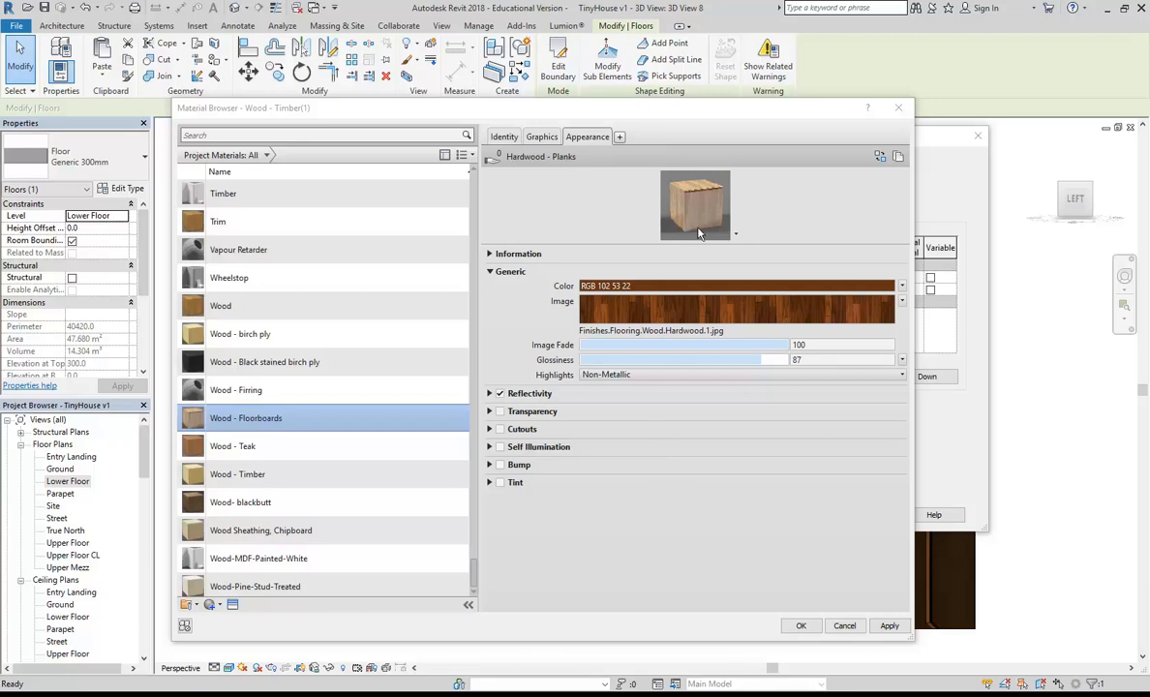
Step: Set the Wood - Floorboards glossiness to 47, direct reflectivity to 18 and oblique reflectivity to 37
left_click(490, 394)
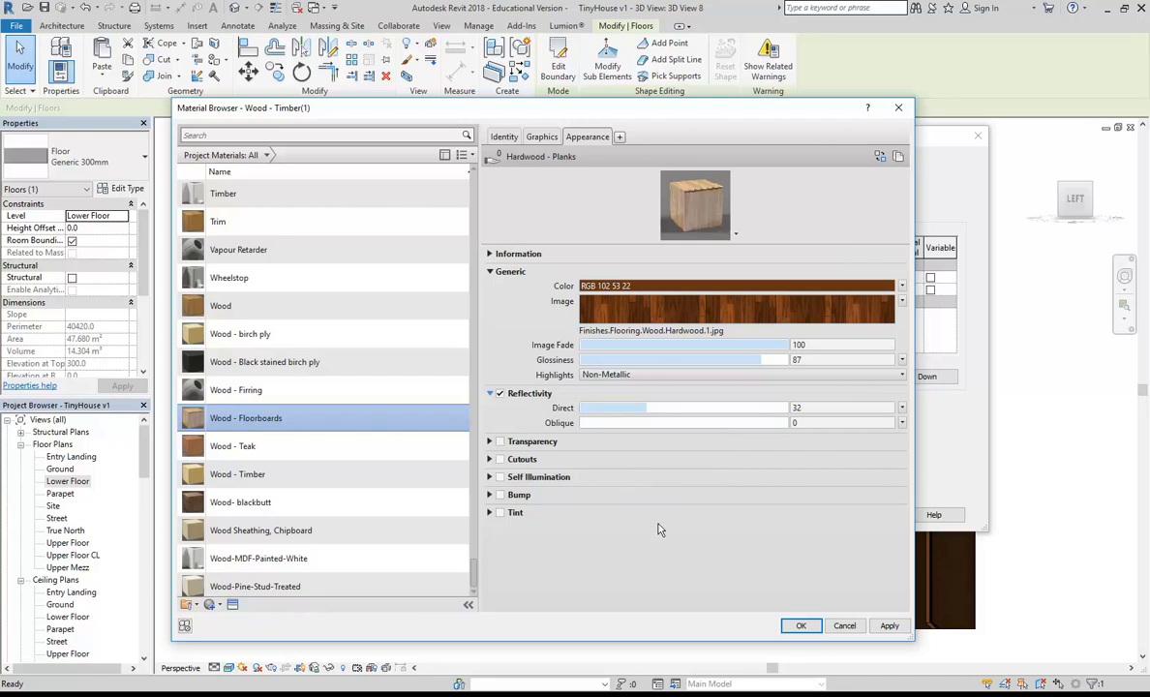
left_click(612, 407)
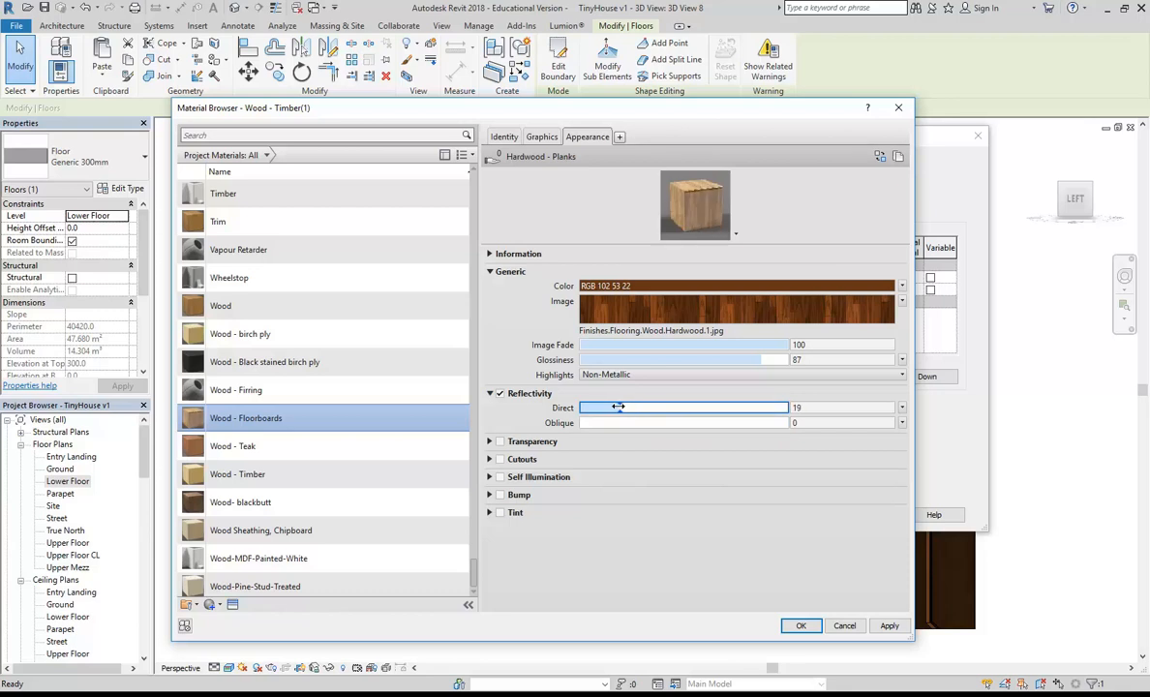
left_click(609, 408)
left_click(642, 423)
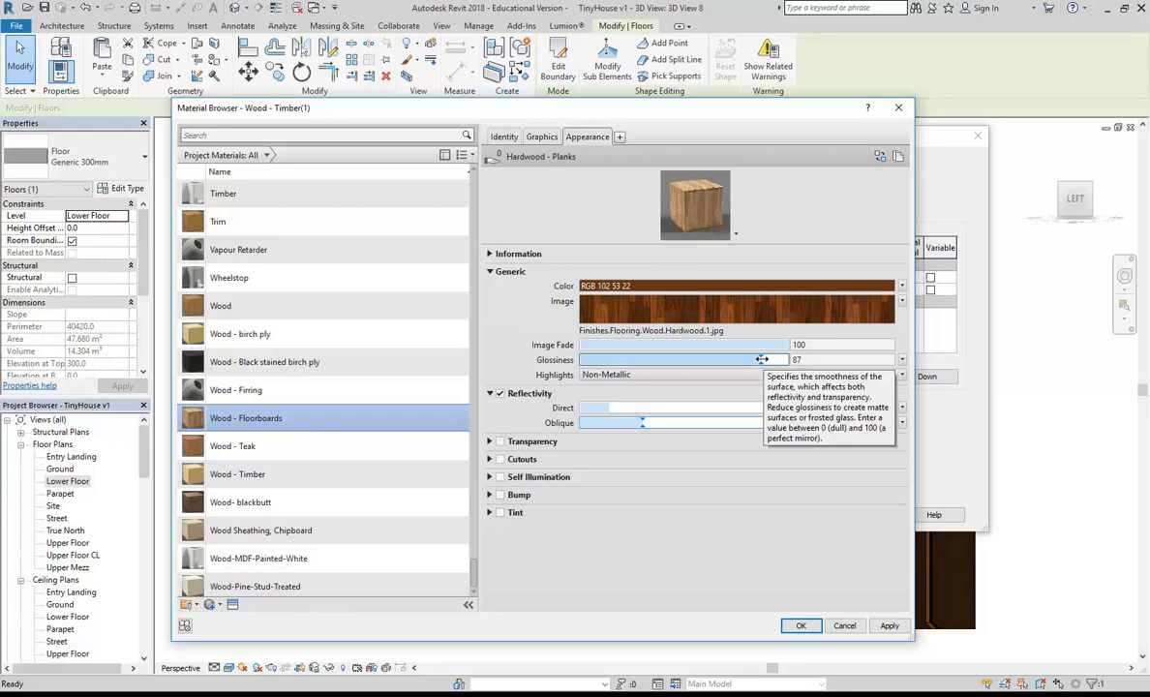
left_click_drag(762, 359, 674, 361)
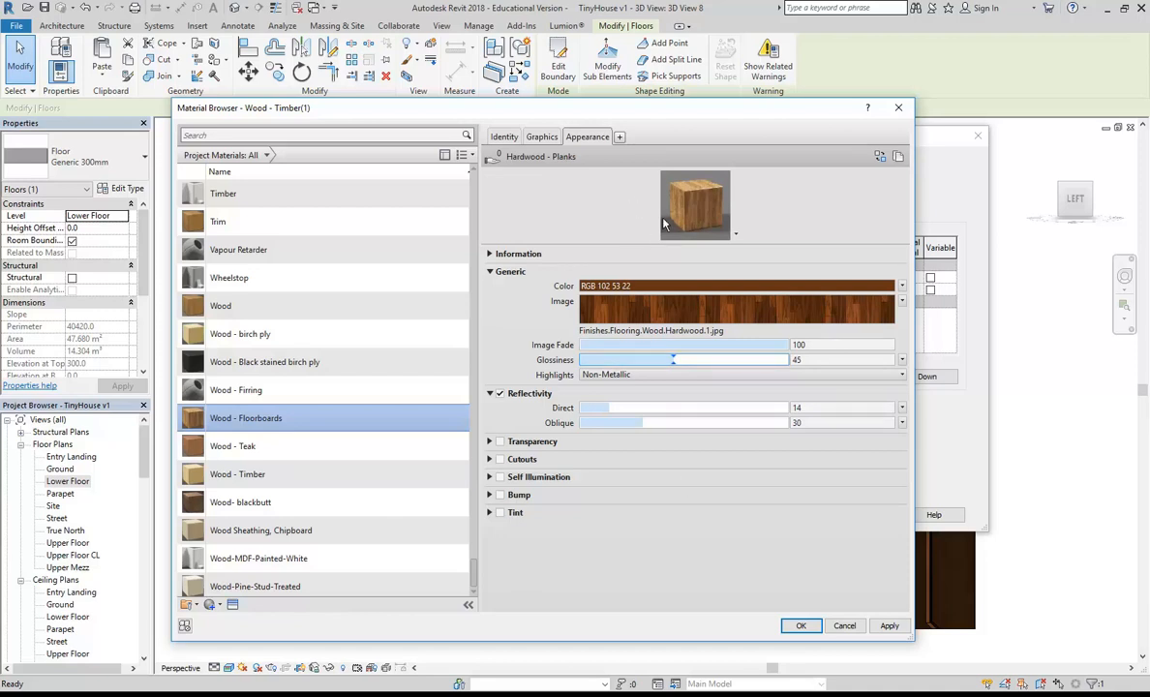
left_click_drag(673, 360, 678, 361)
left_click_drag(612, 407, 657, 424)
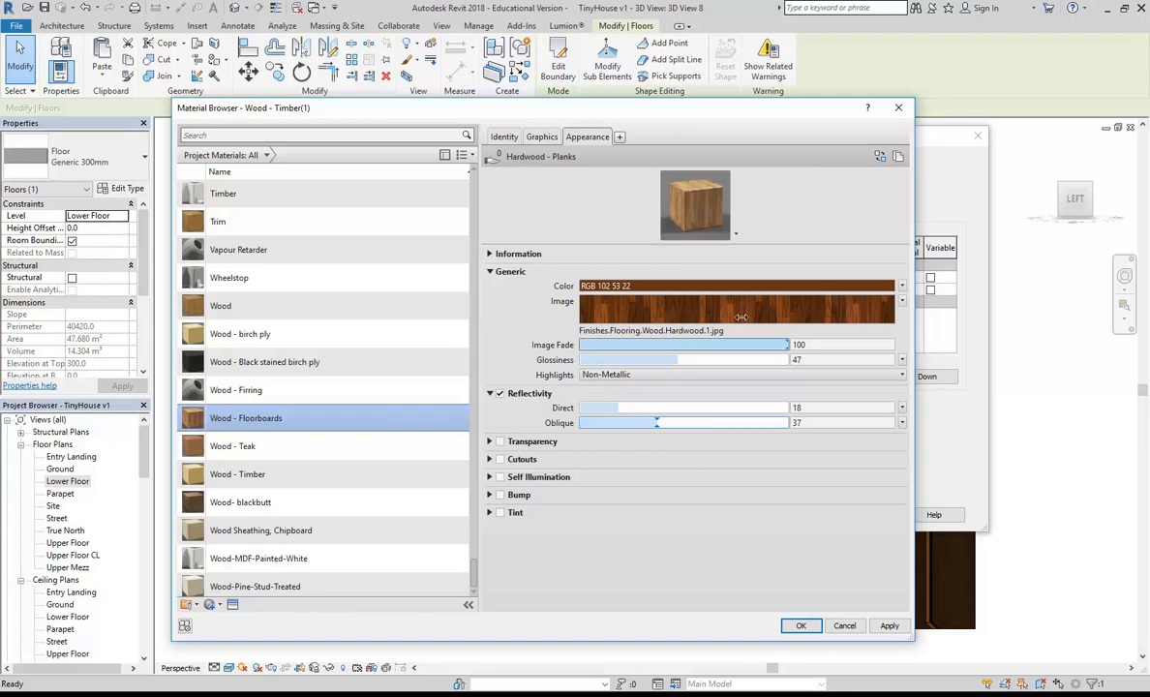
Step: Set the Wood - Floorboards material's surface pattern to the 100mm Horizontal model pattern
left_click(542, 137)
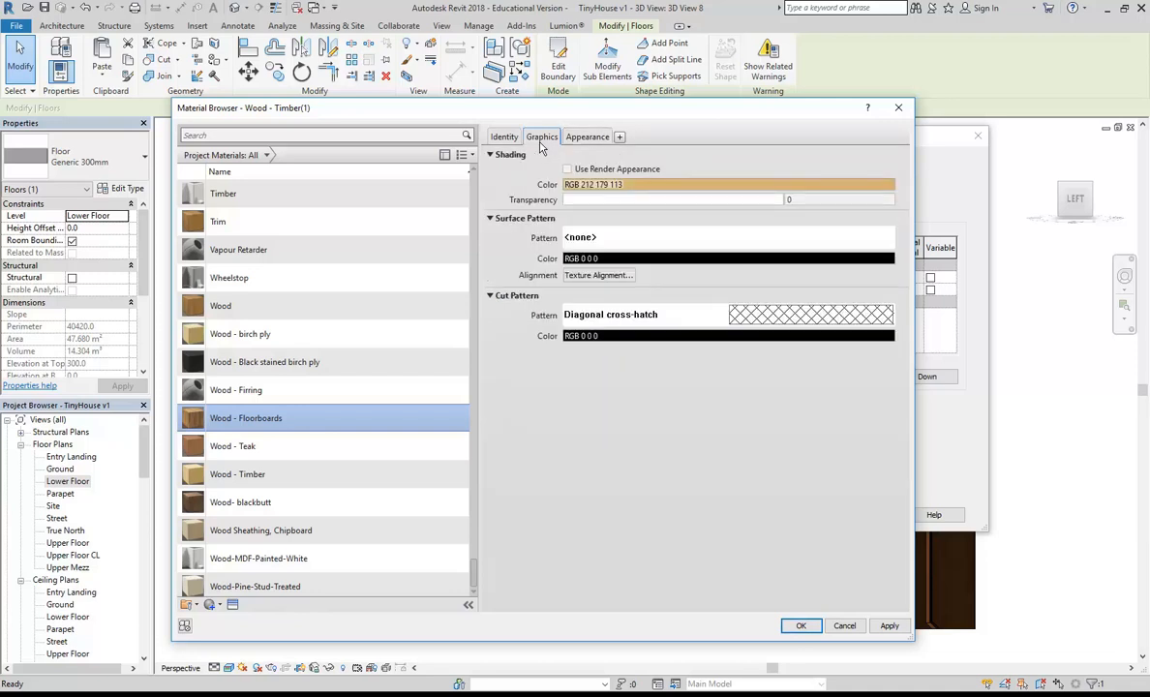
left_click(582, 241)
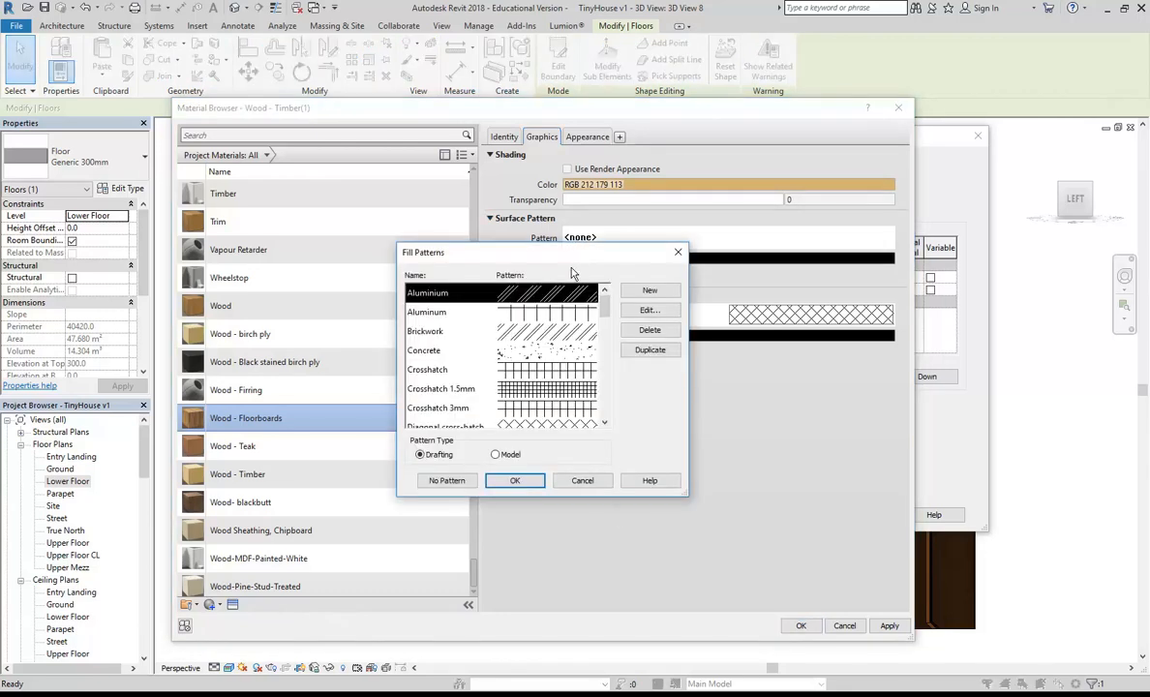
left_click_drag(561, 254, 473, 287)
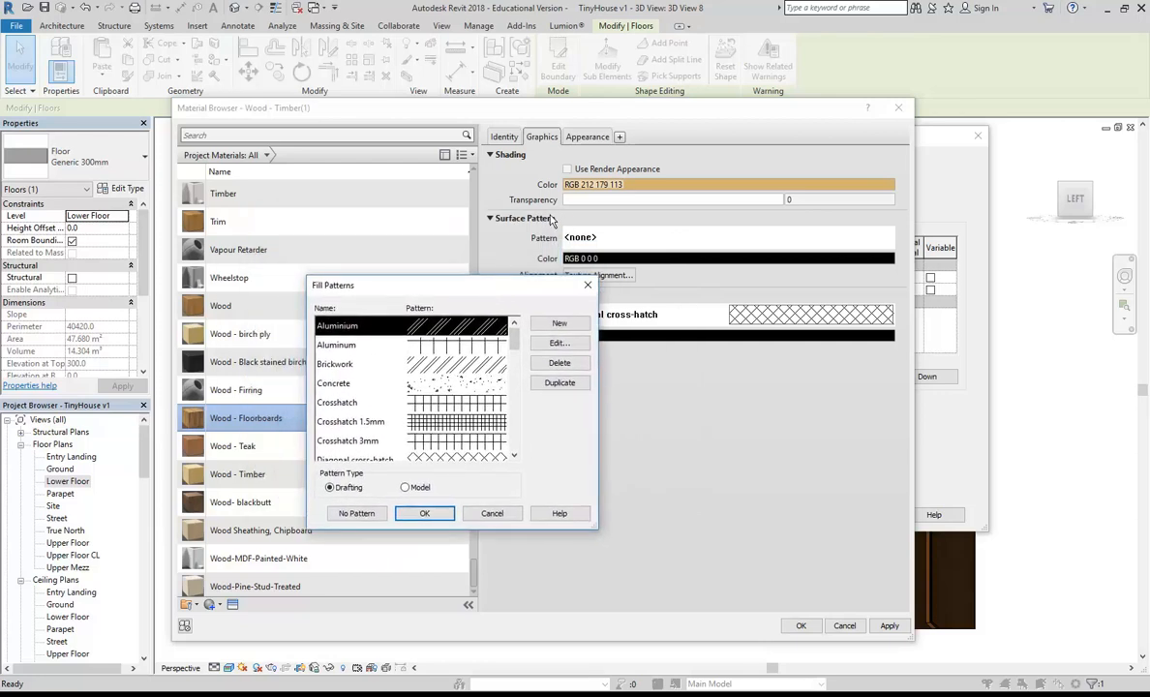
left_click(405, 489)
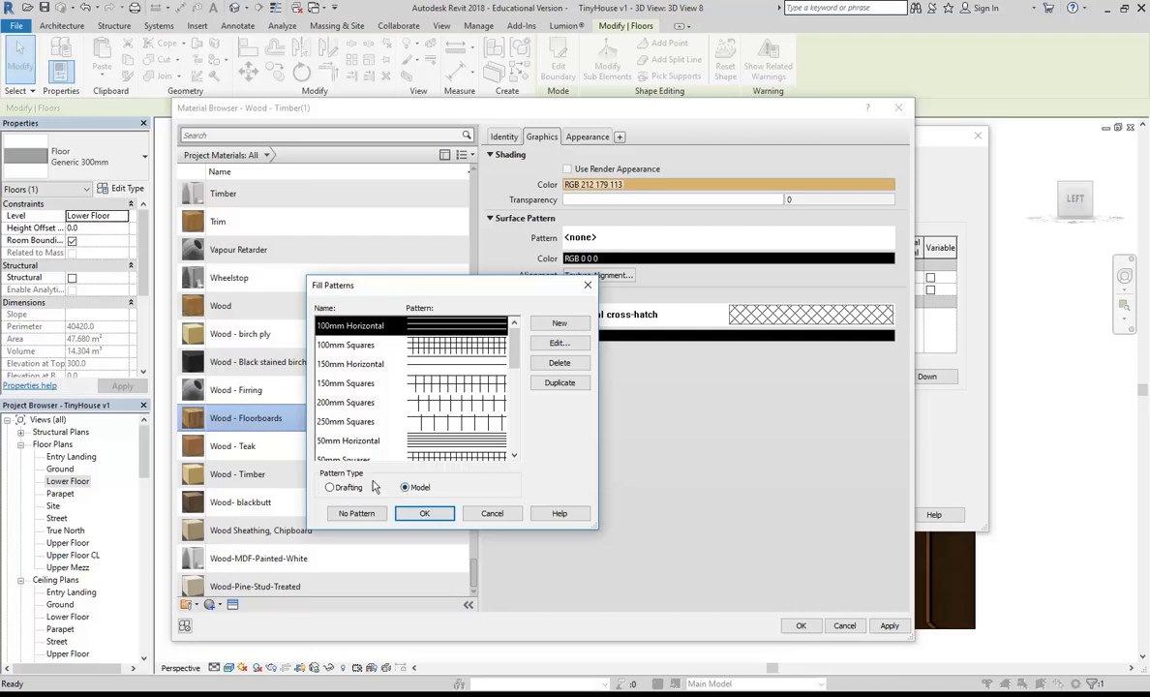
left_click(330, 488)
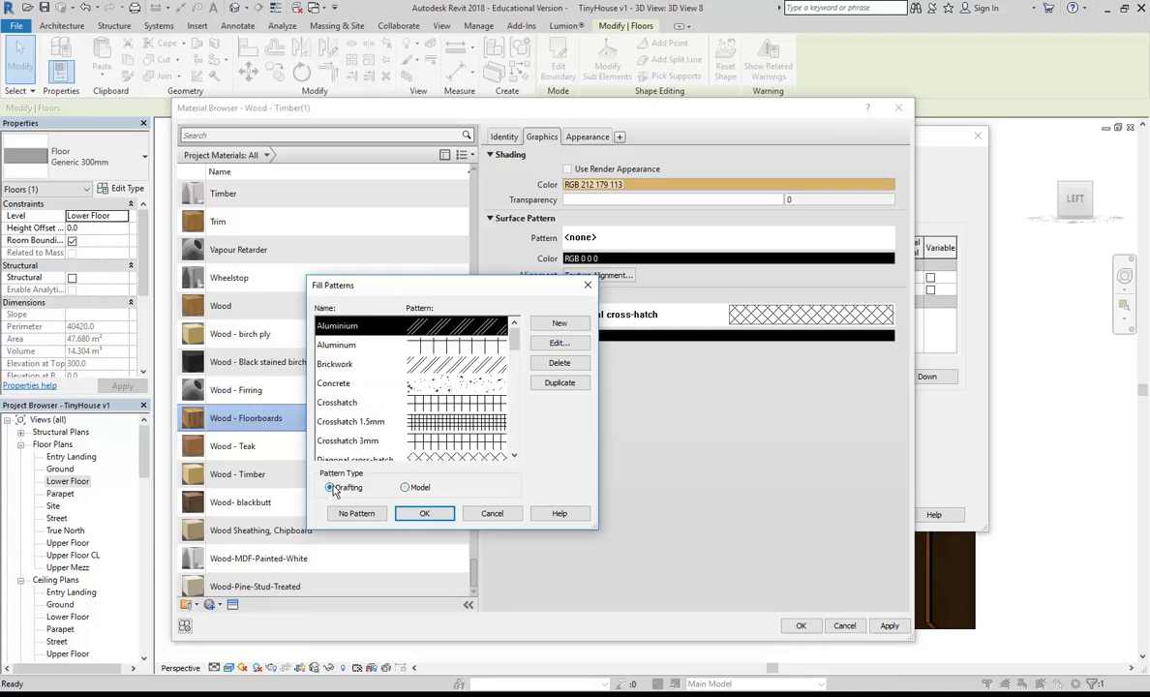
left_click(406, 488)
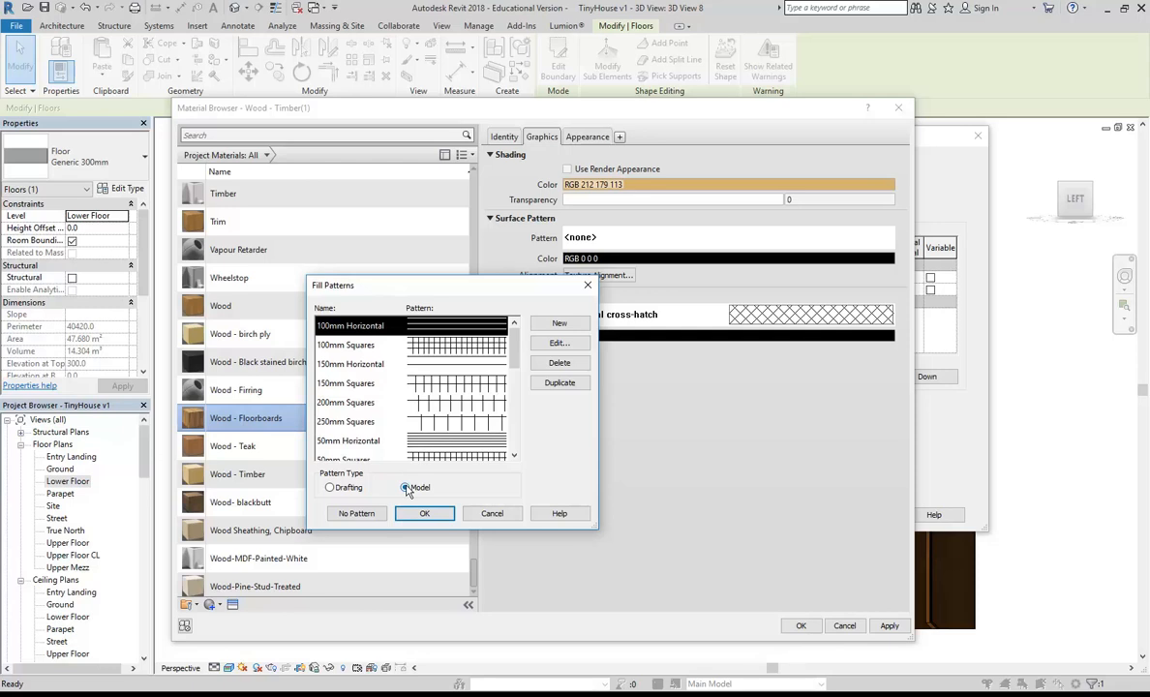
left_click(365, 365)
scroll(366, 366, "down", 3)
scroll(365, 365, "down", 2)
scroll(365, 365, "up", 4)
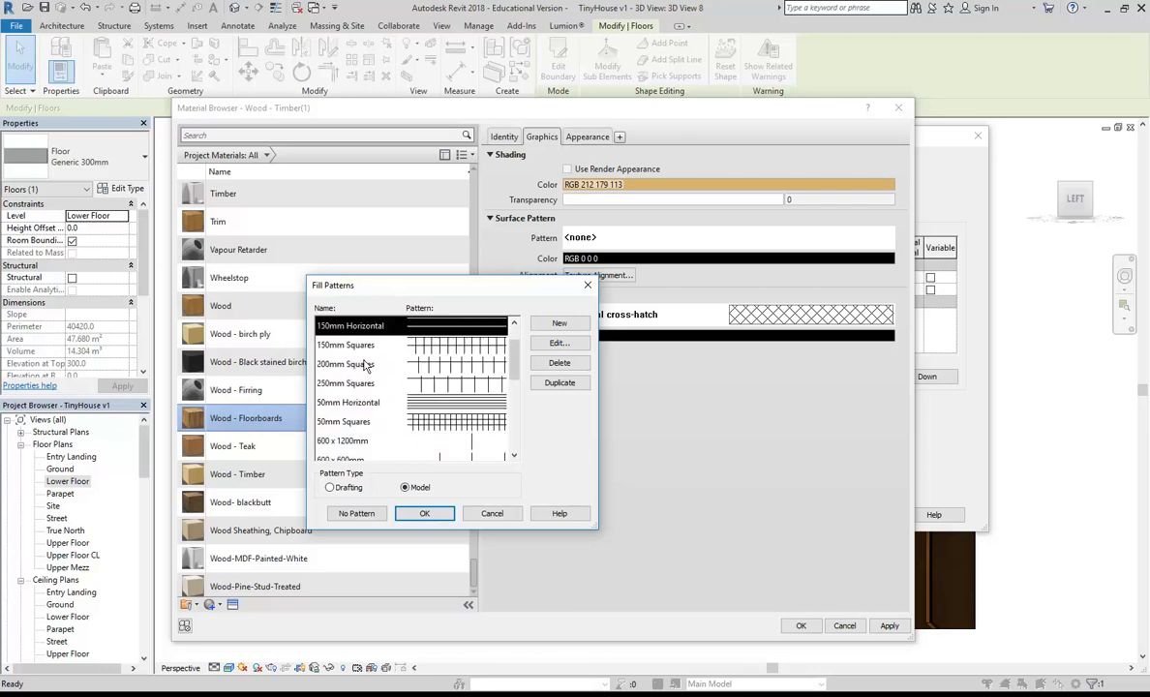
scroll(366, 365, "down", 1)
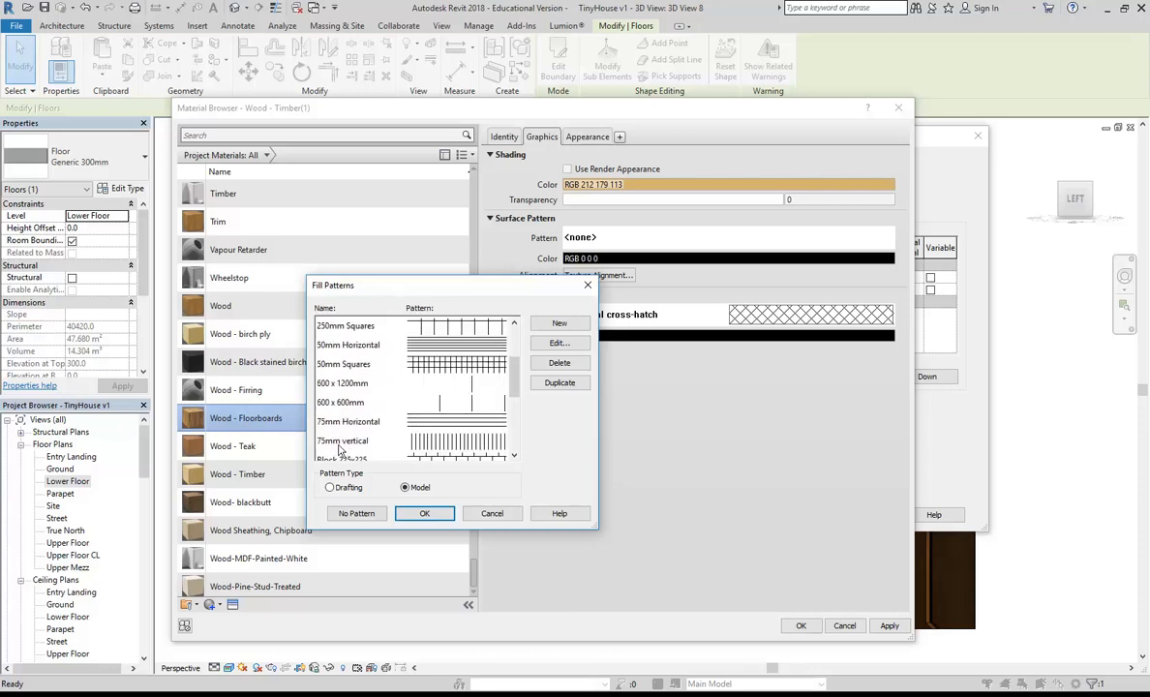
scroll(366, 404, "up", 2)
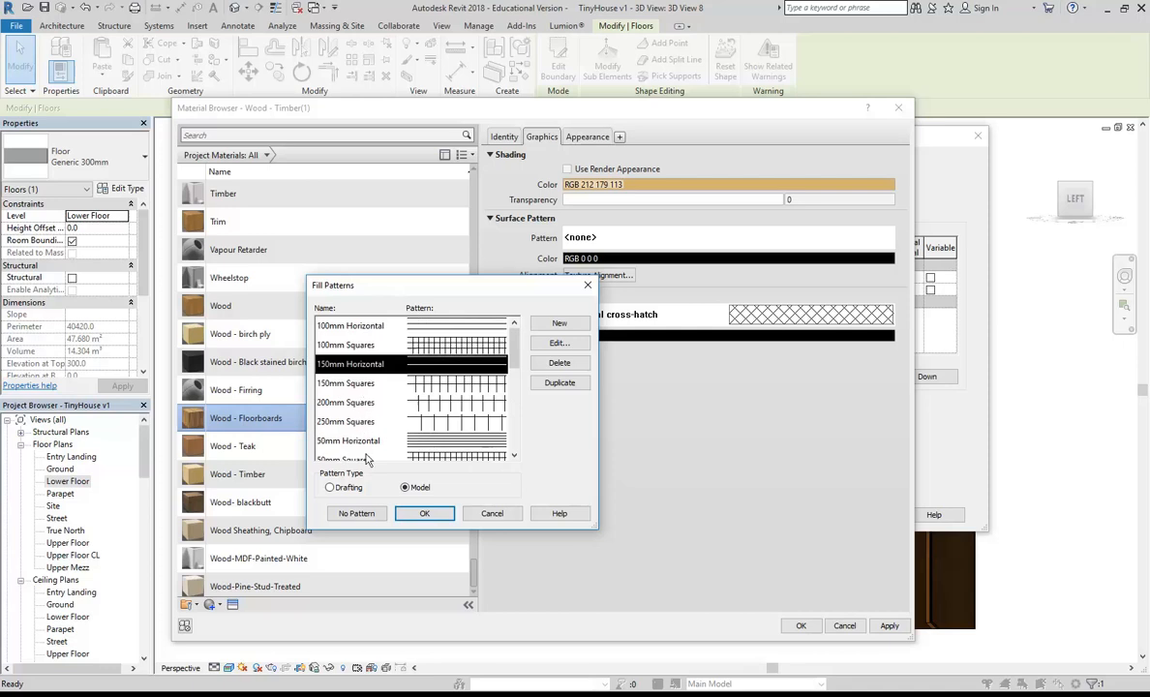
left_click(325, 325)
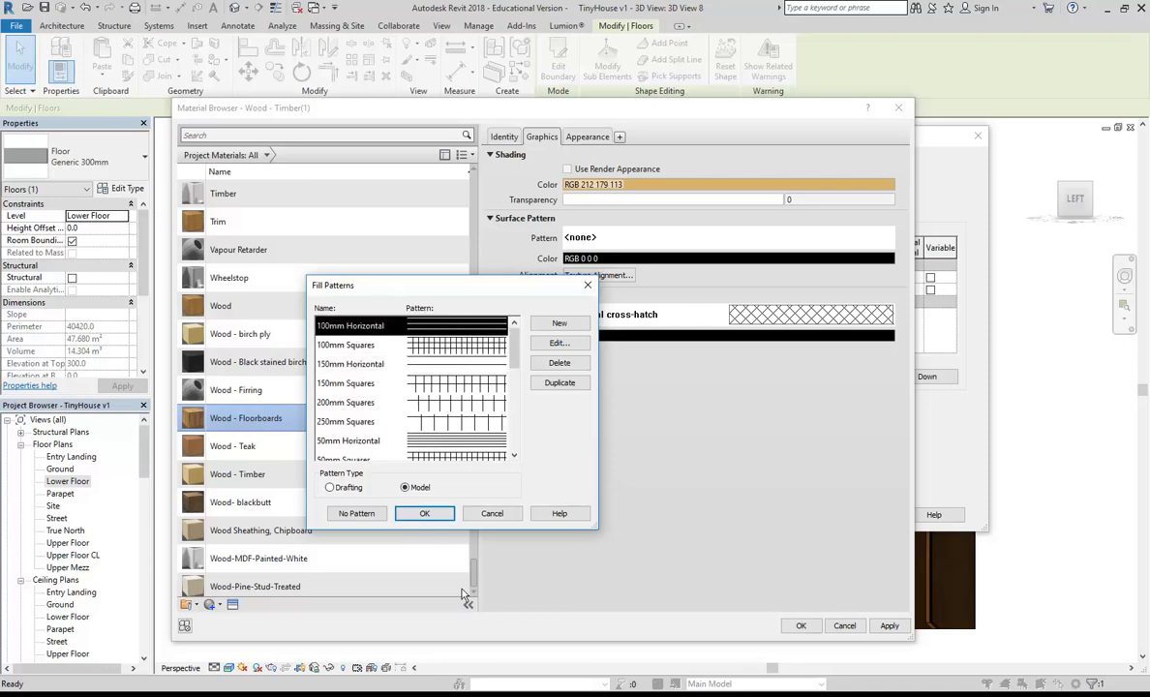
left_click(418, 518)
left_click(834, 235)
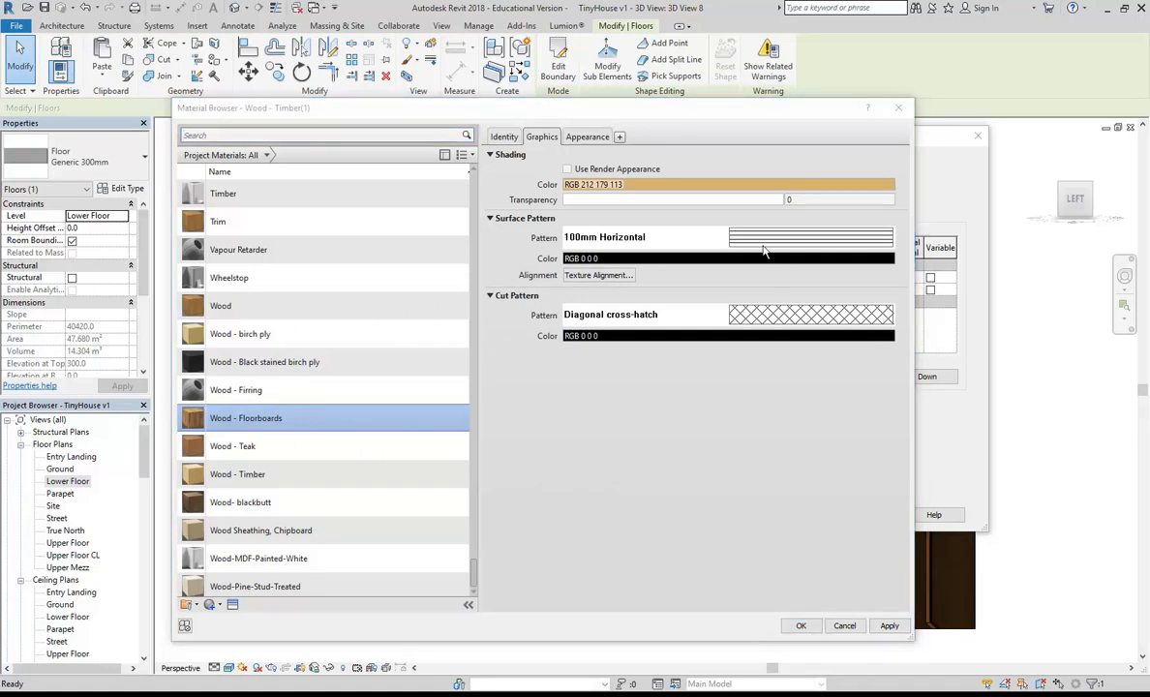
Step: Accept the Wood - Floorboards material and the Timber over Concrete 300mm layer structure, apply the type to the floor, and deselect it
left_click(800, 626)
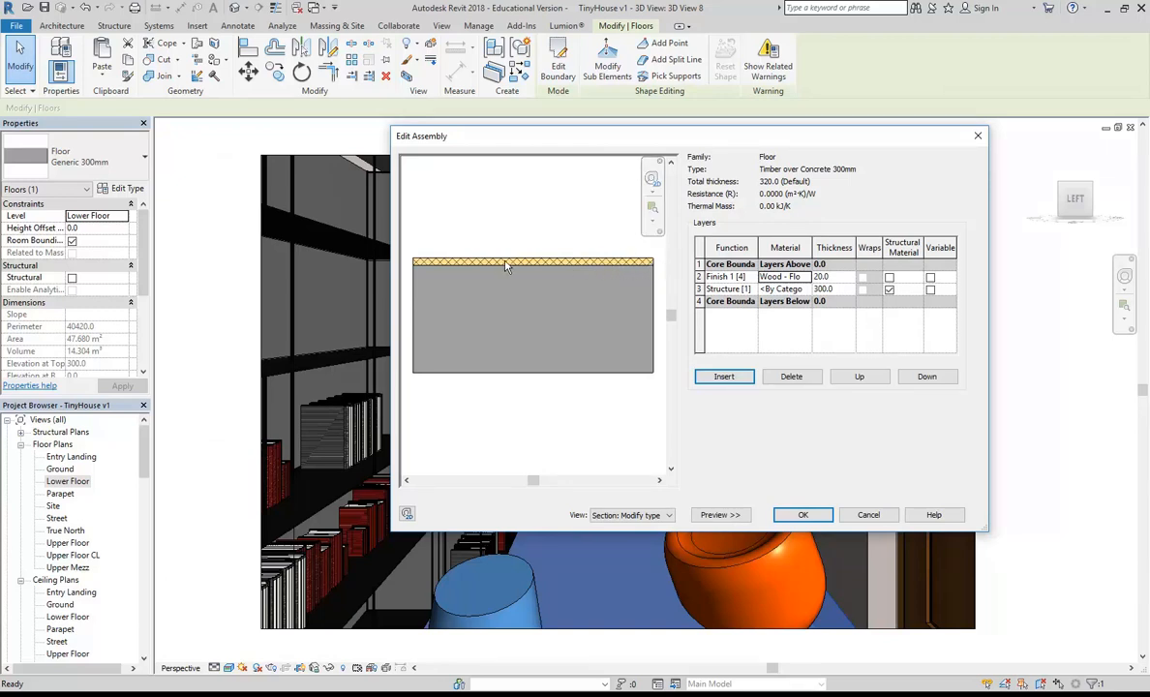
left_click(805, 515)
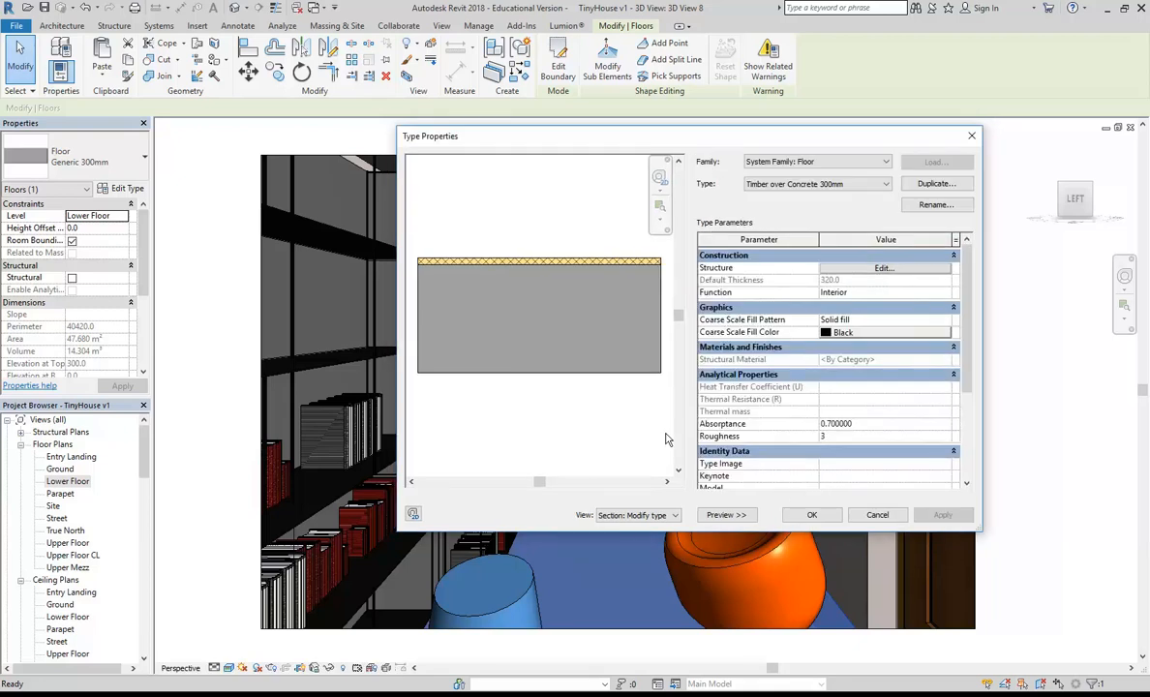
left_click(813, 516)
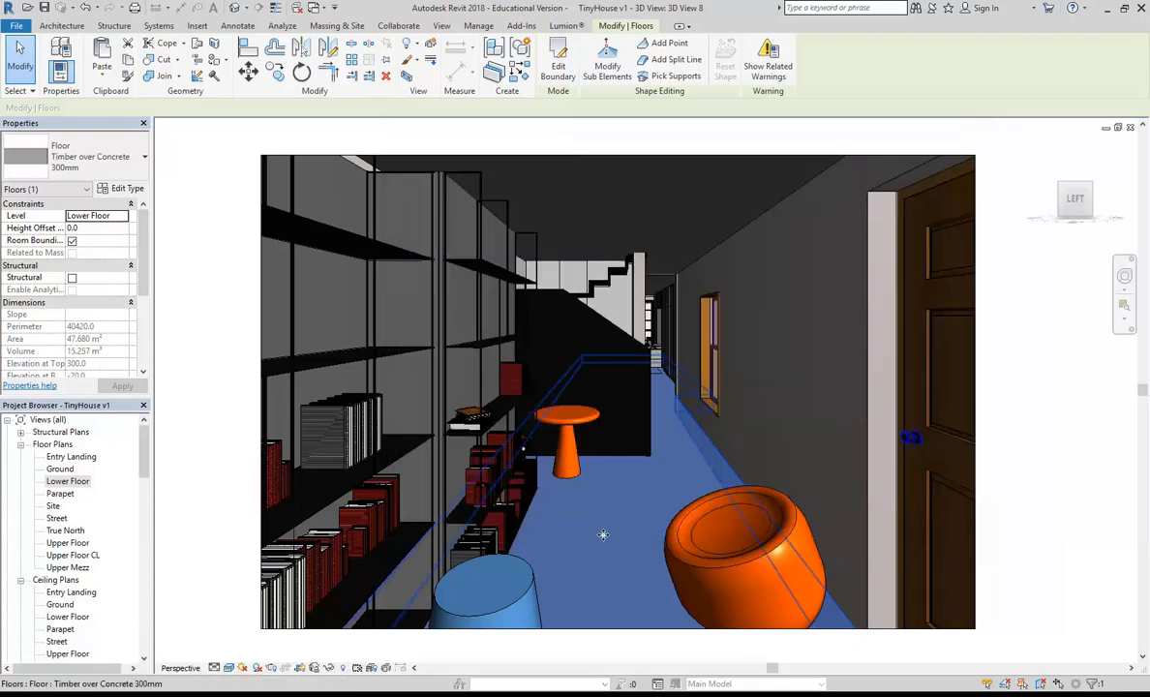
key("Escape")
key("Escape")
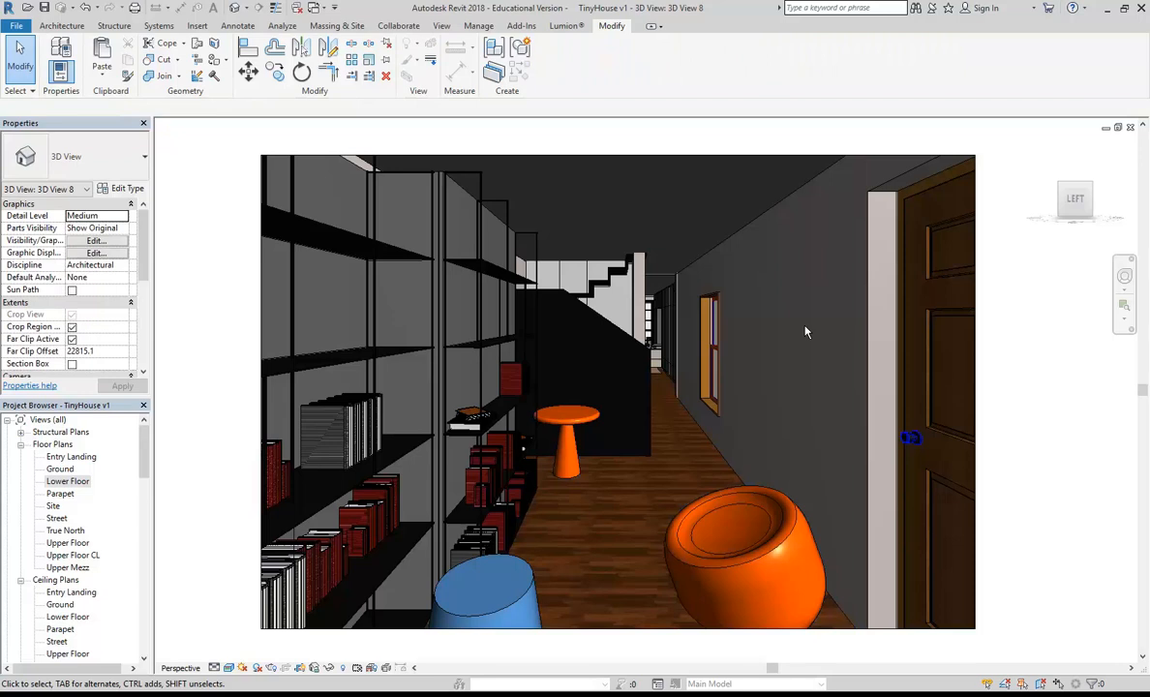
Step: Reopen the appearance settings of the Wood - Floorboards material from the floor type's Finish 1 [4] layer
left_click(671, 501)
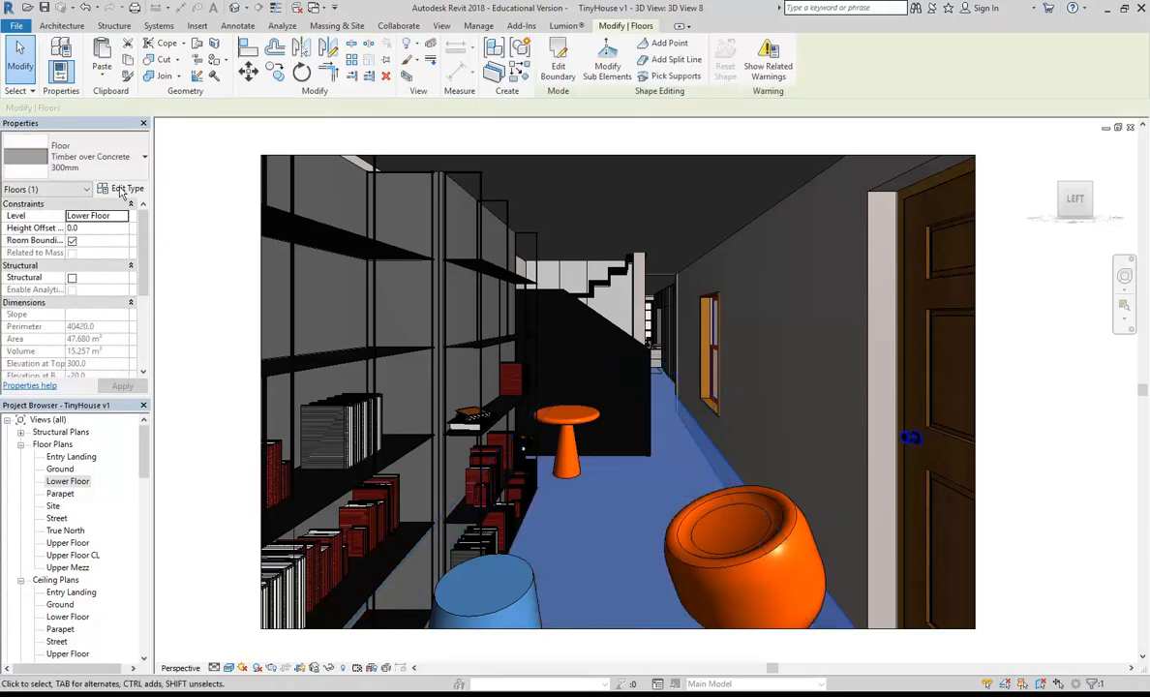
left_click(127, 188)
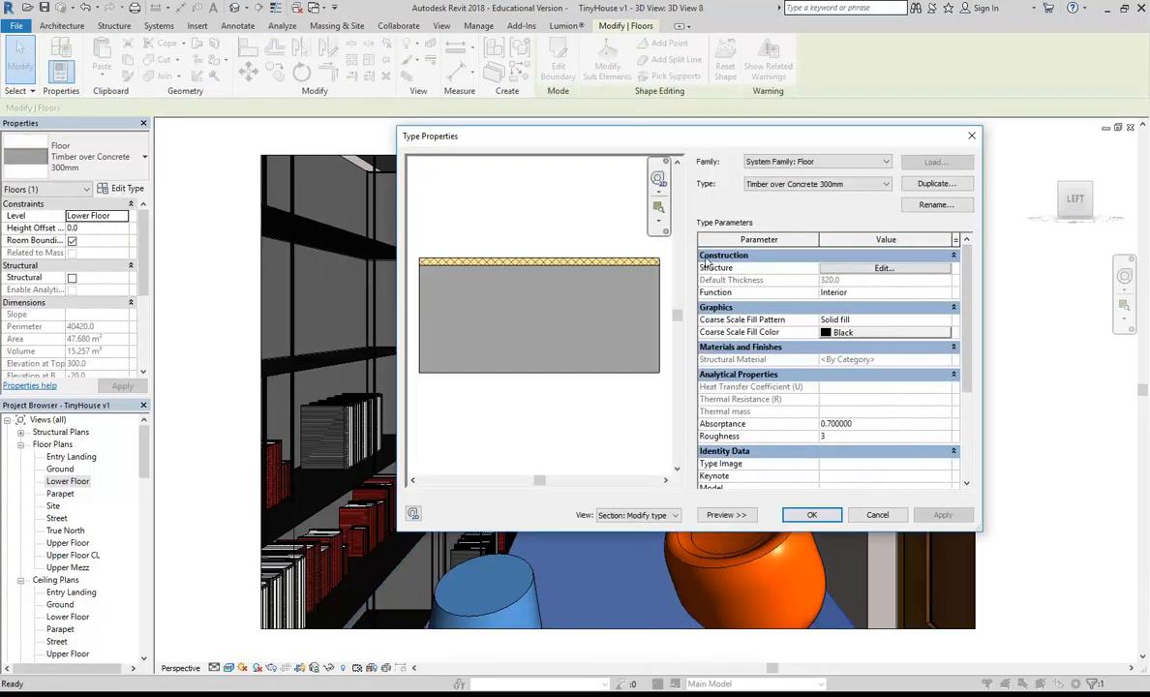
left_click(877, 269)
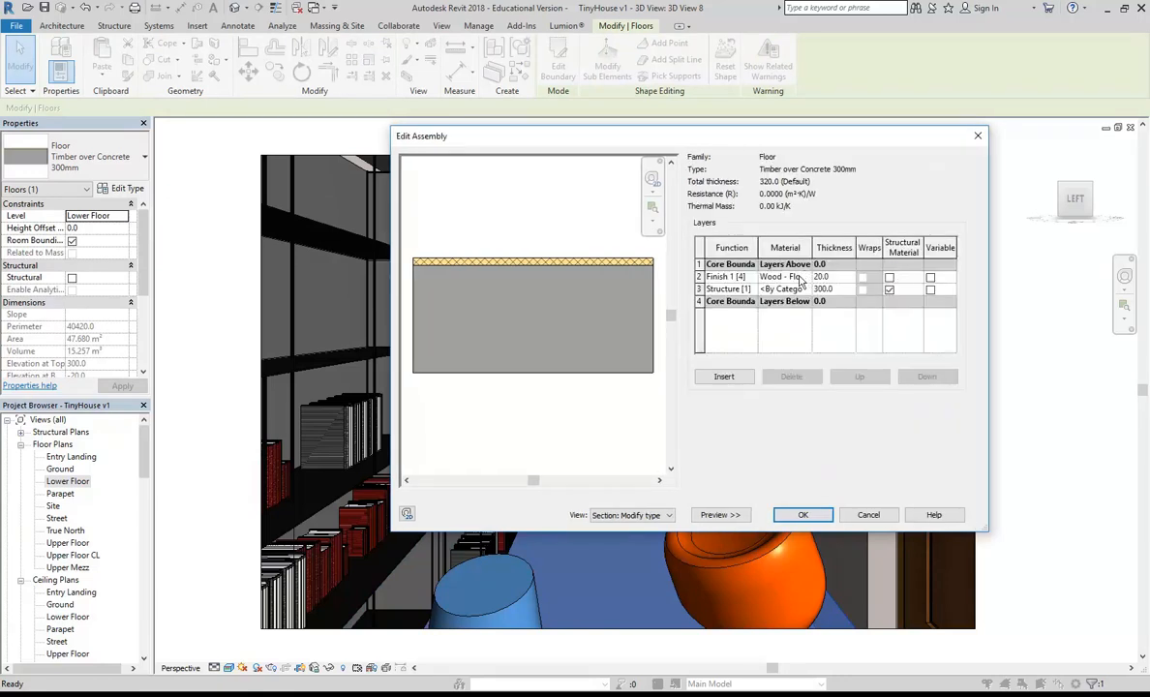
left_click(807, 280)
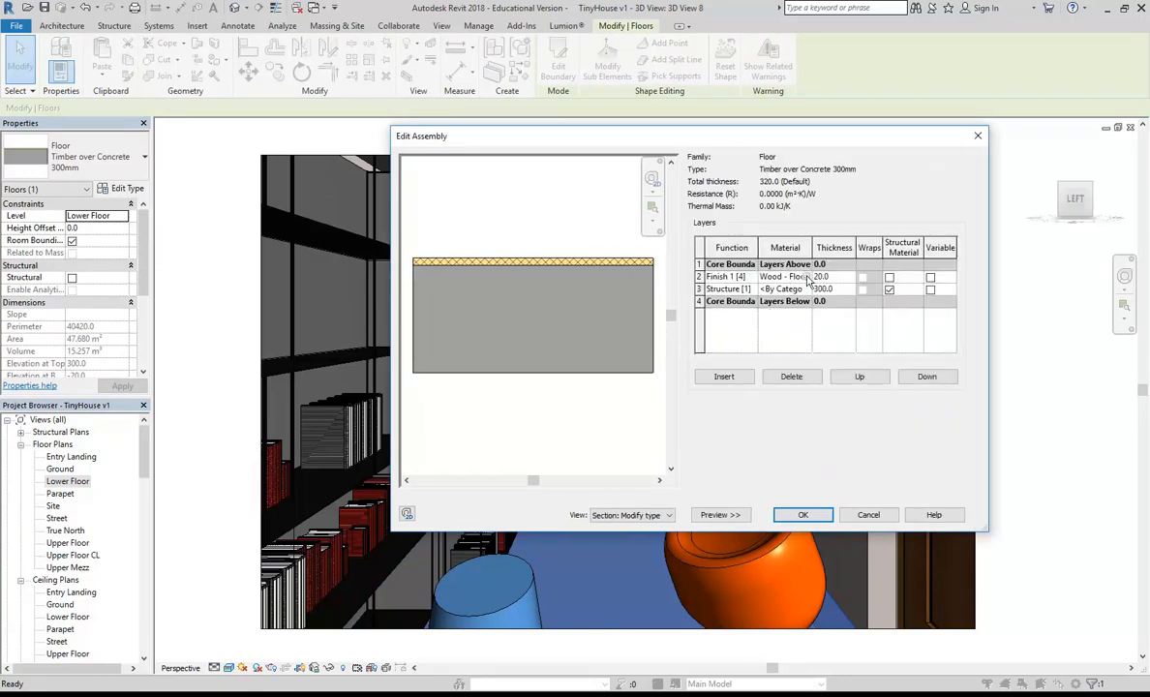
left_click(809, 277)
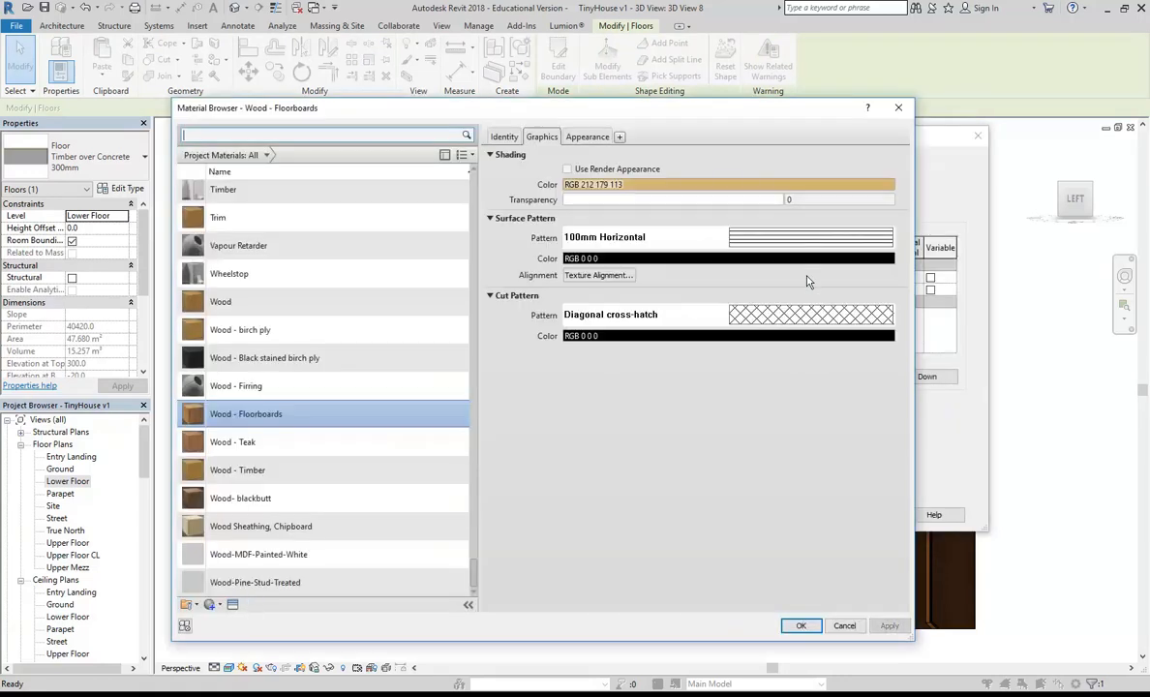
left_click(591, 137)
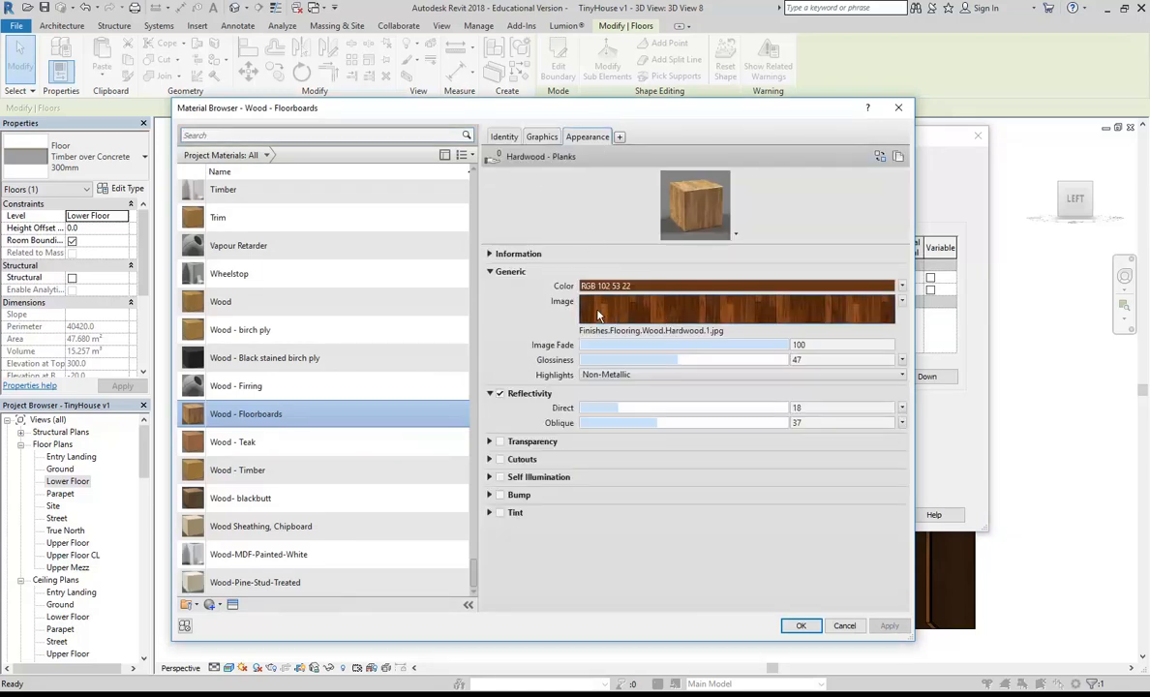
Step: Rotate the Wood - Floorboards image texture to 90°, accept the material and floor type changes, and deselect the floor
left_click(655, 315)
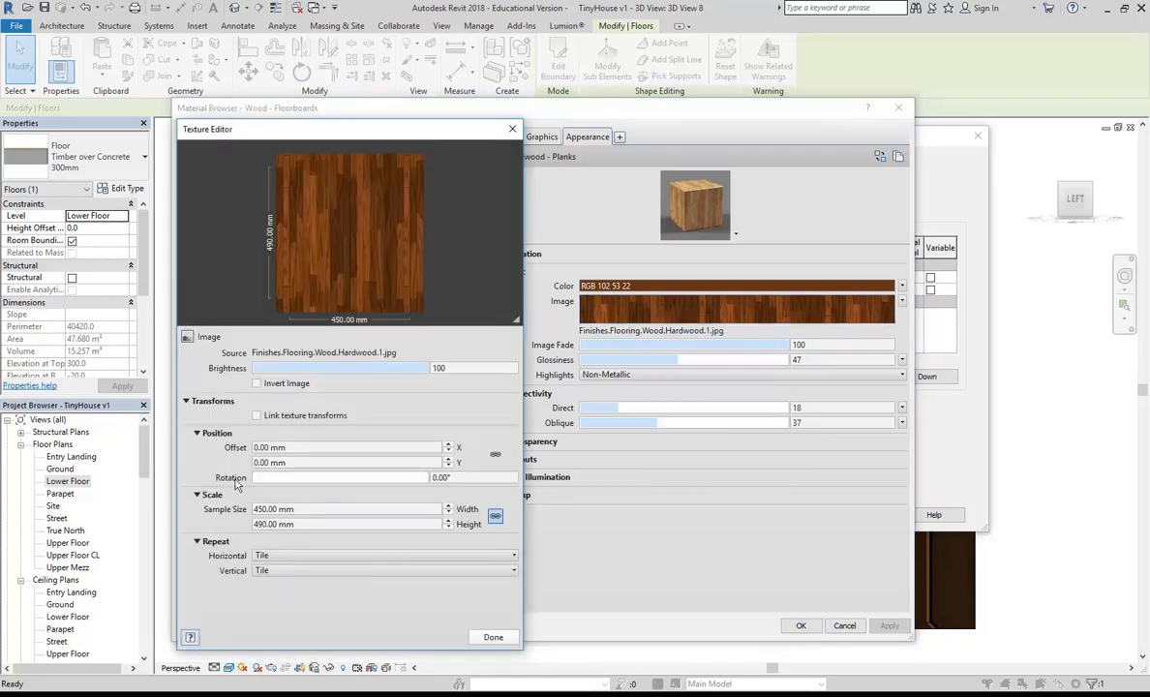
left_click(467, 479)
type("9")
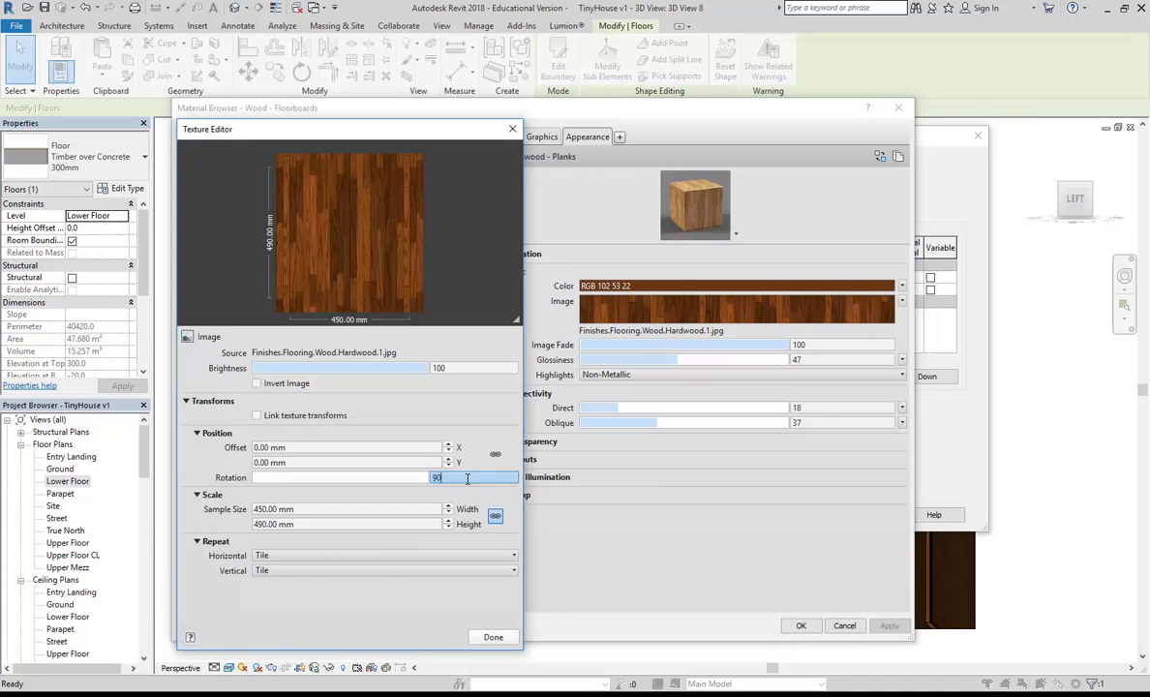
type("0")
left_click(493, 637)
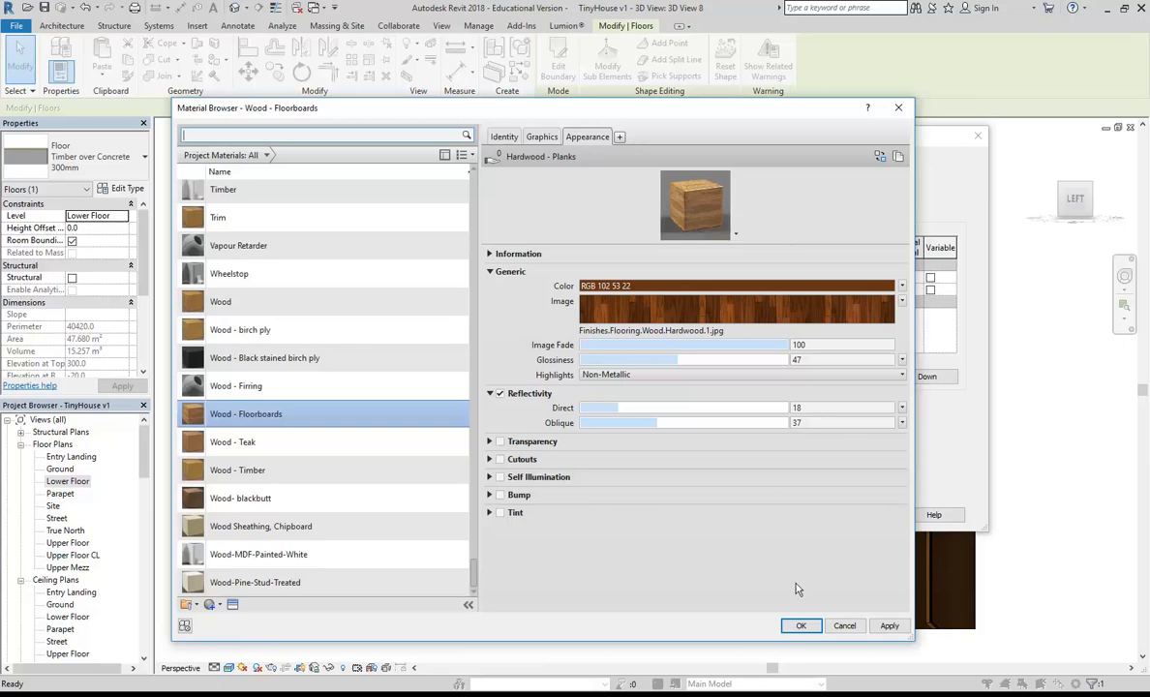
left_click(801, 626)
left_click(817, 515)
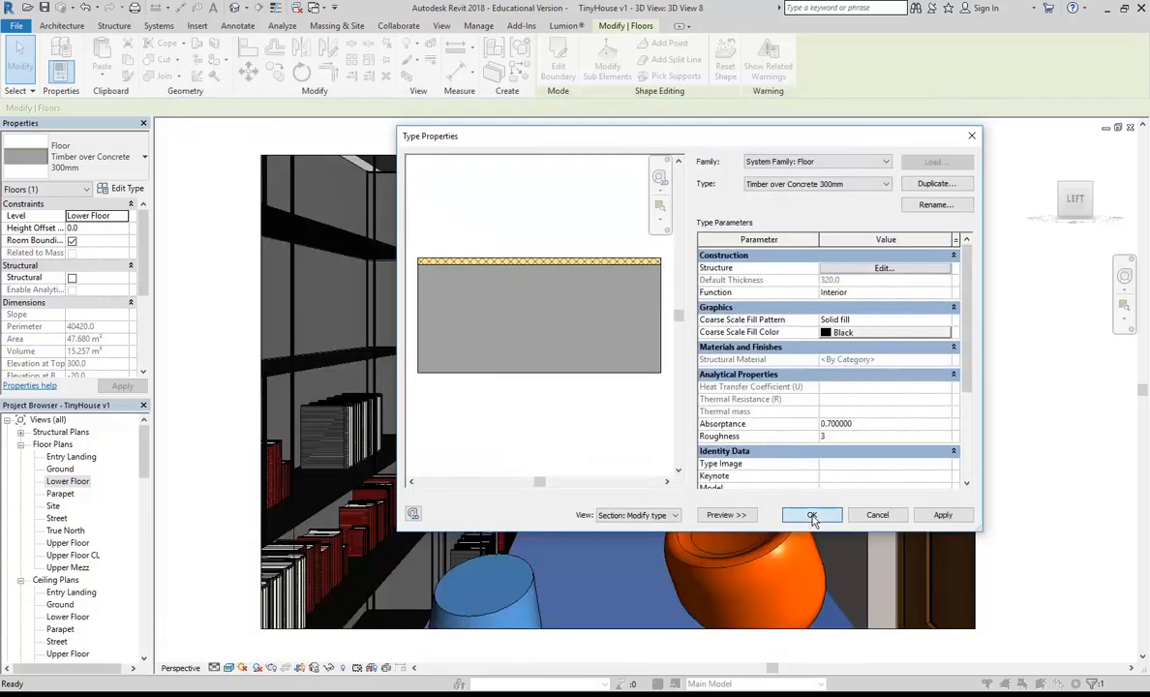
left_click(812, 513)
key("Escape")
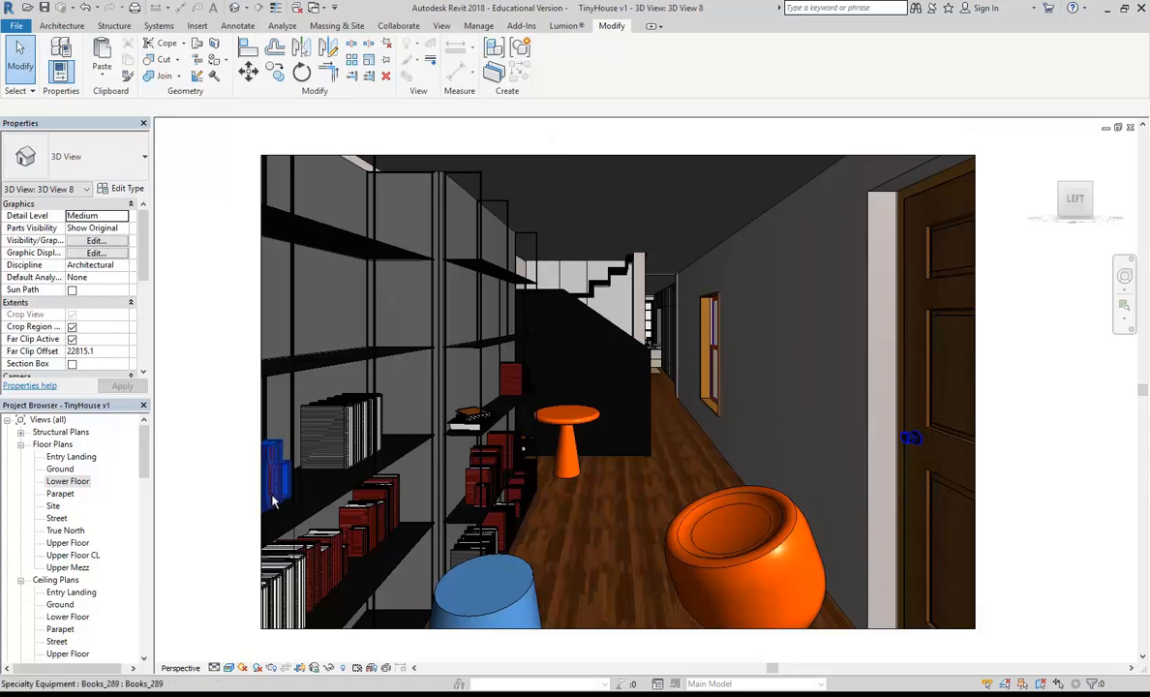
Step: Check the floor's surface pattern in the Hidden Line visual style, and return the perspective view to Realistic
left_click(229, 667)
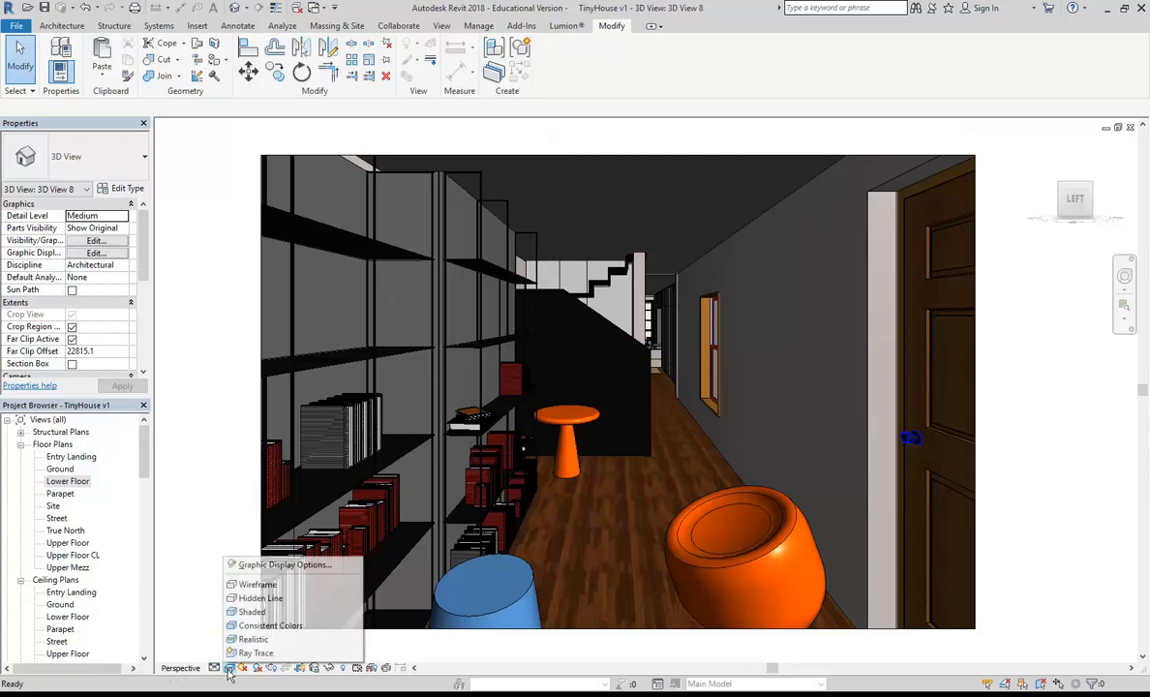
left_click(256, 599)
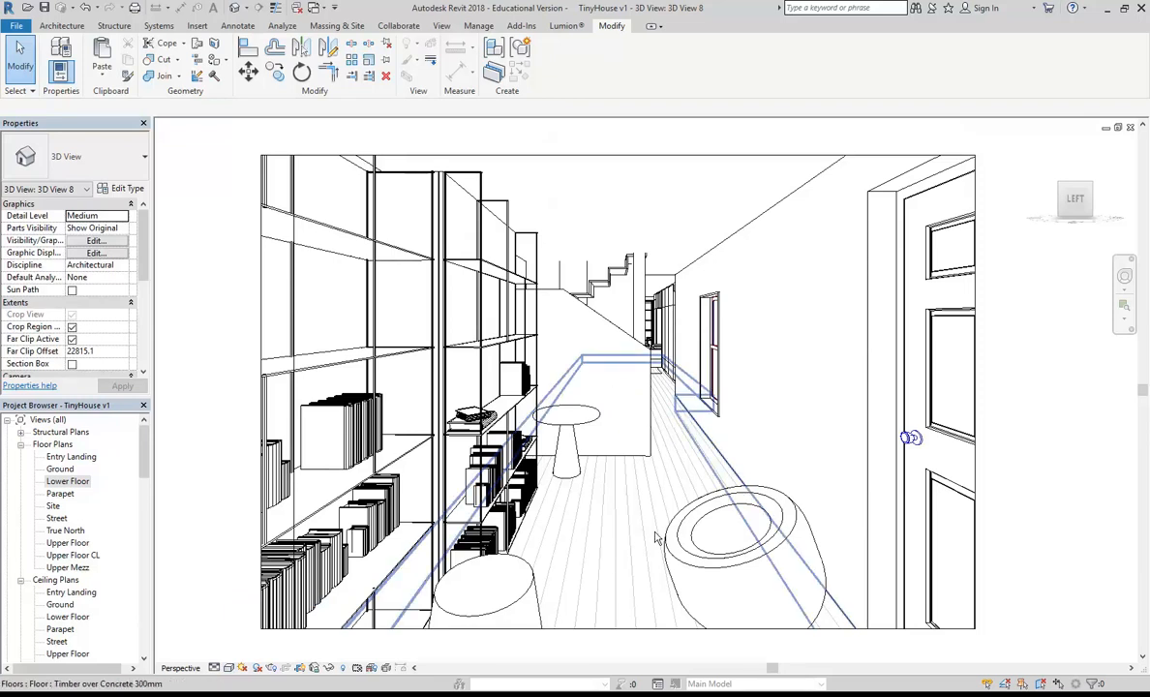
left_click(230, 669)
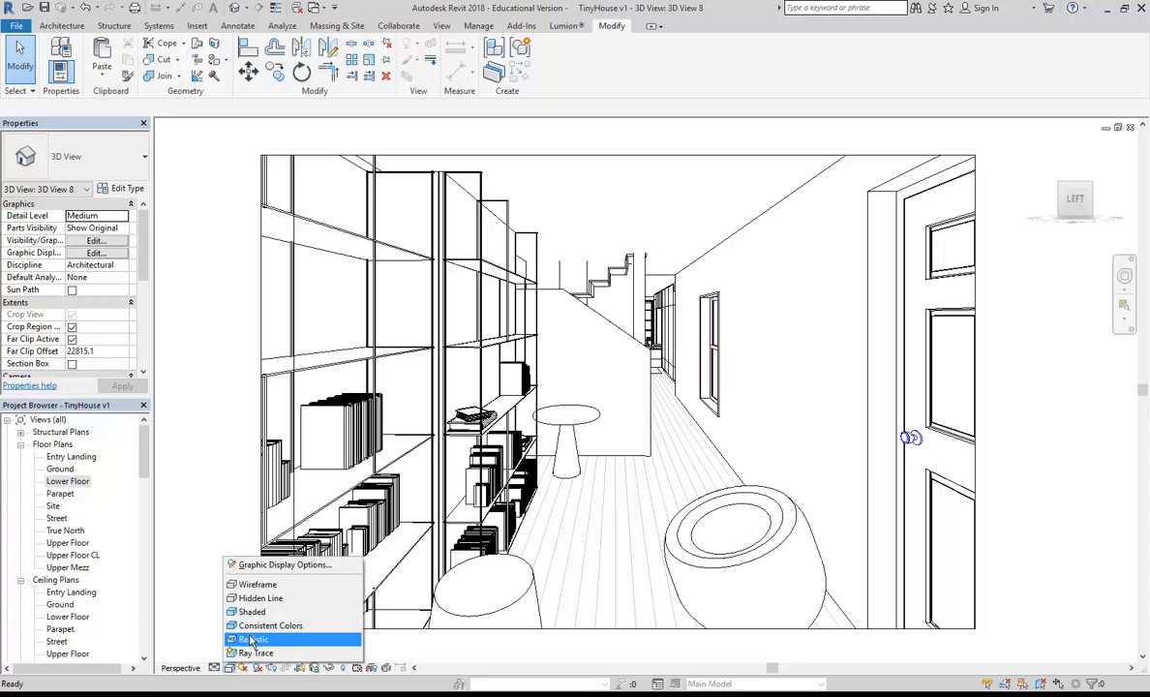
left_click(251, 640)
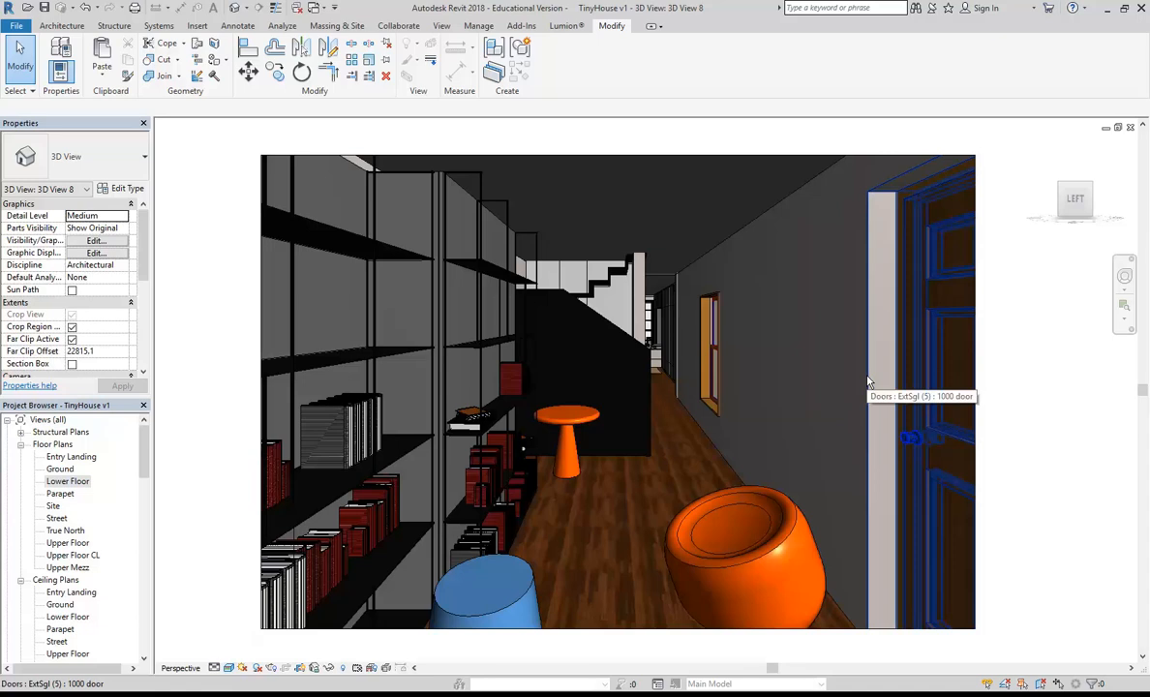
Step: Inspect the layer structure of the Generic 250mm Wall containing the window, then close it without changes and deselect the wall
left_click(721, 321)
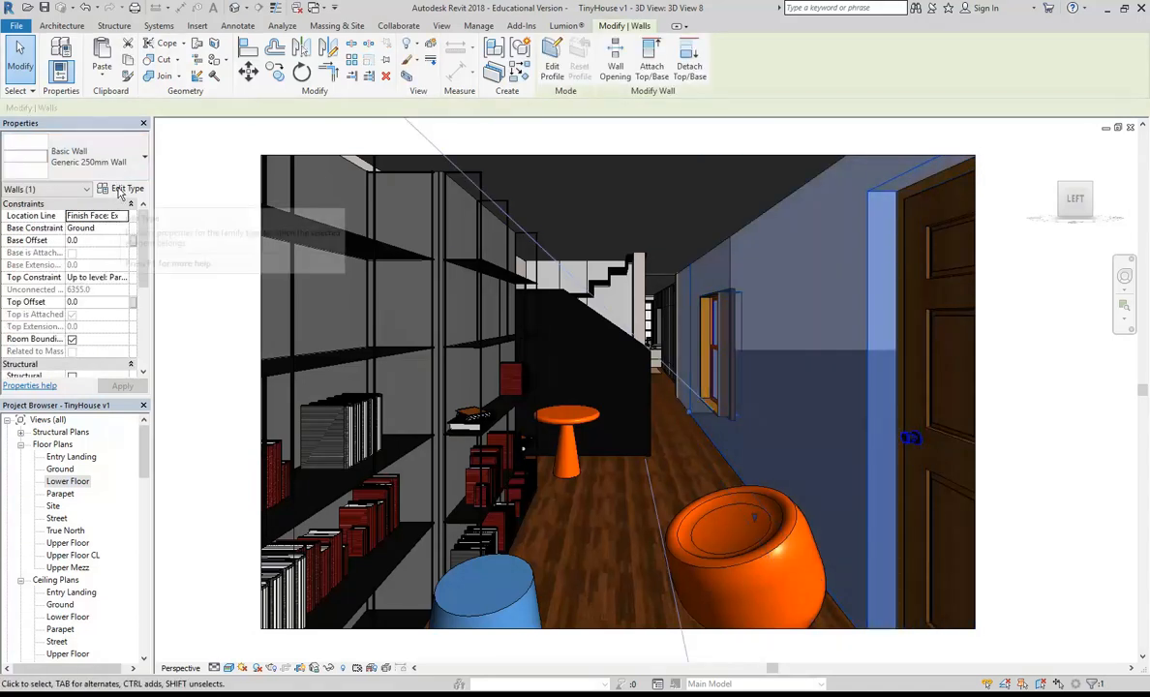
left_click(120, 190)
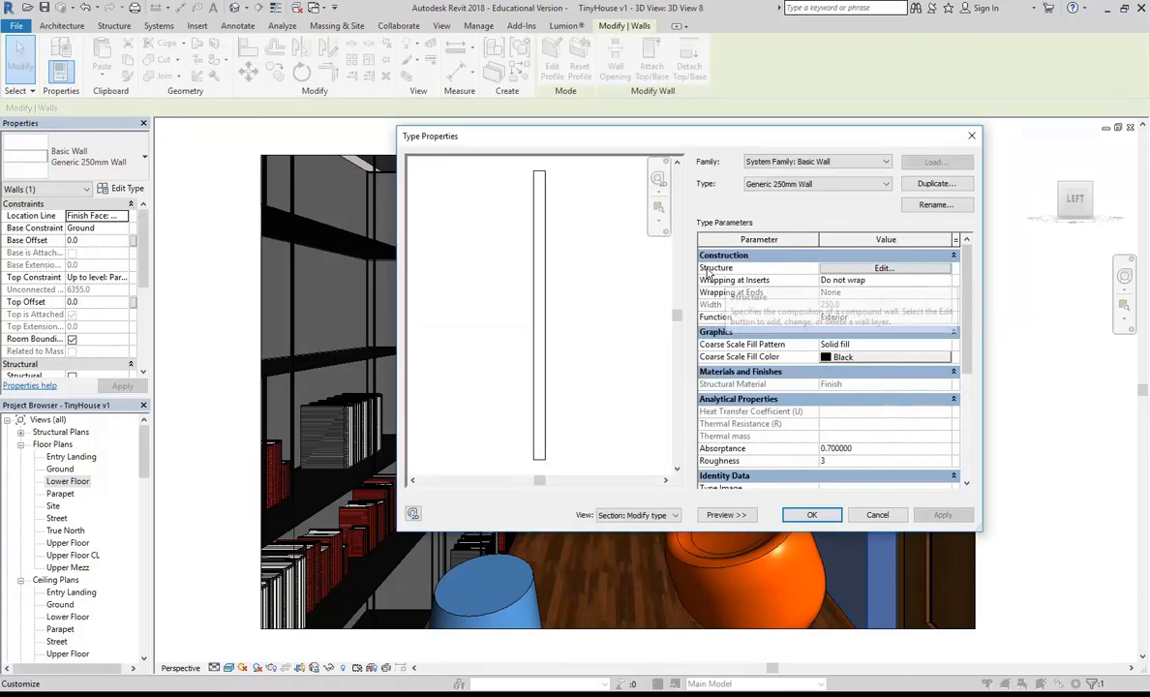
left_click(876, 269)
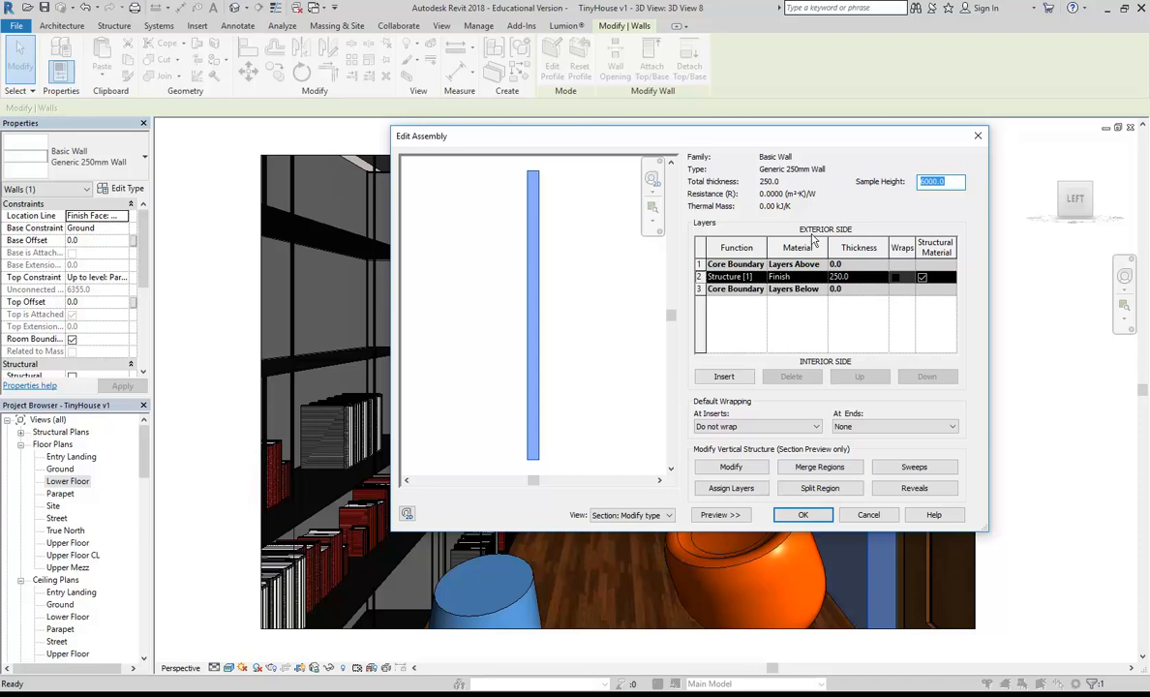
left_click(869, 516)
left_click(874, 516)
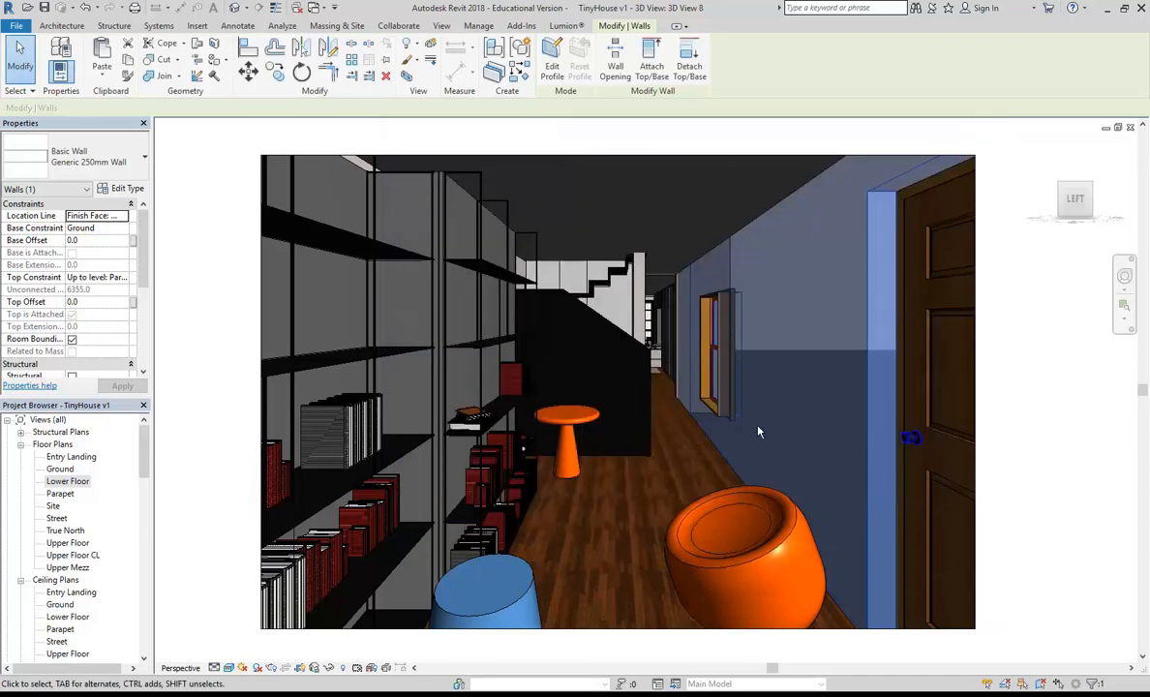
key("Escape")
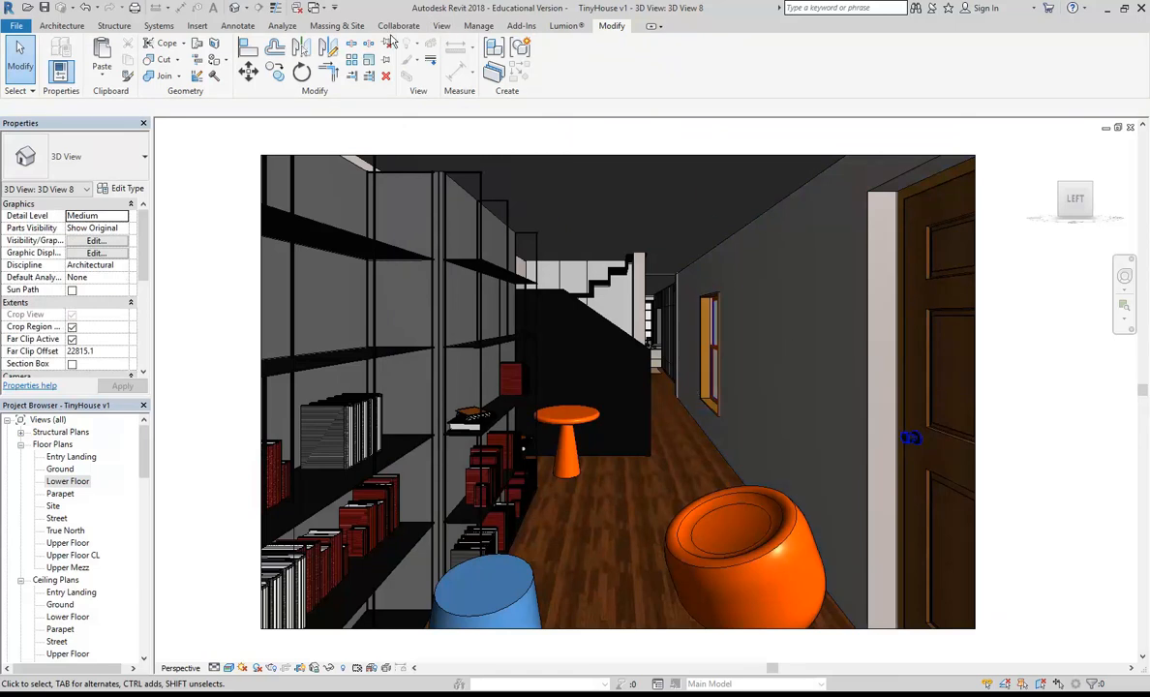
Step: Review the decal types defined in the TinyHouse project and close the list without changes
left_click(196, 25)
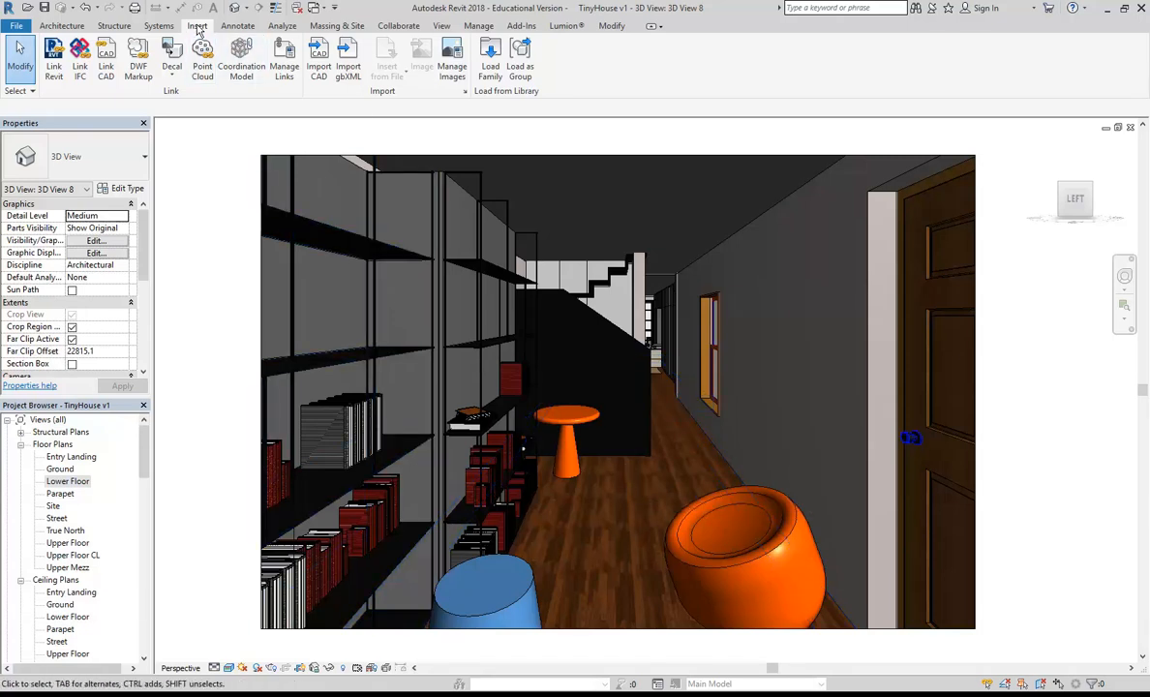
left_click(172, 73)
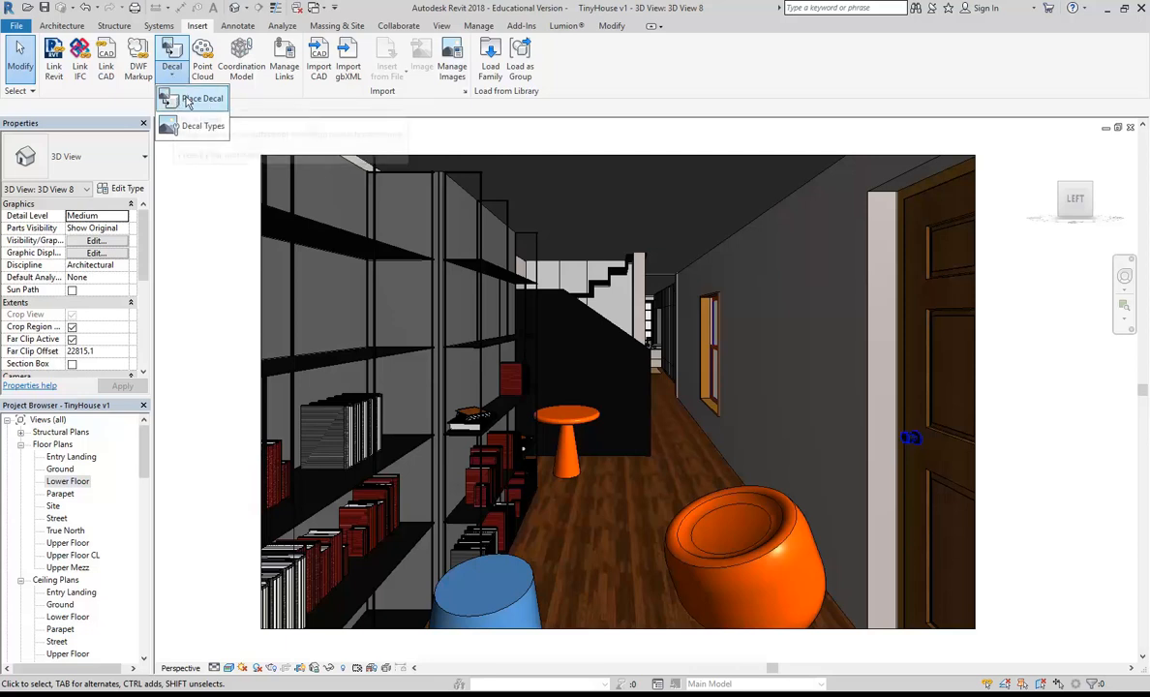
left_click(192, 121)
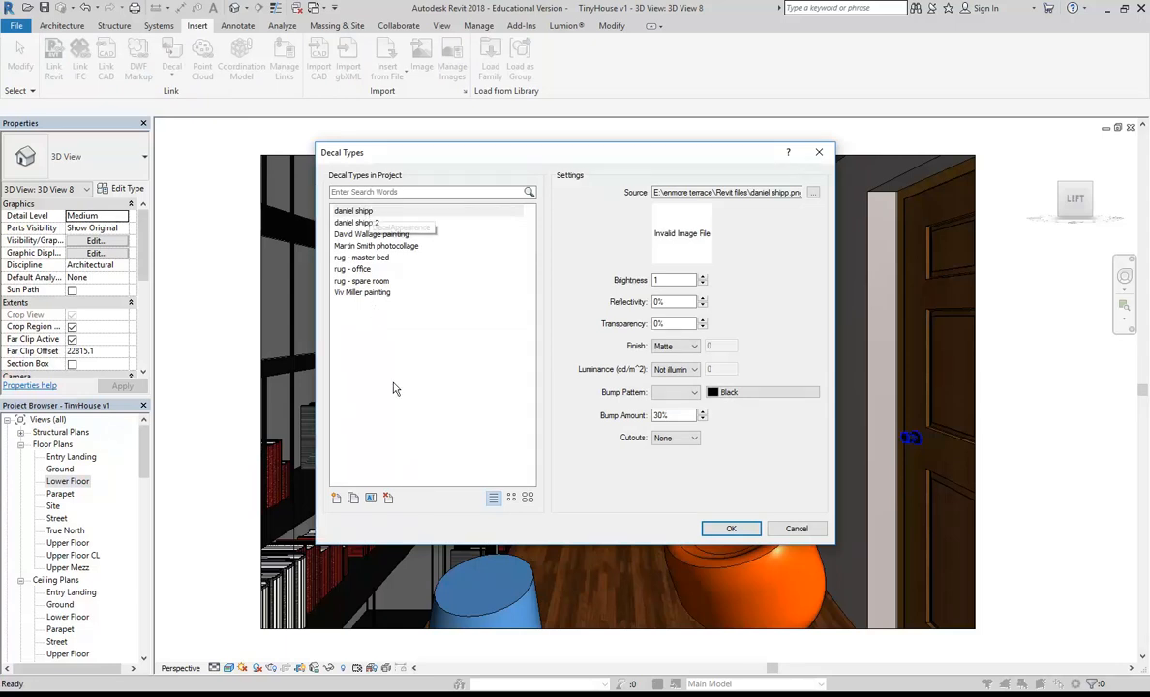
left_click(796, 529)
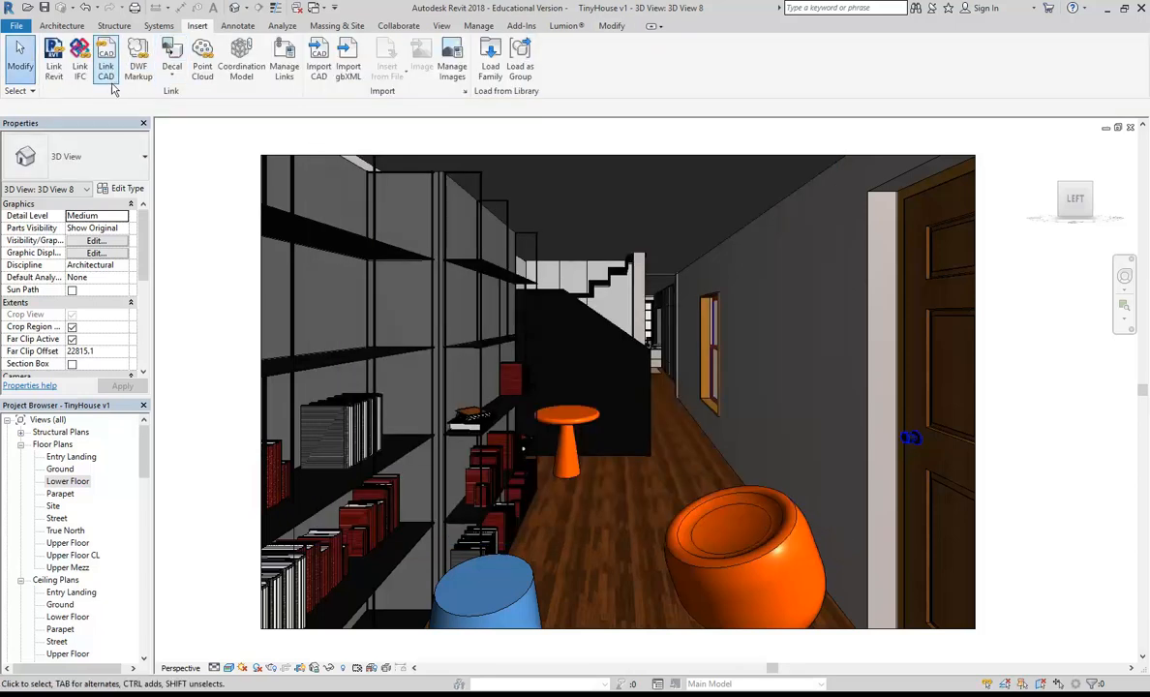
left_click(170, 77)
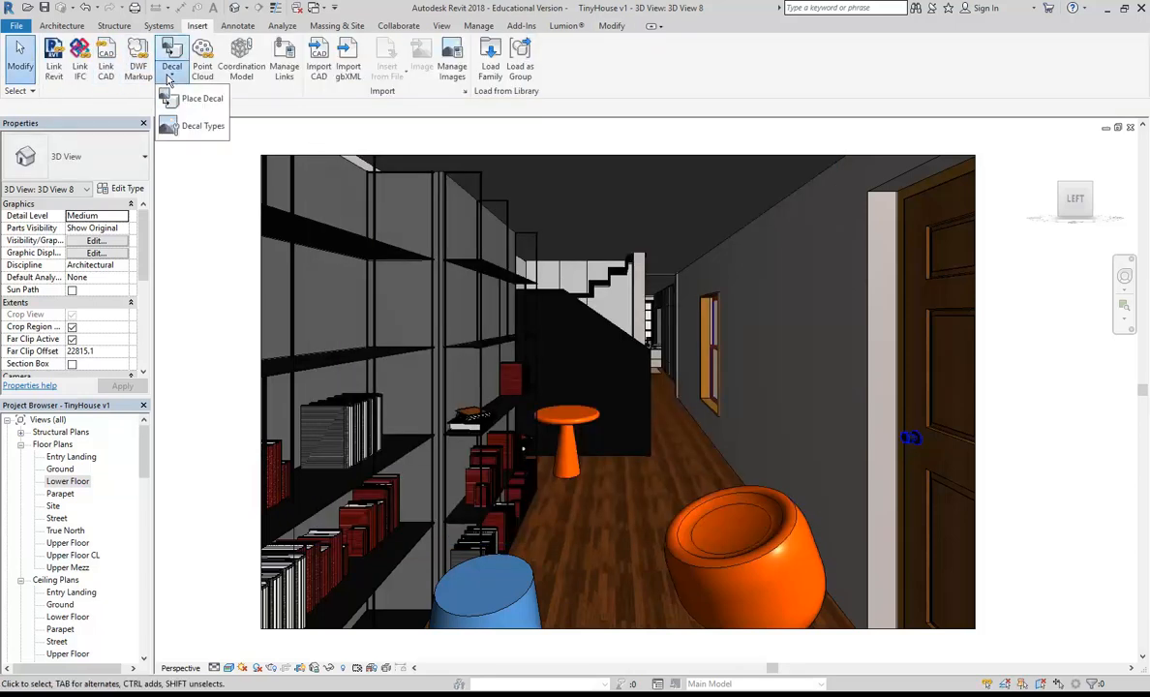
left_click(197, 127)
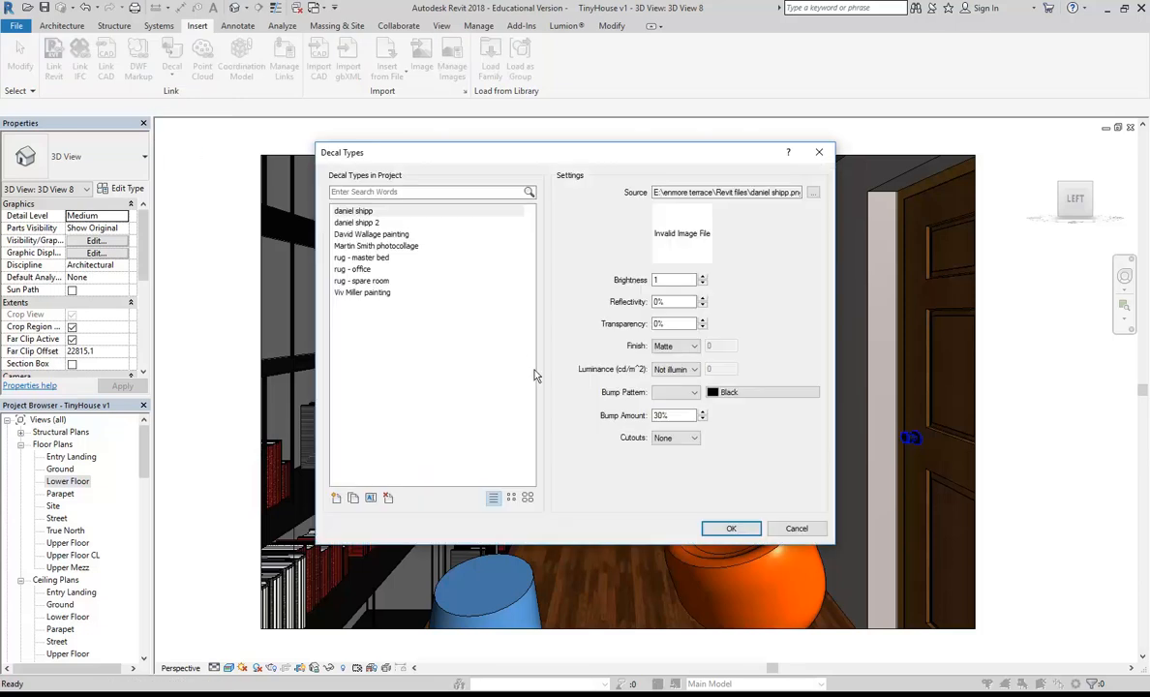
left_click(792, 529)
left_click(172, 76)
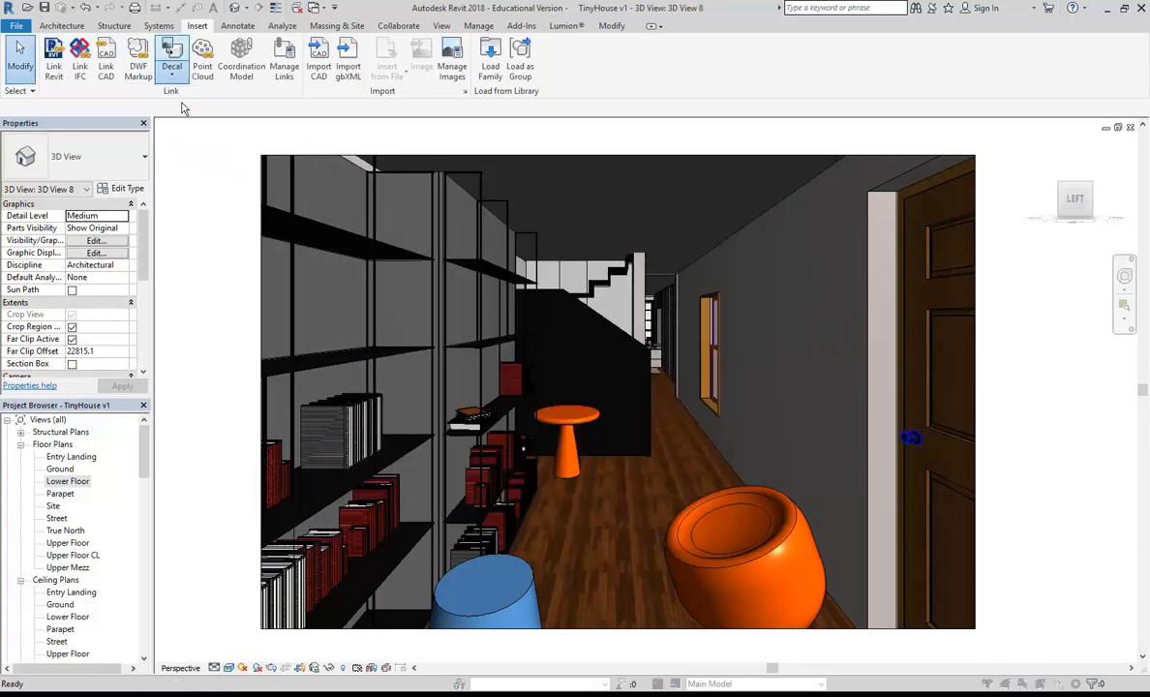
left_click(192, 125)
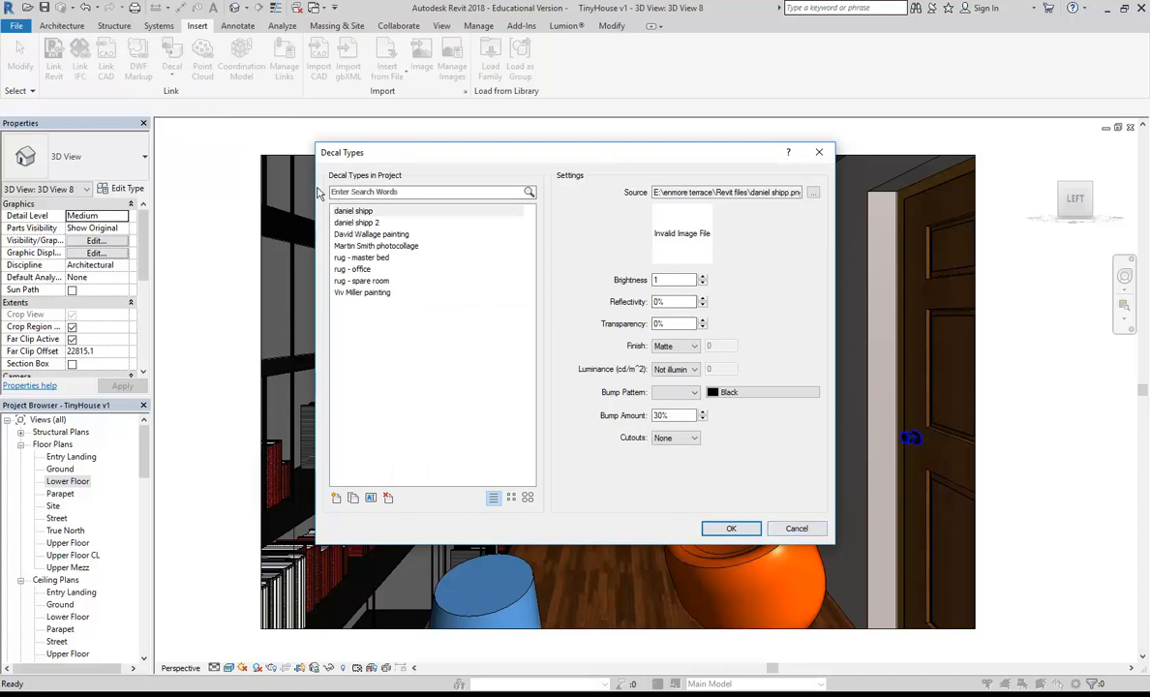
left_click(796, 529)
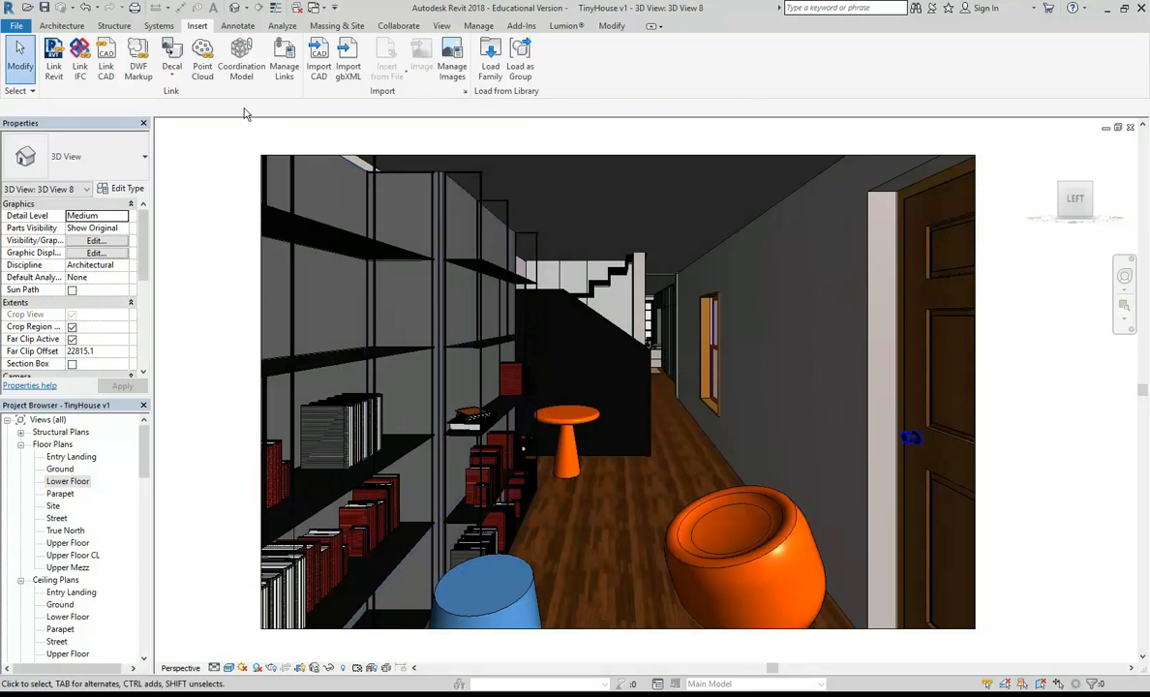
left_click(172, 70)
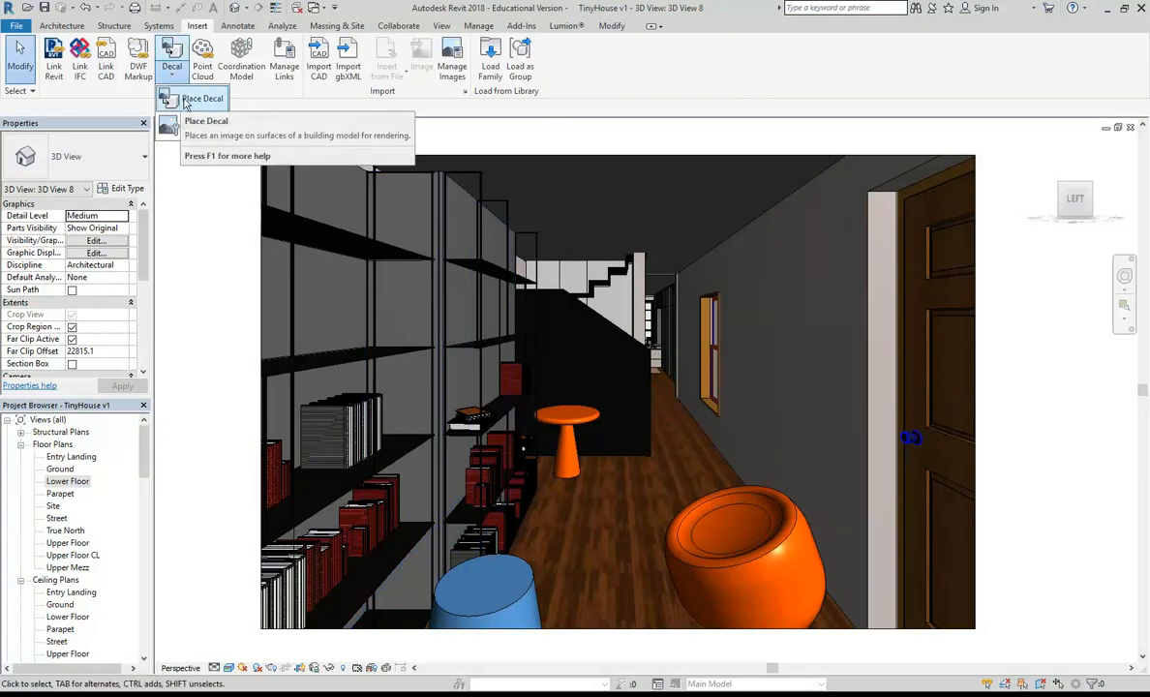
right_click(201, 208)
left_click(224, 217)
right_click(207, 247)
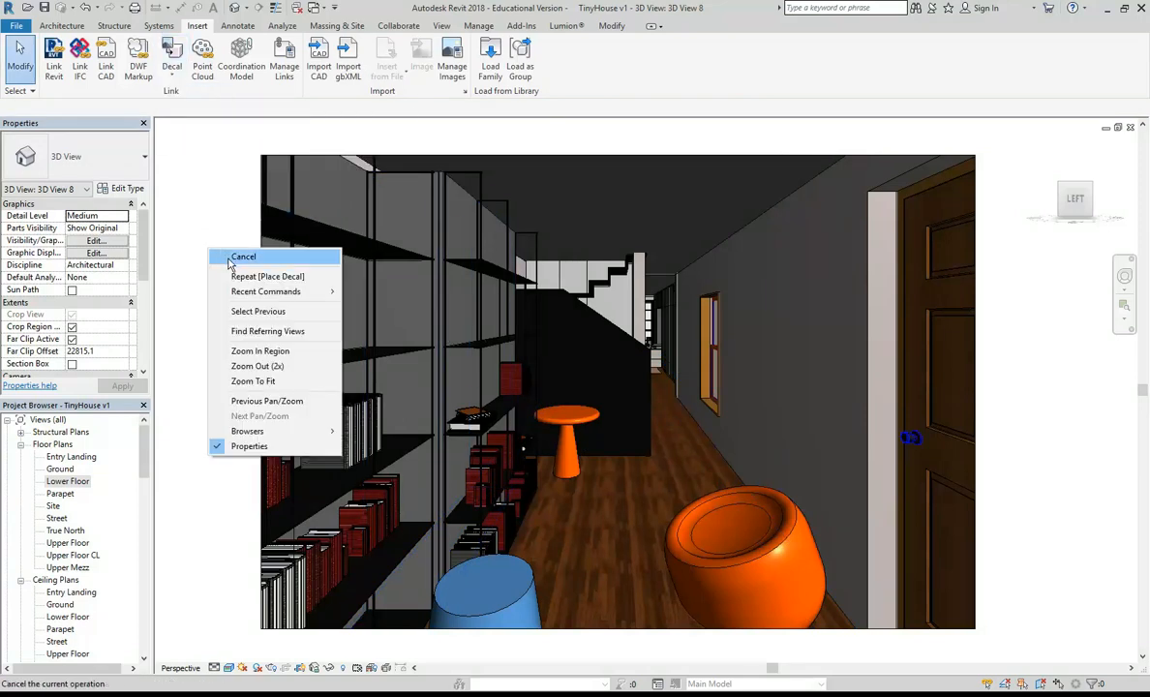
left_click(226, 259)
Step: Create a new blank project for comparison with the TinyHouse project
left_click(13, 32)
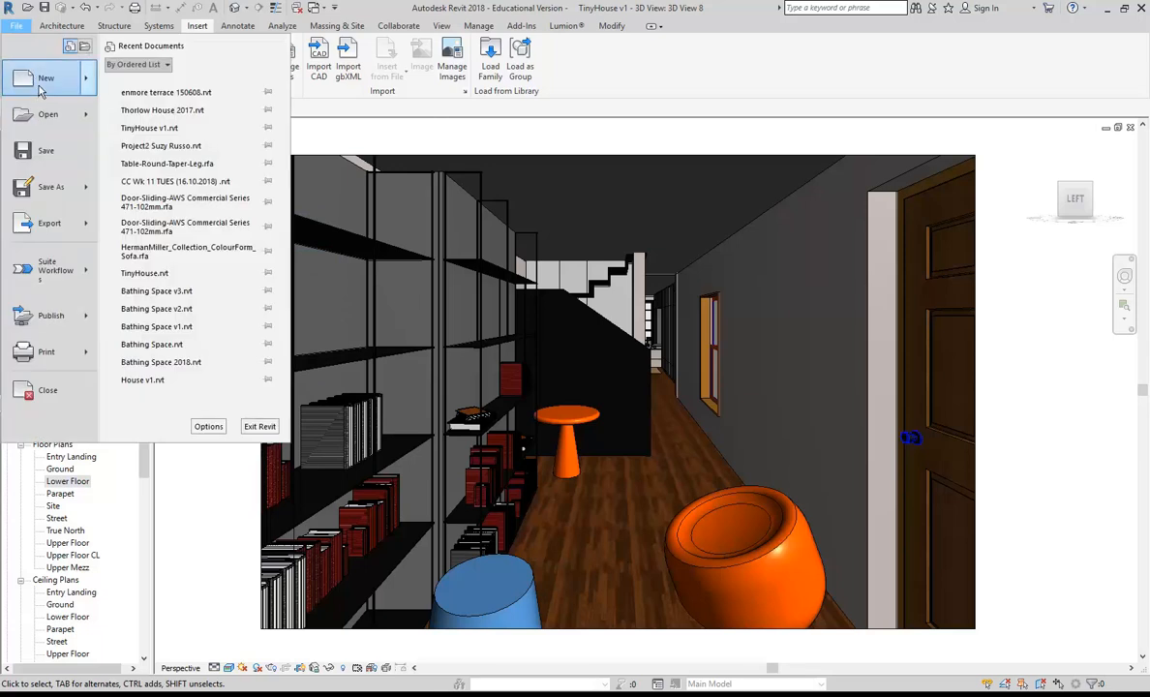
left_click(39, 82)
left_click(522, 324)
left_click(499, 344)
left_click(539, 400)
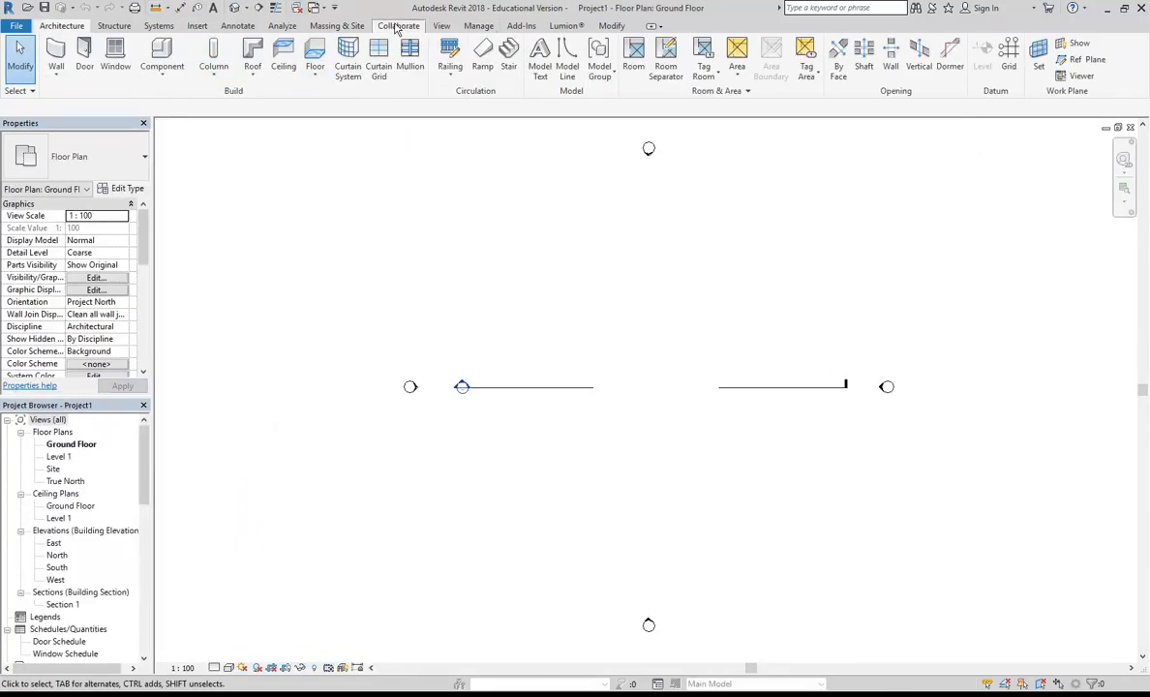
Step: Examine the decal types available in the new project, close the list without changes, and return to the TinyHouse perspective view
left_click(196, 25)
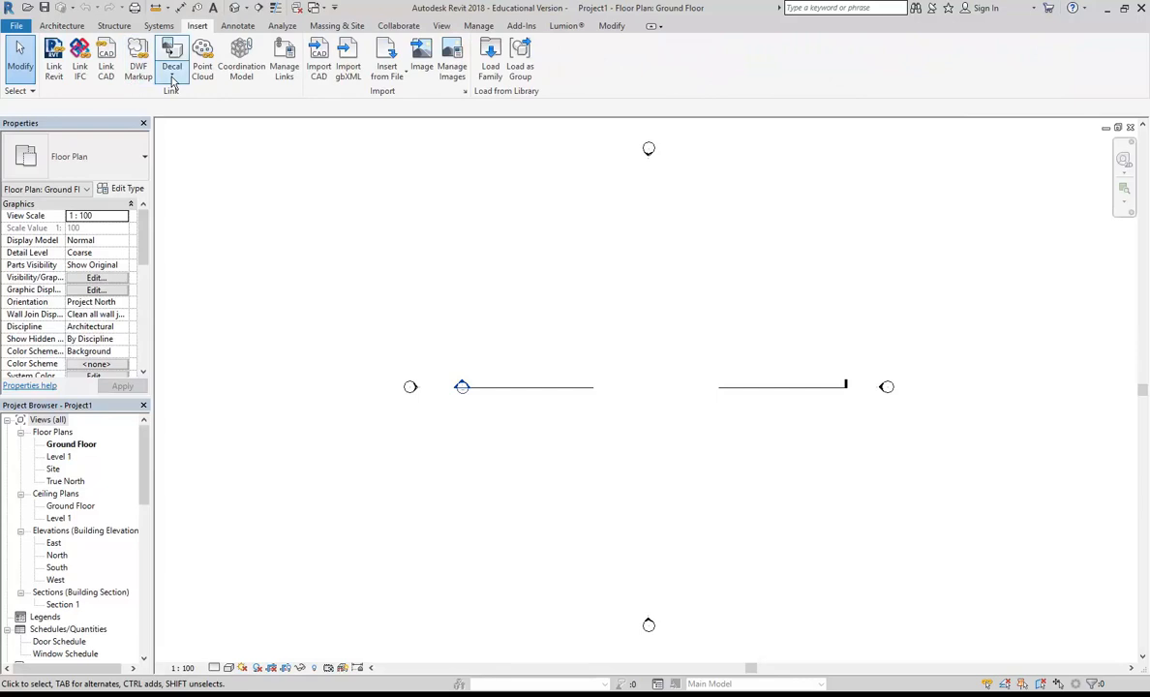
left_click(171, 73)
left_click(184, 125)
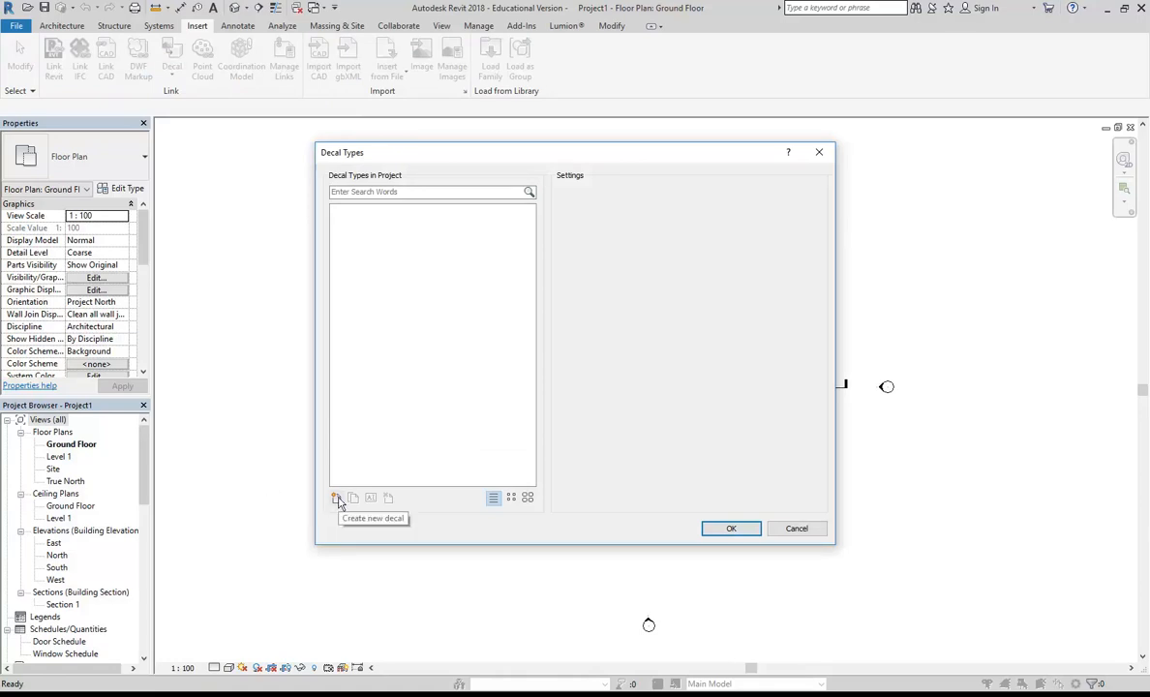
left_click(795, 528)
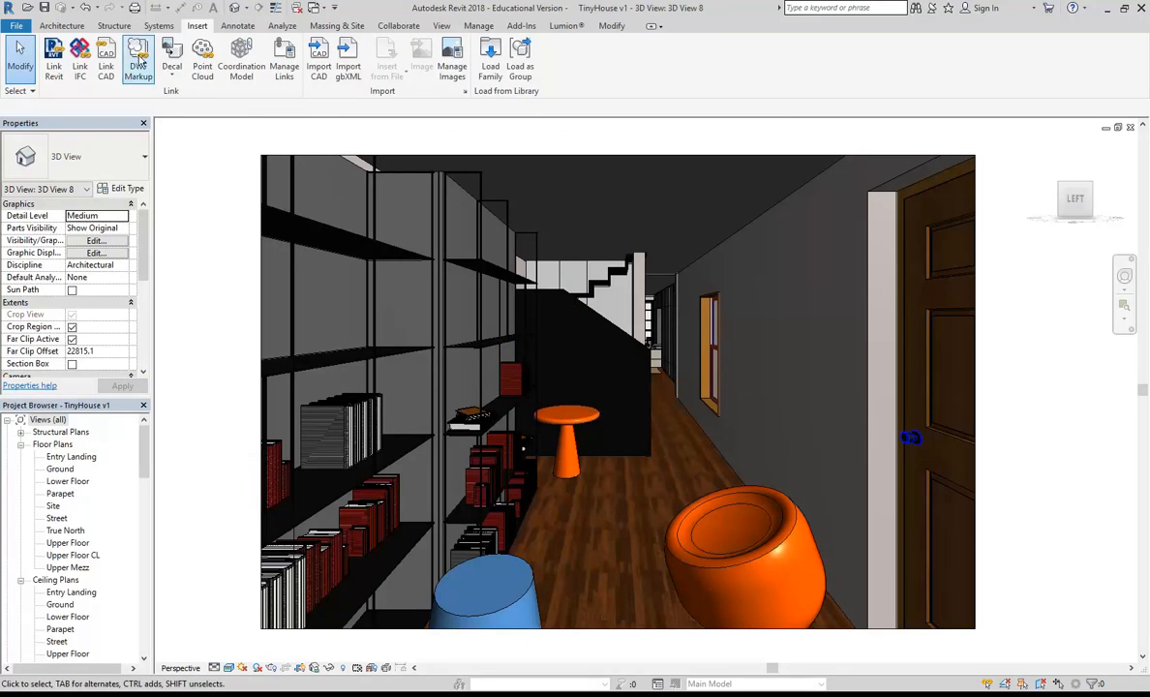
Step: Create a new decal type named rug-spare in the TinyHouse project
left_click(171, 69)
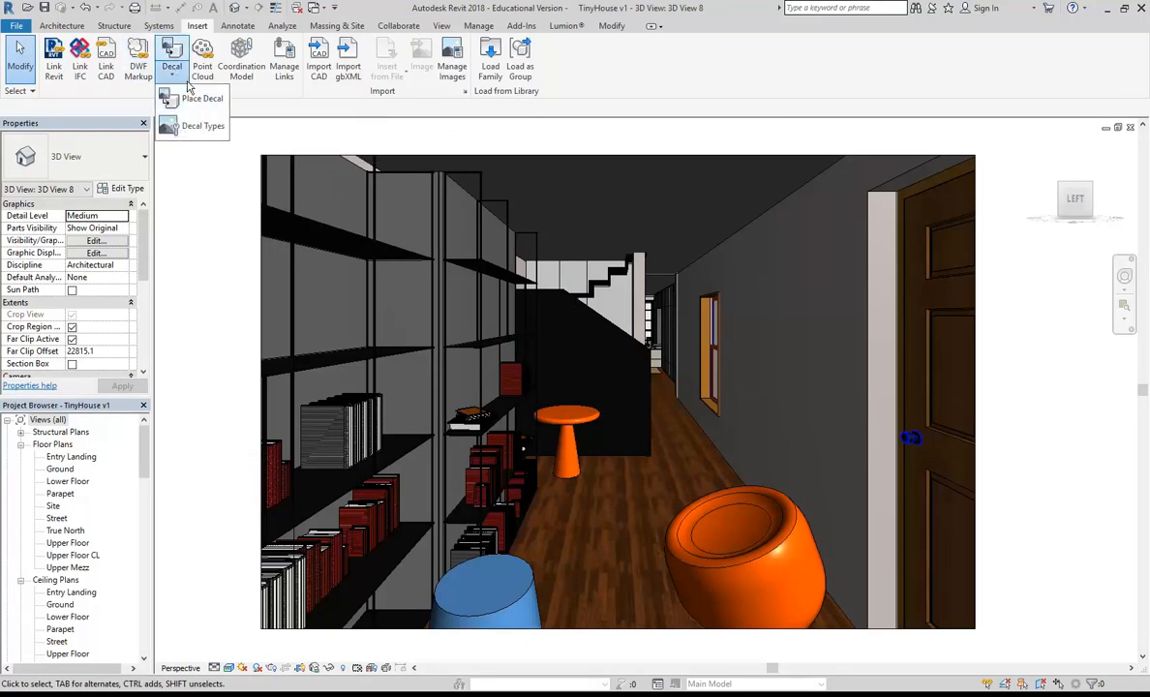
left_click(199, 126)
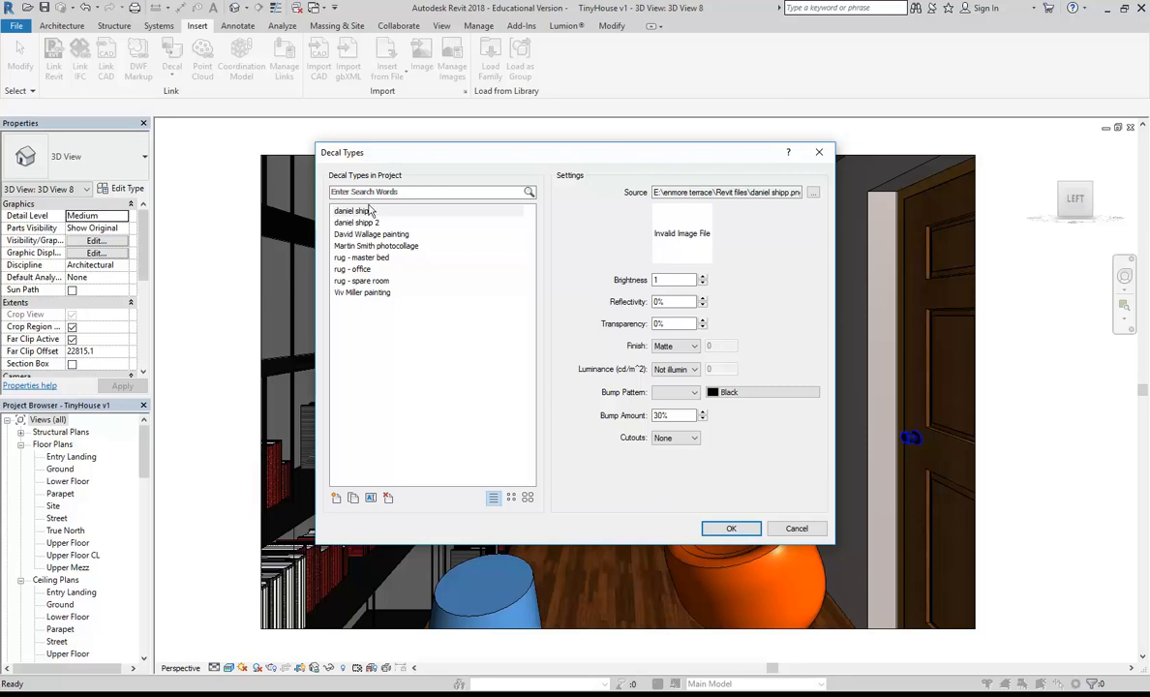
left_click(336, 497)
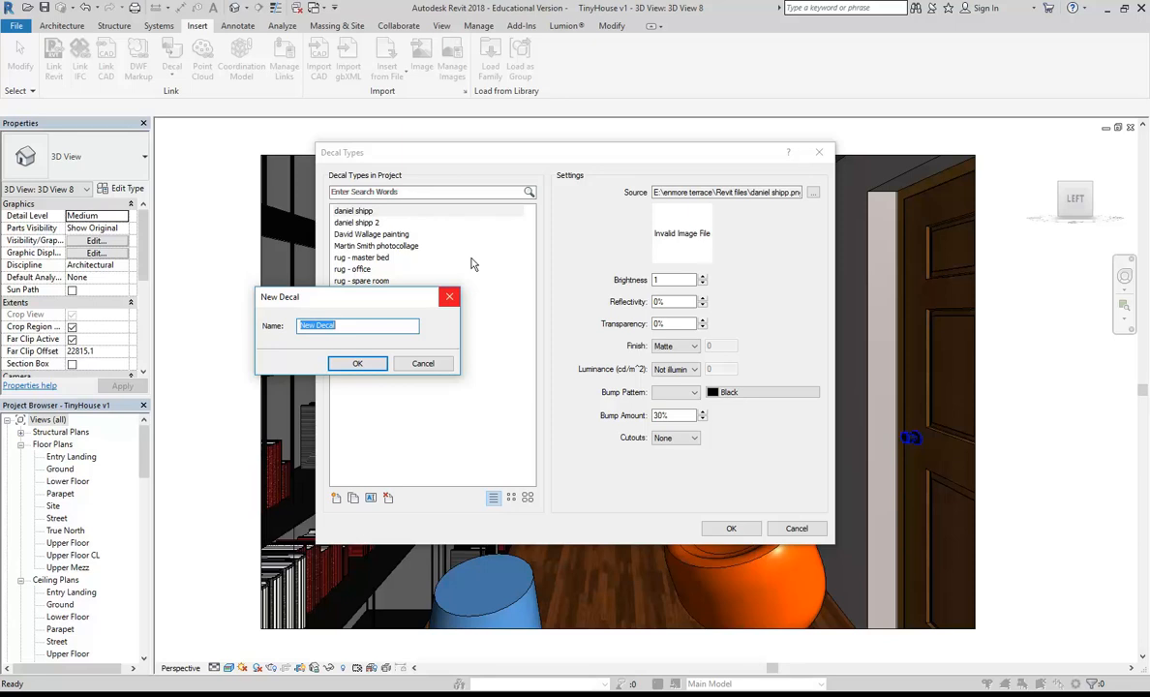
type("rug-spare")
left_click(356, 365)
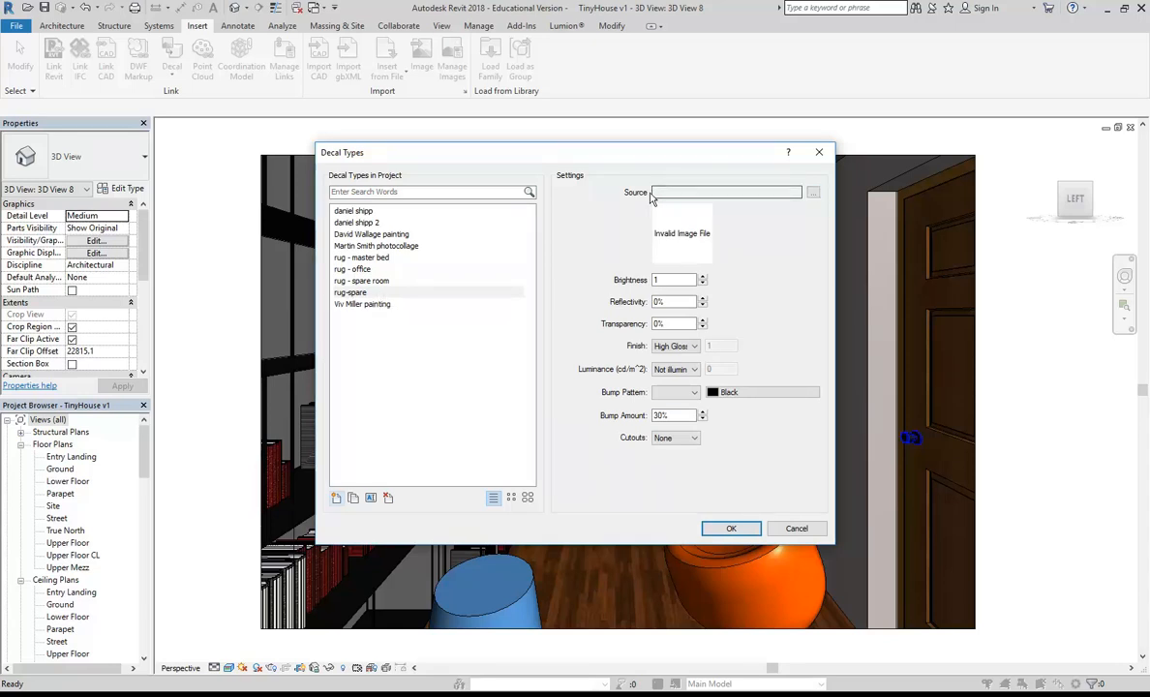
Step: Browse the Revit files folder for the rug-spare decal's source image, showing the image files as thumbnails
left_click(813, 193)
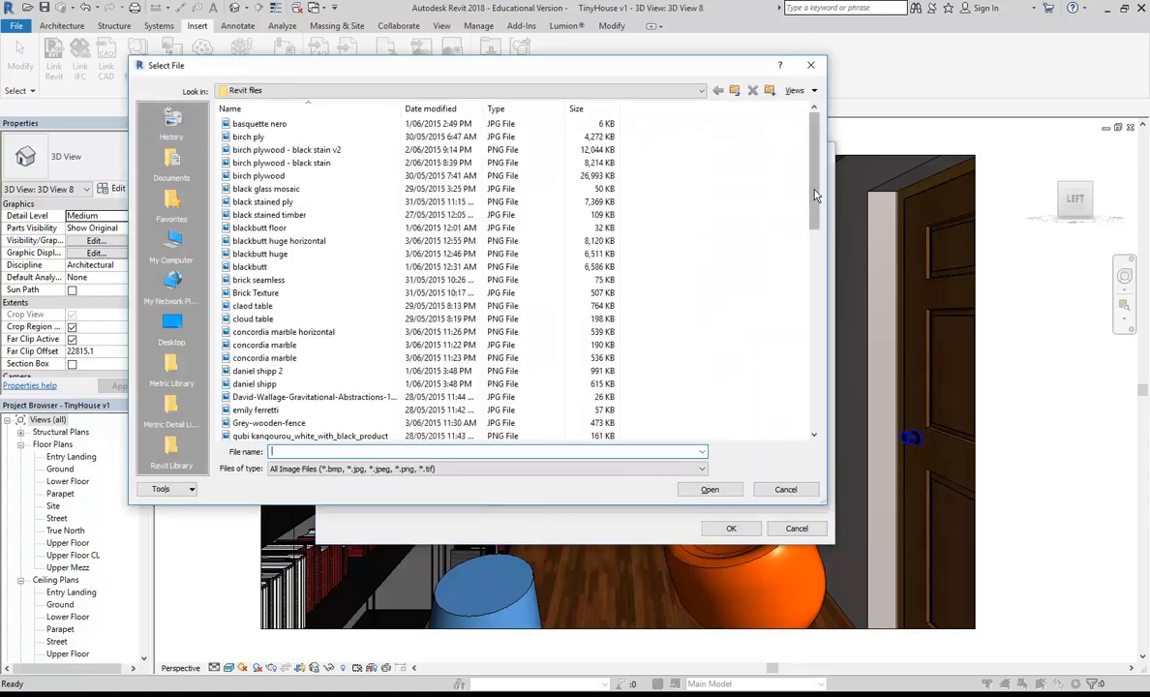
right_click(720, 149)
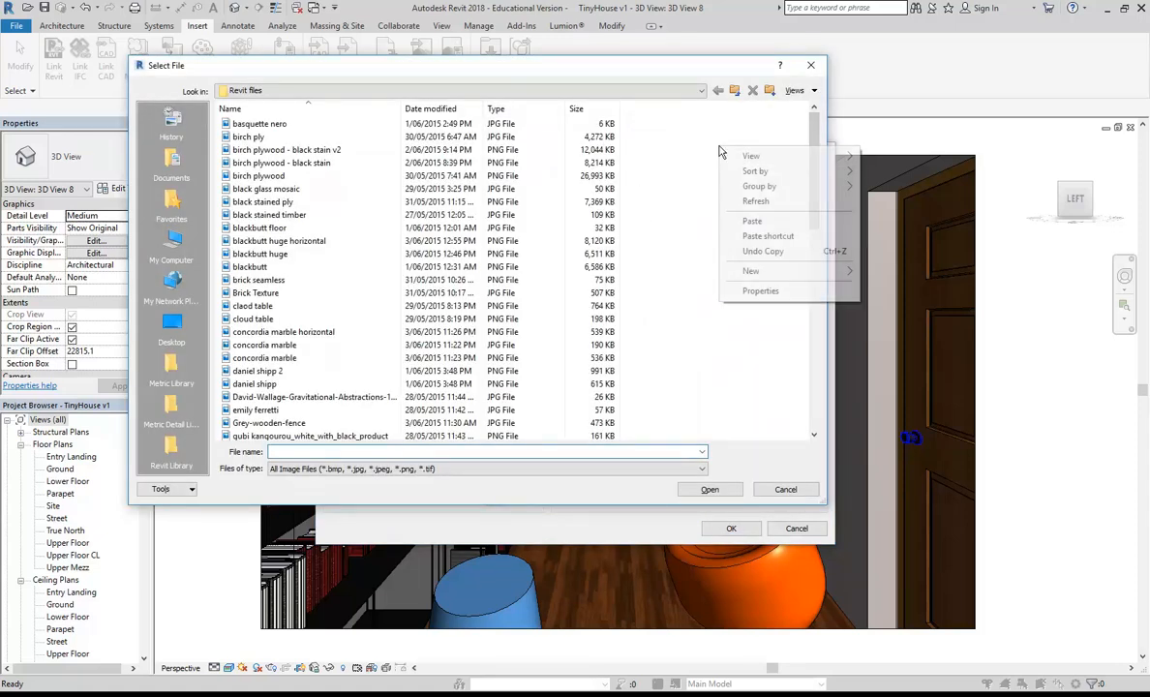
mouse_move(753, 158)
left_click(886, 178)
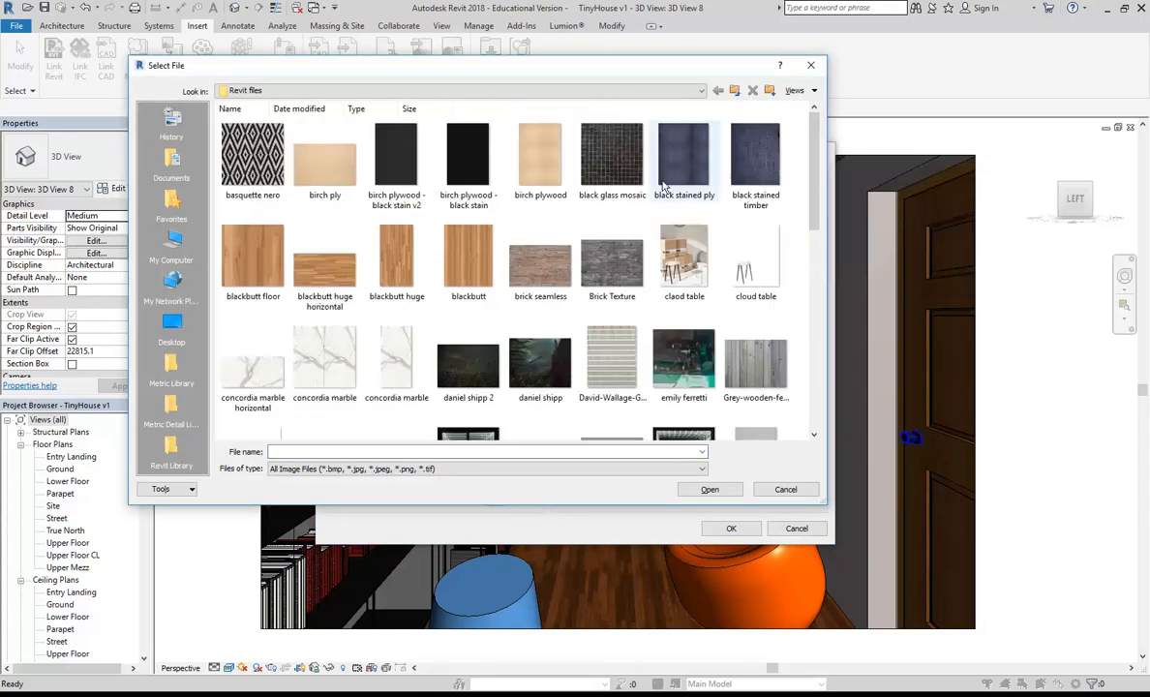
scroll(416, 244, "down", 10)
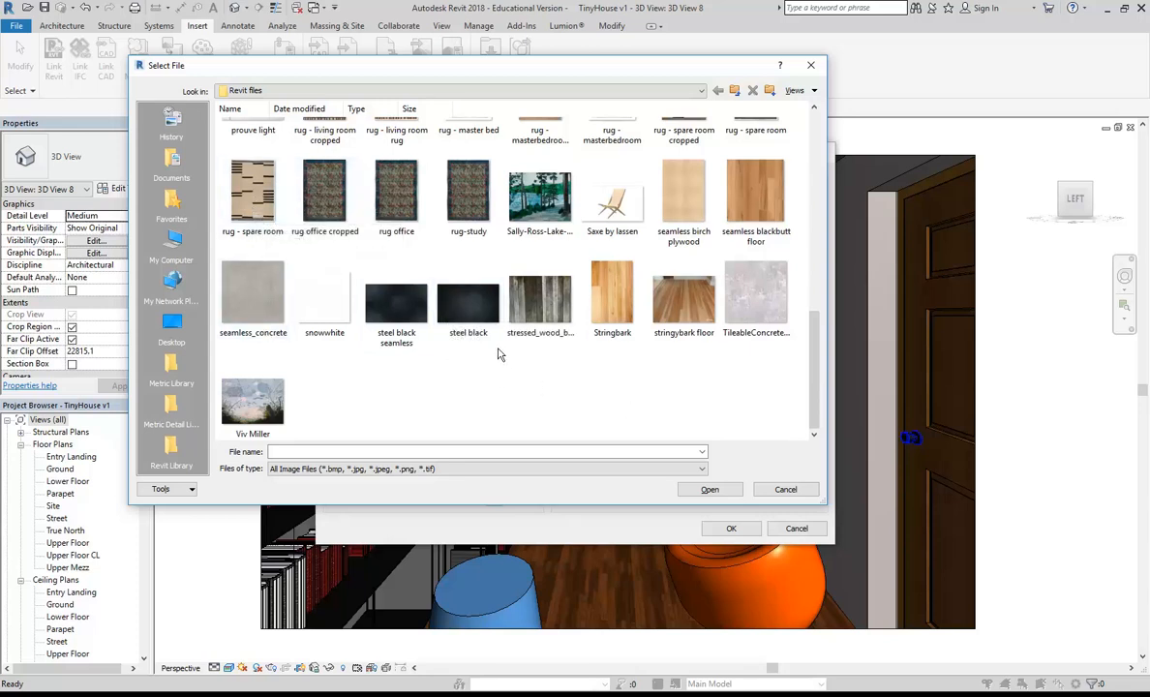
scroll(497, 354, "up", 3)
scroll(500, 215, "up", 4)
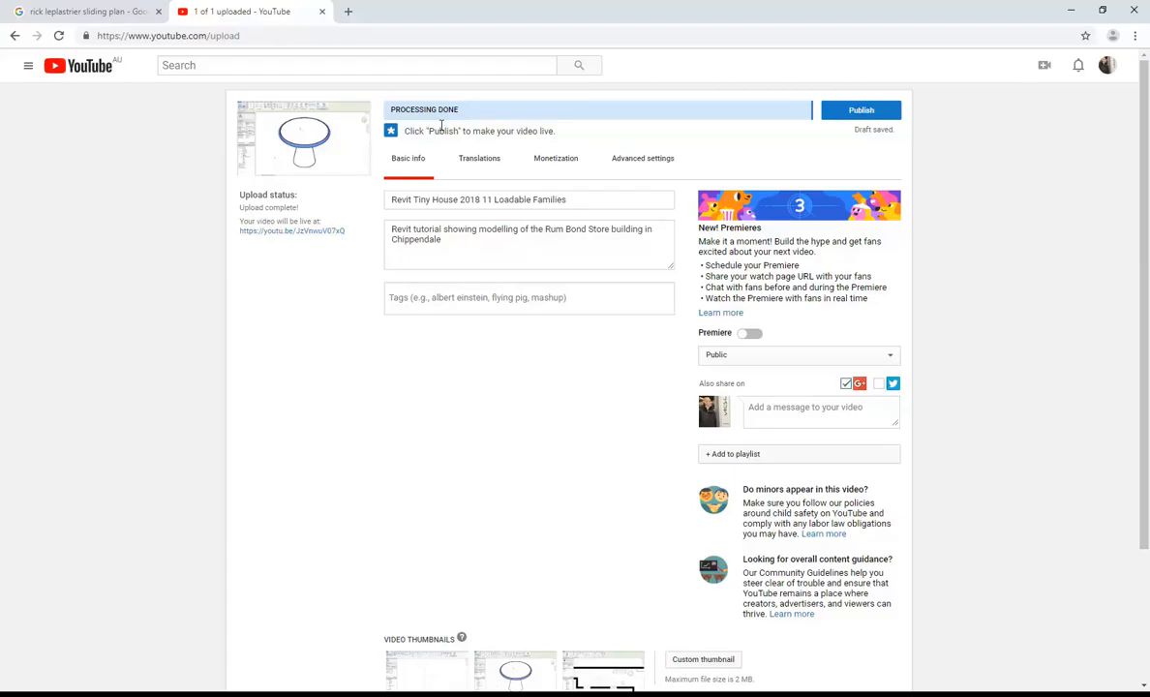
Step: Switch to Chrome and run a Google image search for "rug texture" in a new tab
left_click(348, 11)
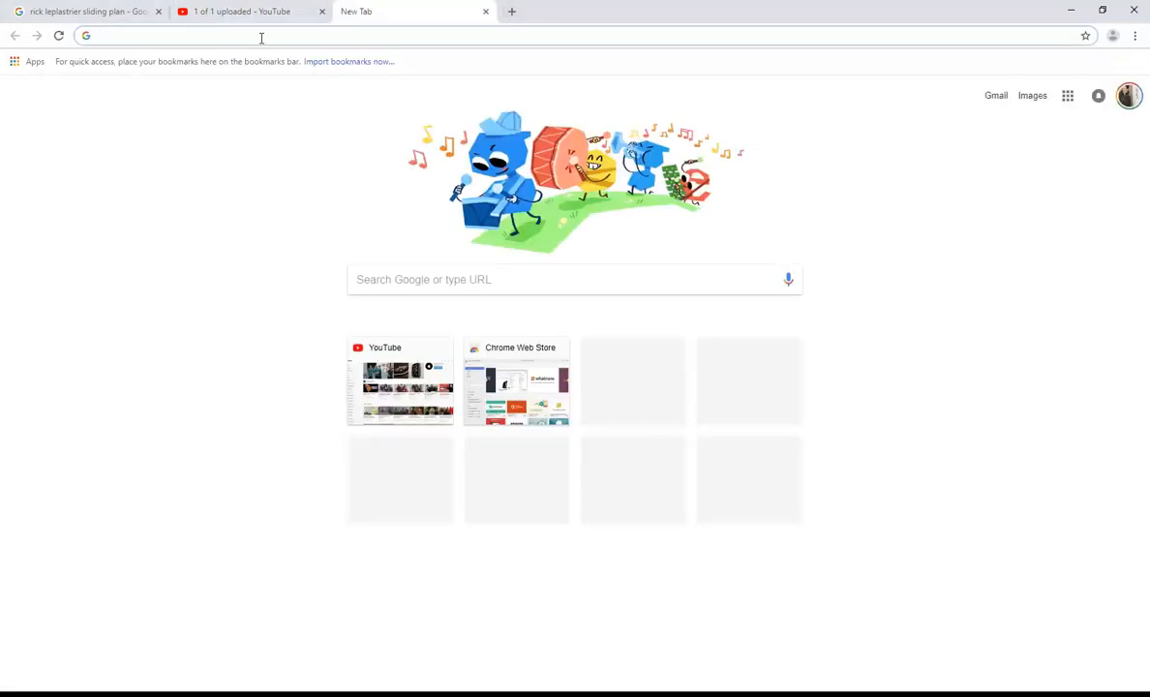
type("rug te")
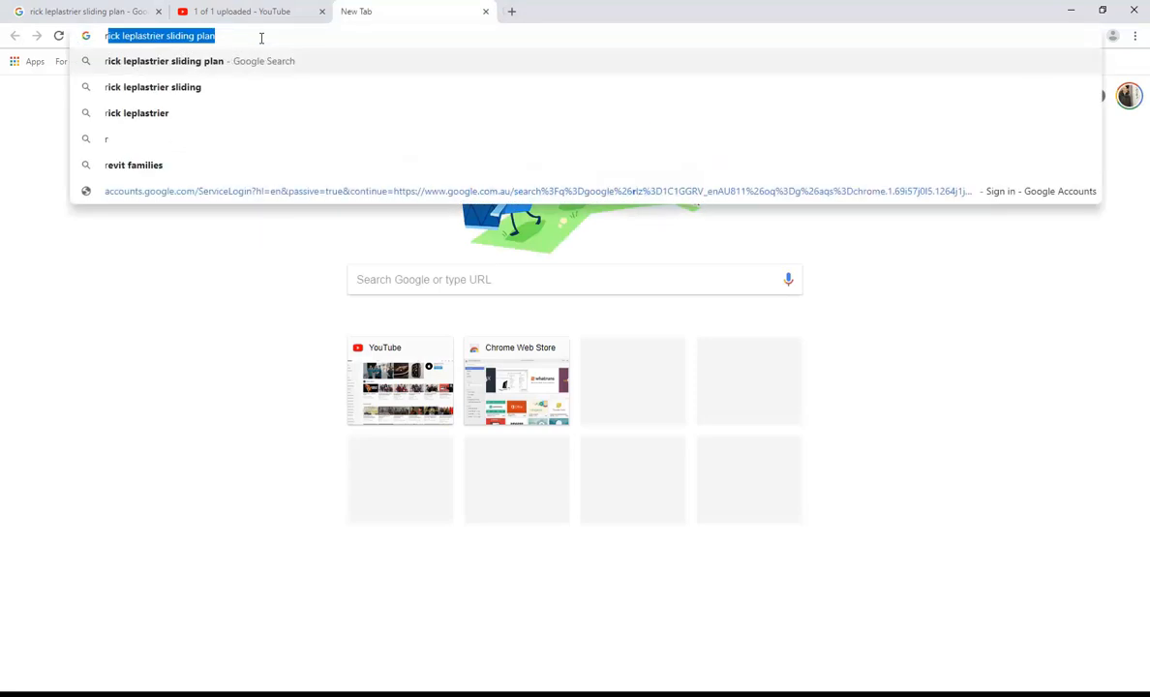
type("xture")
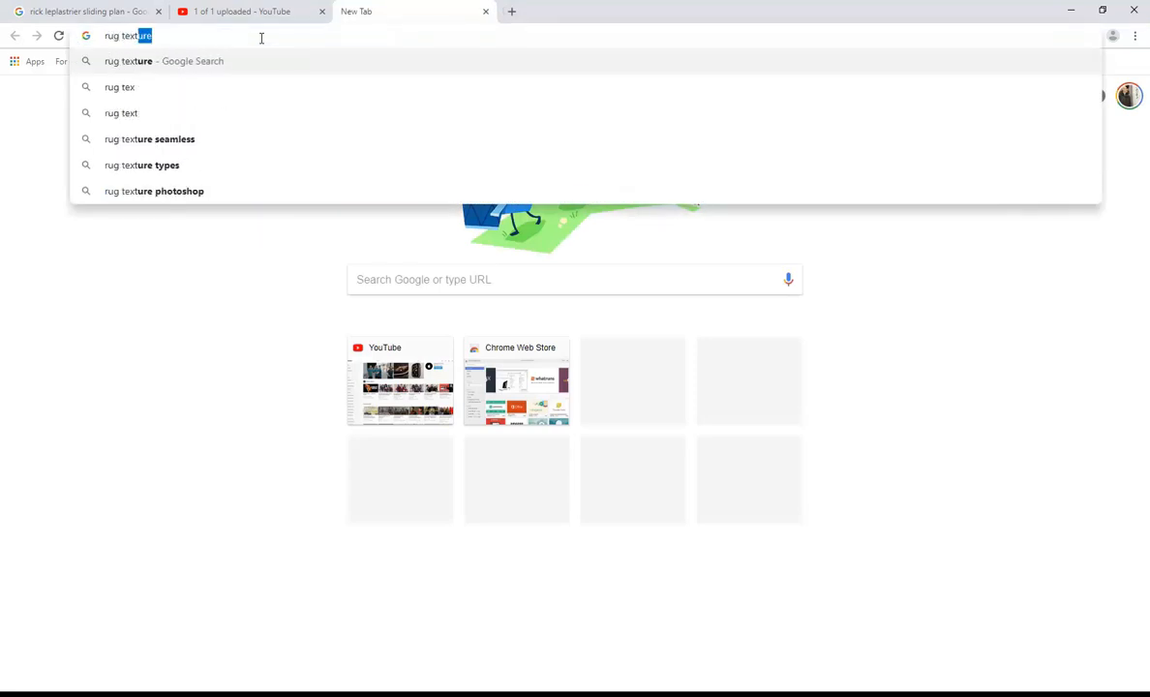
key("Return")
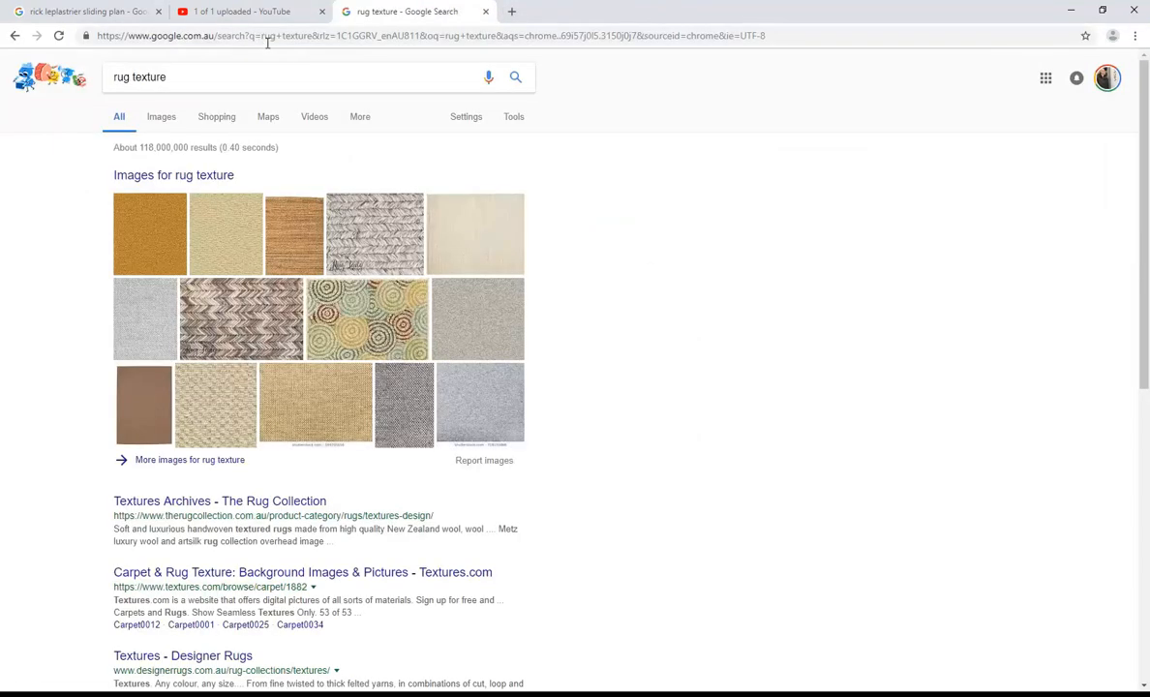
left_click(165, 117)
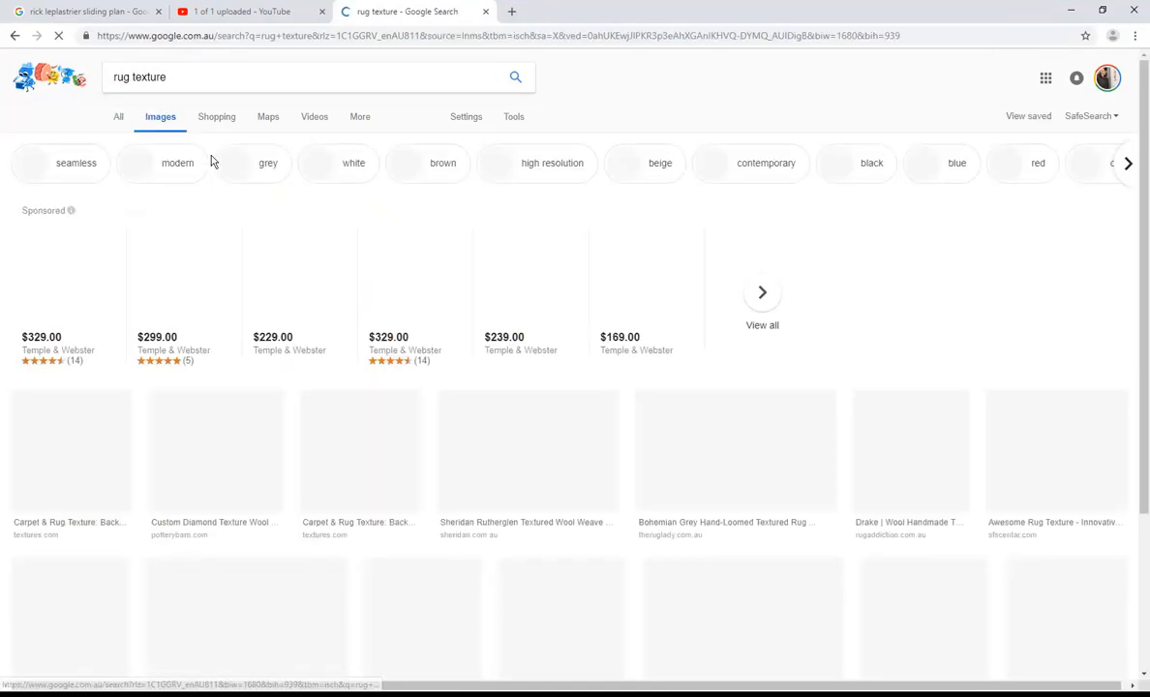
Step: Find the multicoloured patchwork rug texture from chengrenxiaoshuo.info in the image results and save the image
scroll(455, 377, "down", 5)
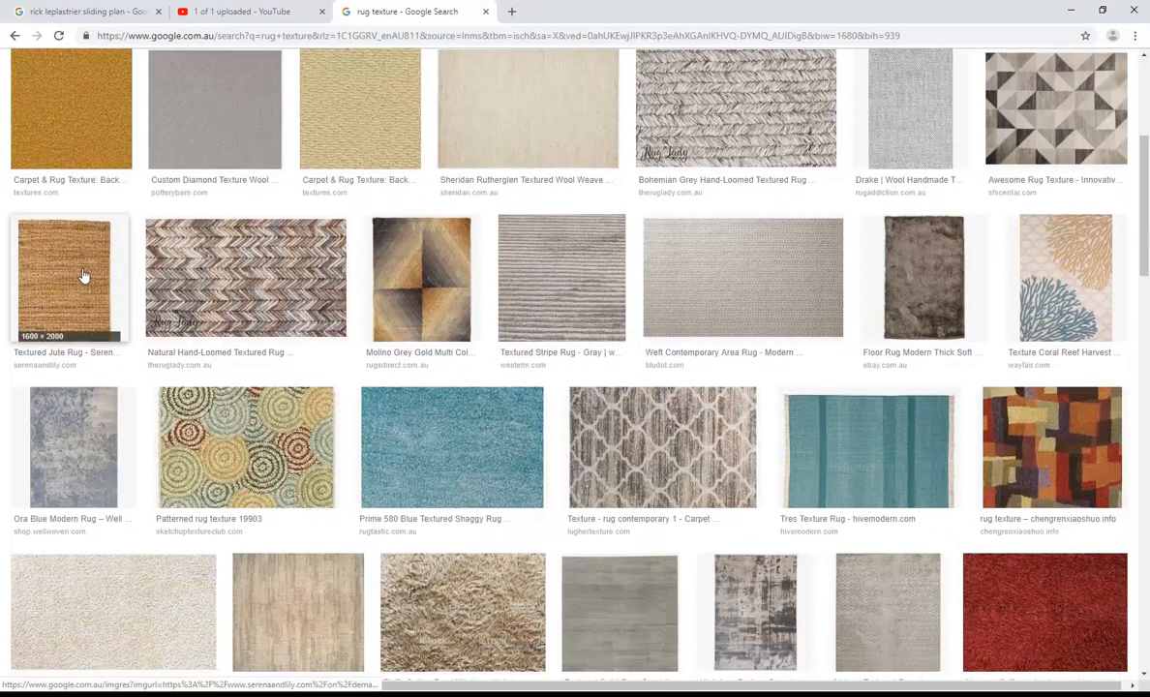
scroll(409, 503, "down", 3)
scroll(454, 474, "down", 2)
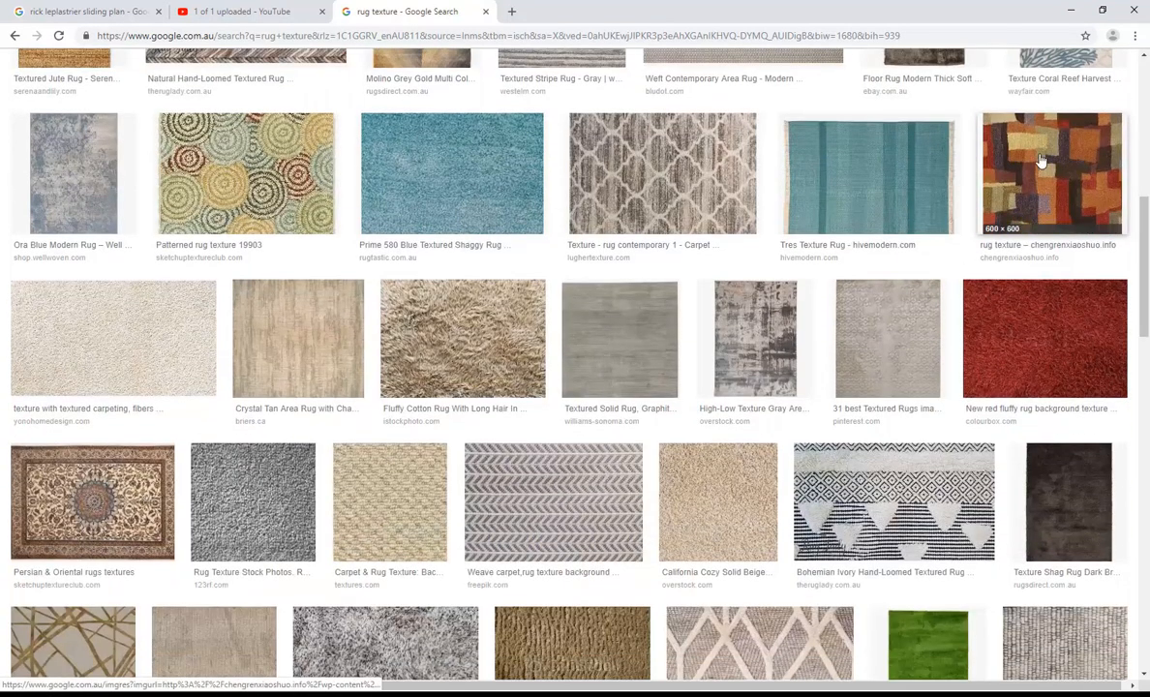
left_click(1017, 217)
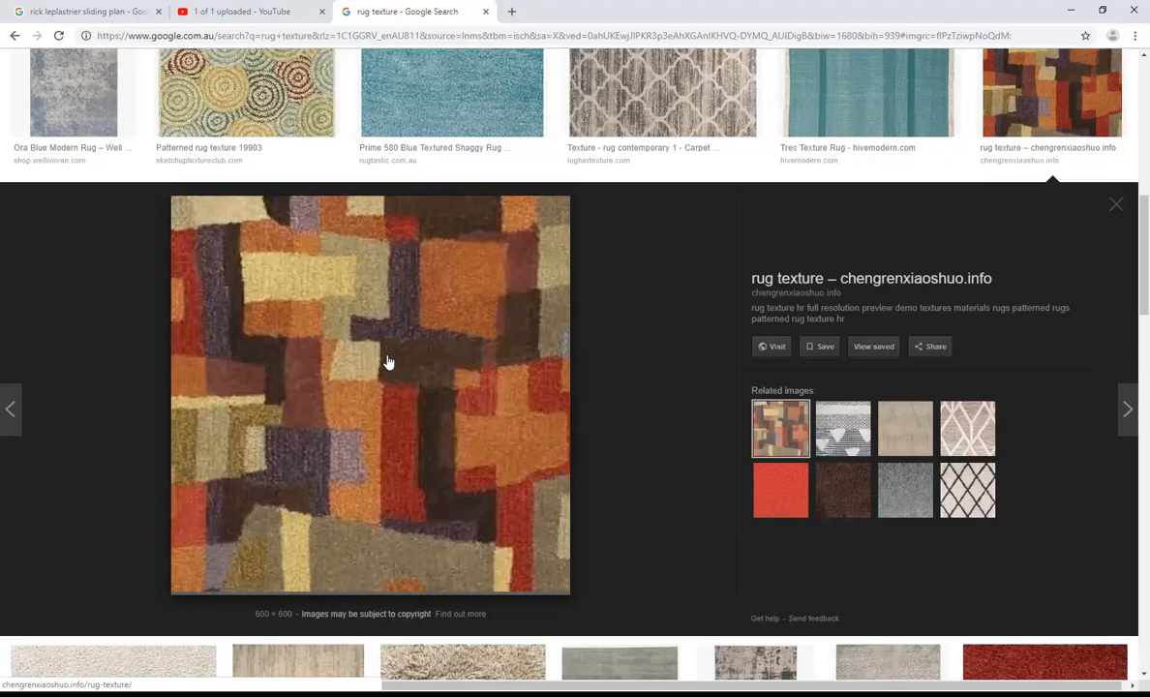
right_click(373, 363)
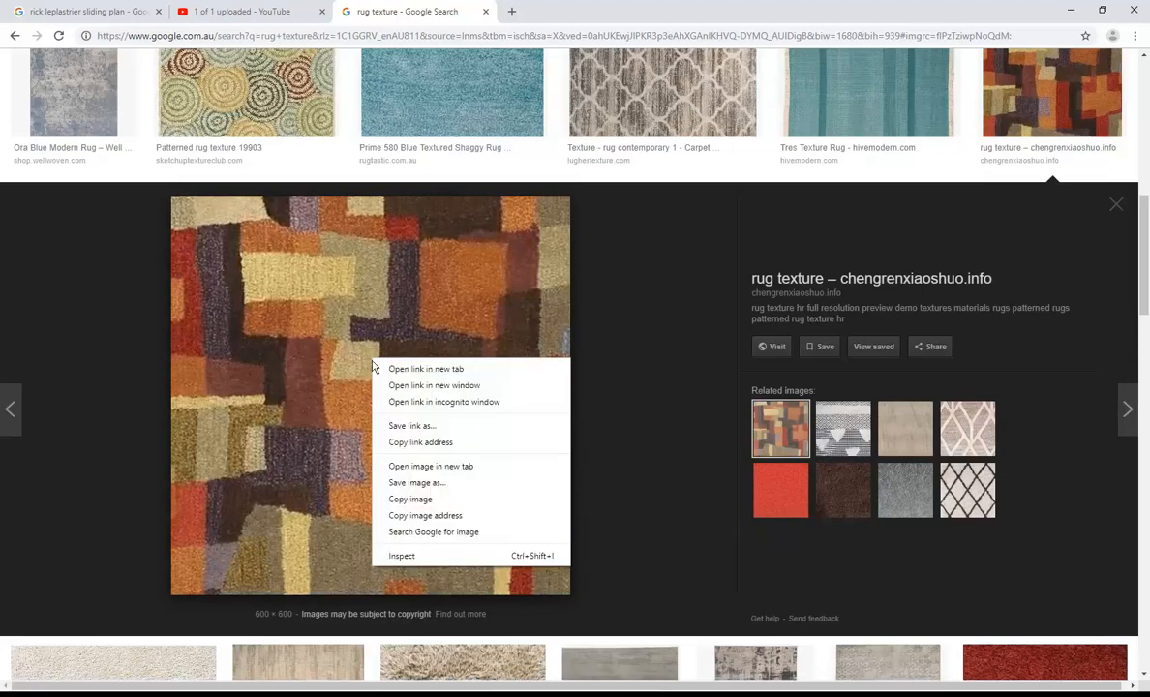
left_click(444, 484)
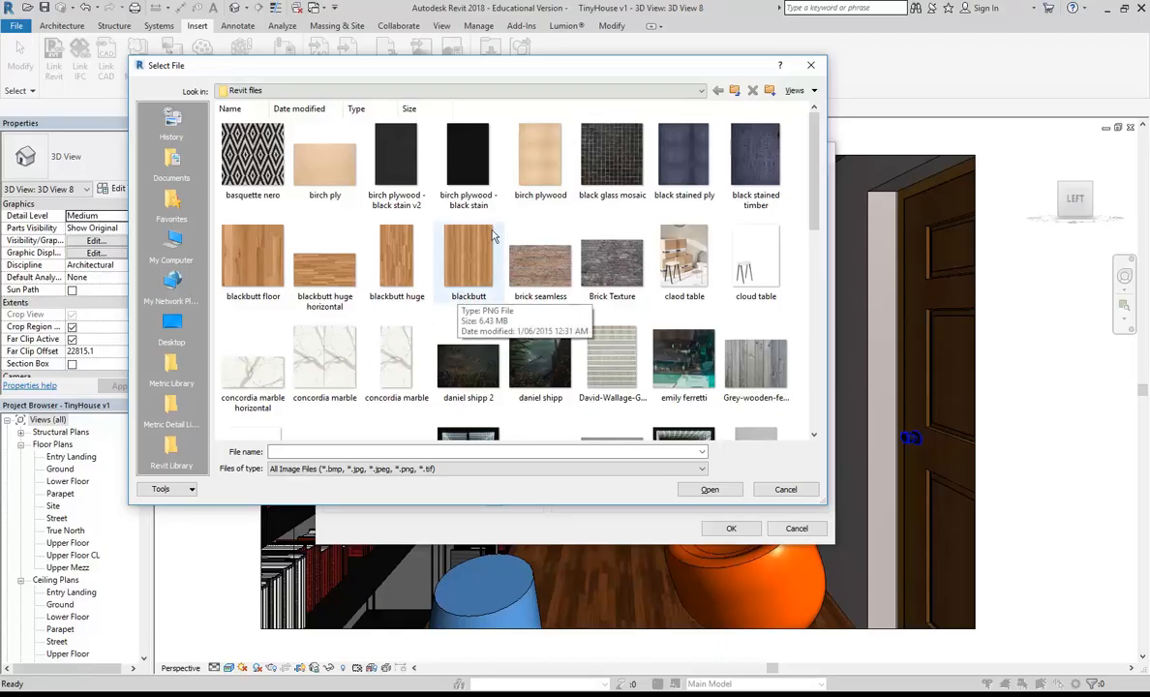
Step: Look through the rug images in Revit files and in the rugs folder of Material Images under EDU_DC_InteriorDesign on StudentResources (P:)
scroll(494, 235, "down", 5)
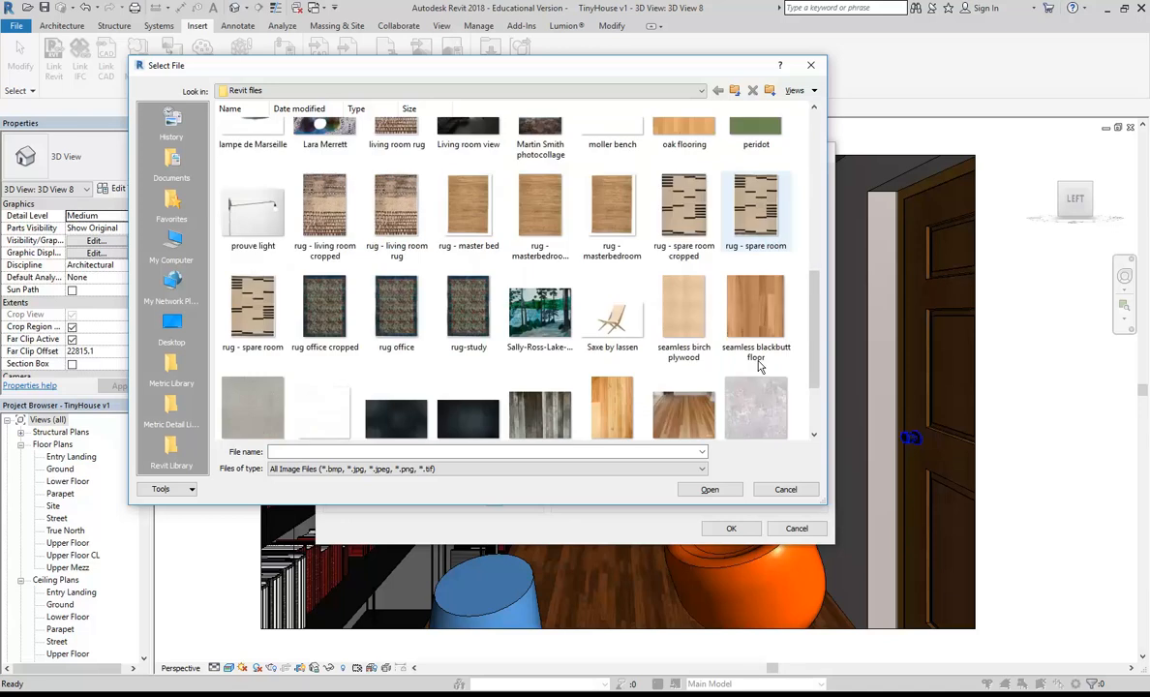
left_click(682, 213)
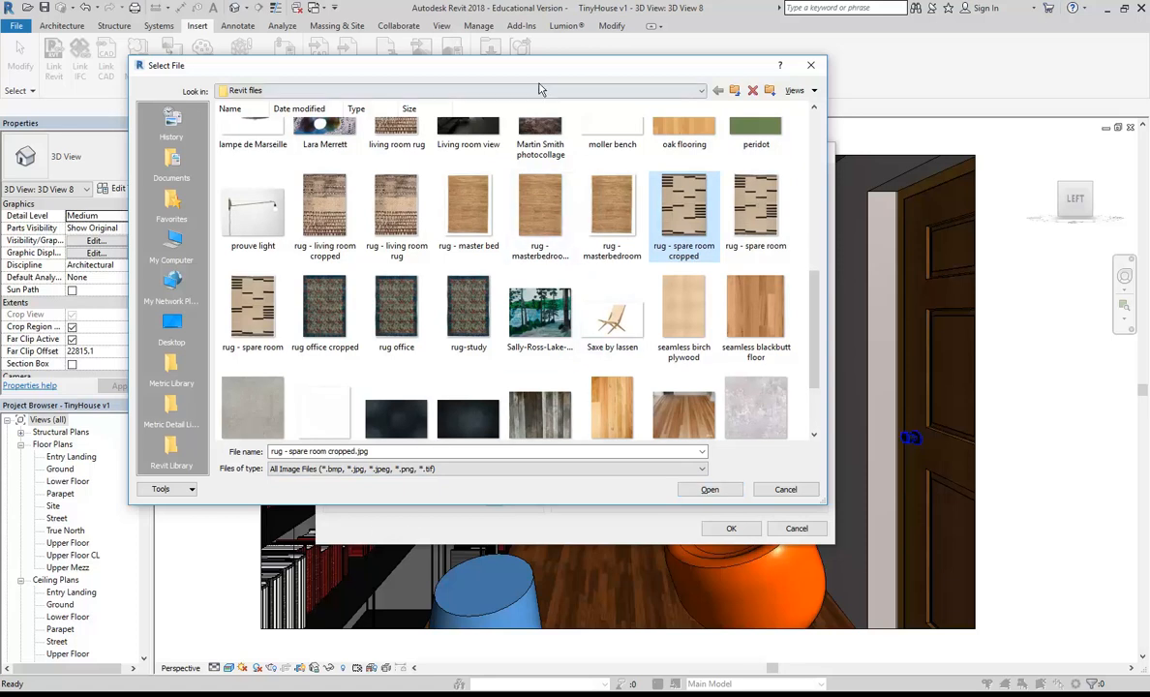
left_click(561, 93)
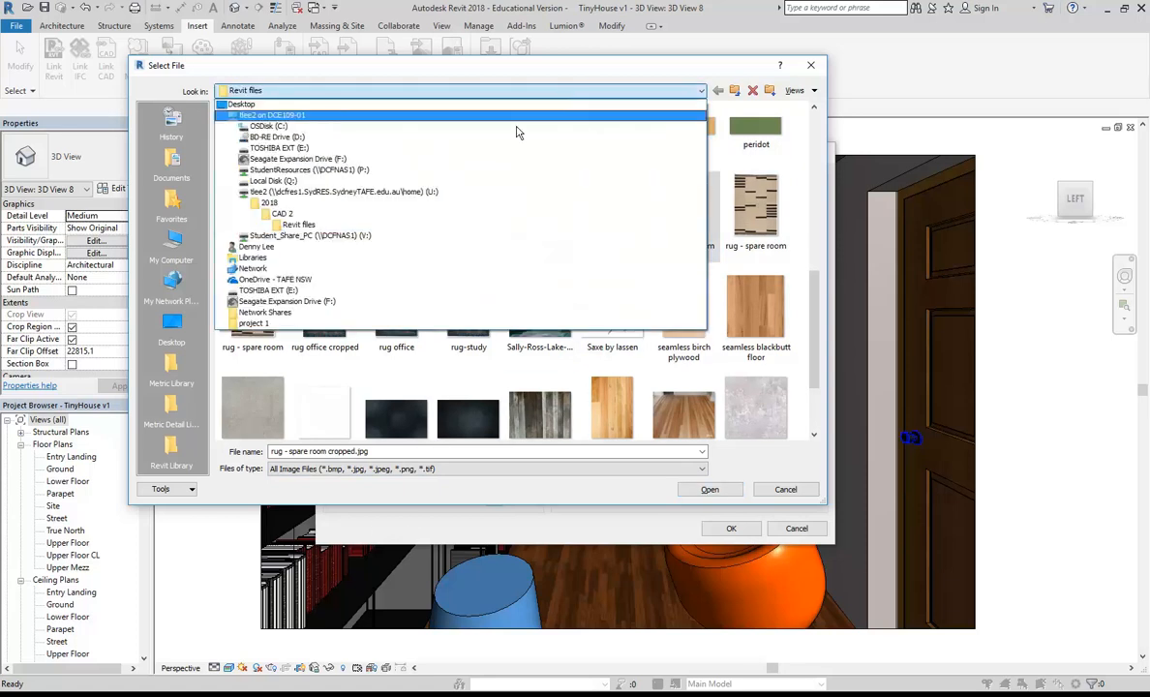
left_click(320, 152)
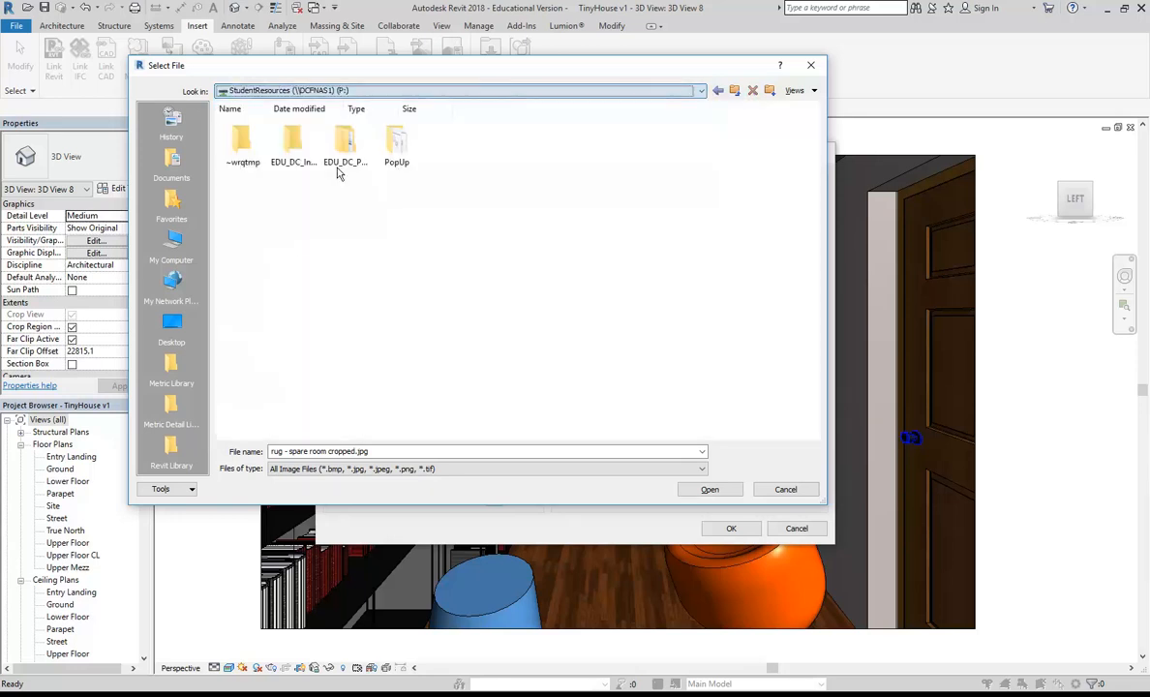
double_click(279, 143)
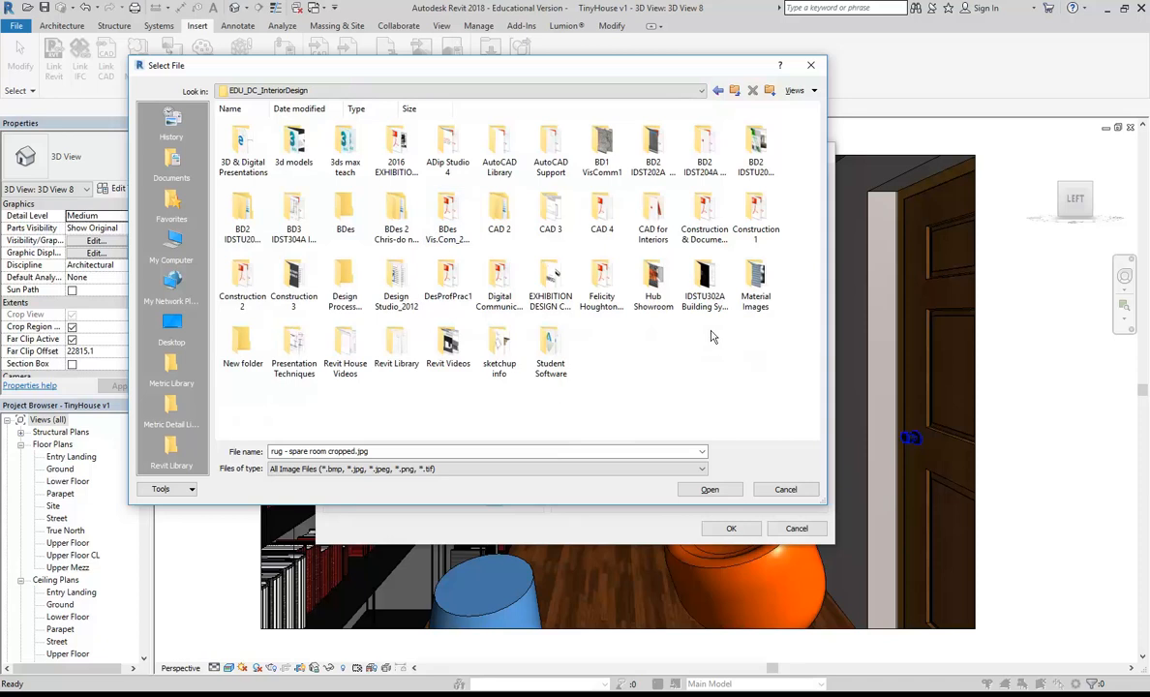
double_click(757, 279)
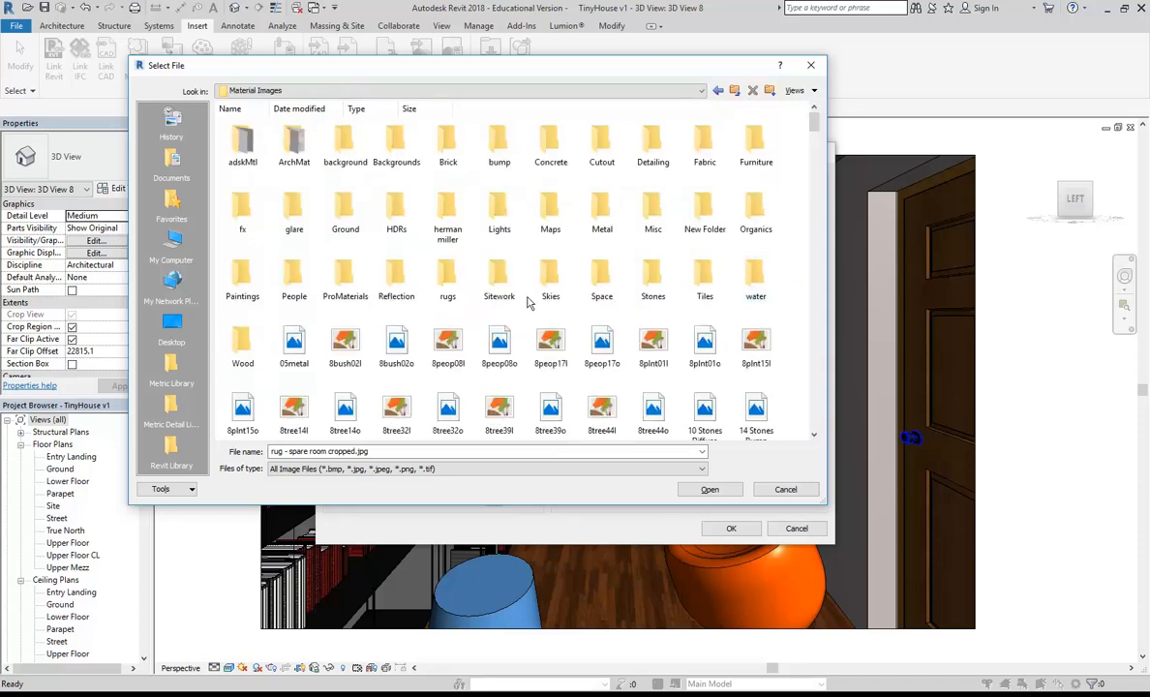
double_click(443, 282)
right_click(416, 219)
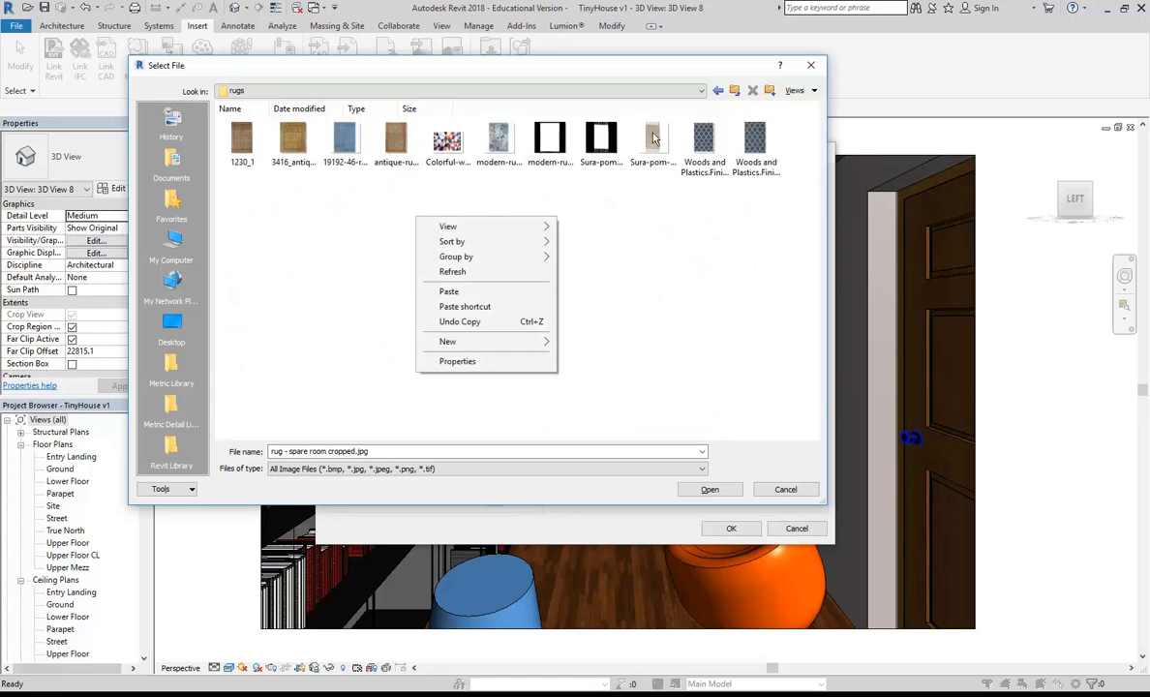
left_click(700, 262)
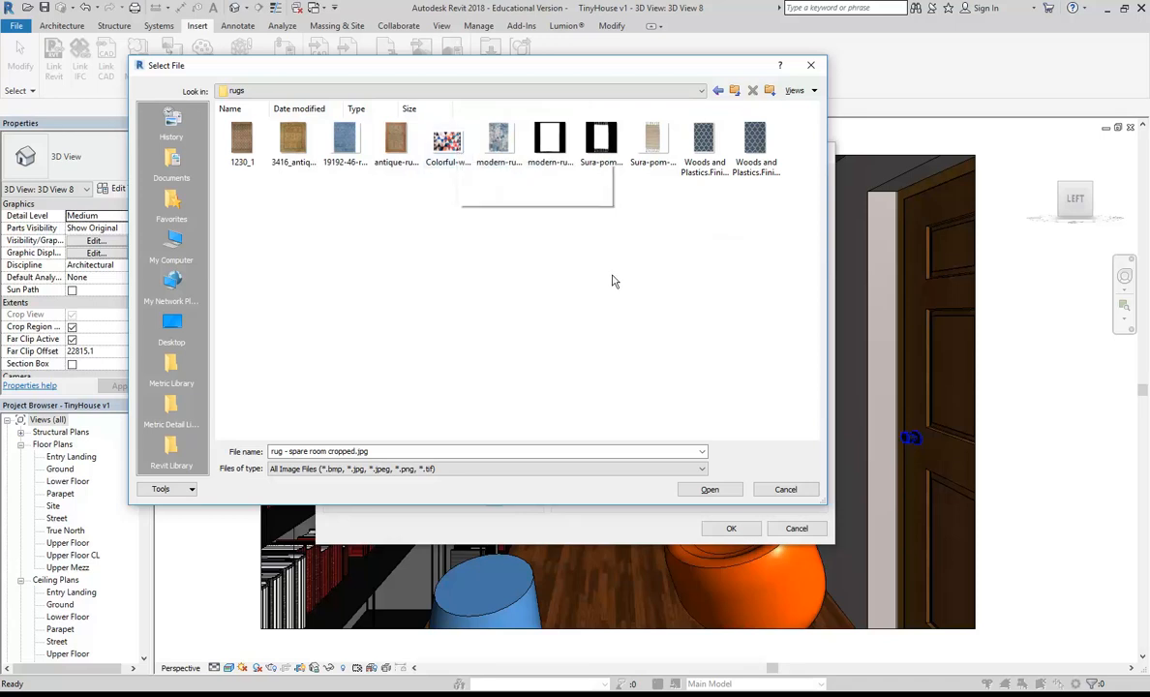
Step: Assign rug - spare room cropped.jpg from the Revit files folder as the rug-spare decal's source and accept the decal type
left_click(717, 90)
left_click(717, 90)
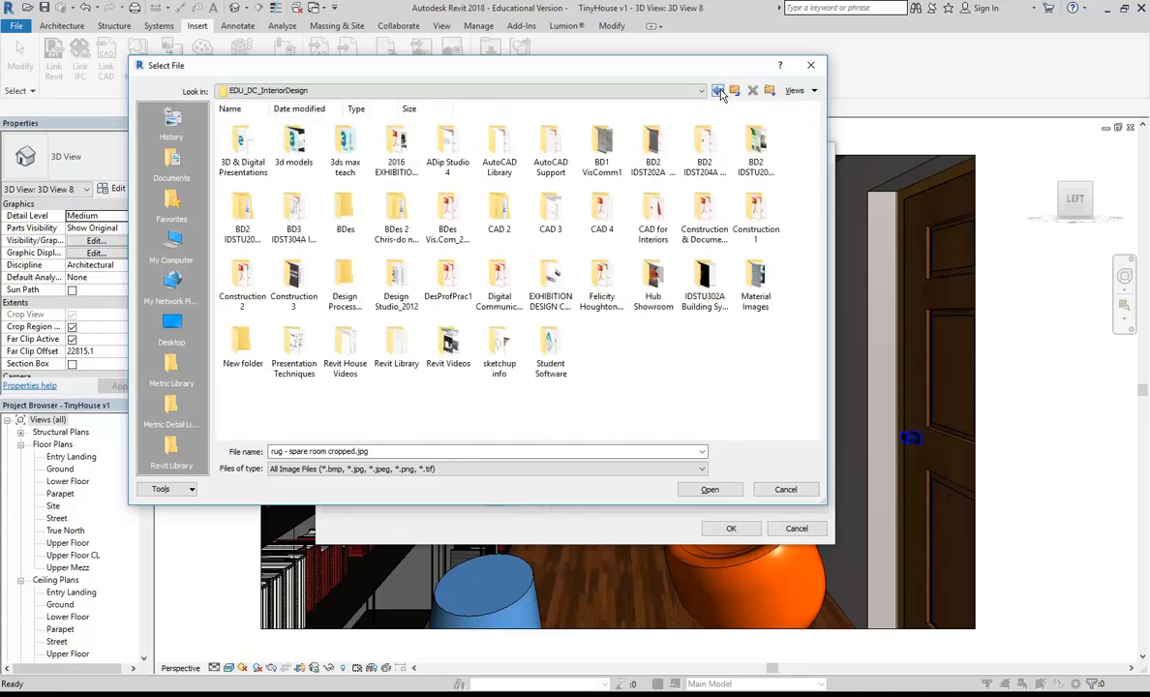
left_click(717, 90)
left_click(717, 90)
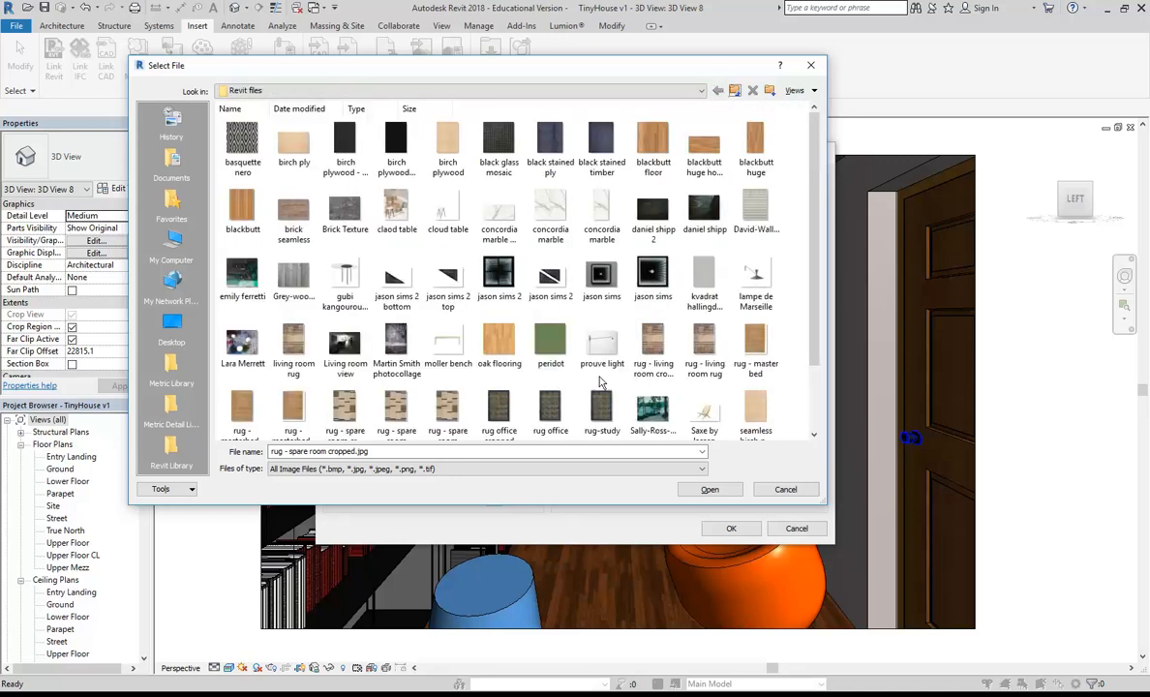
double_click(336, 411)
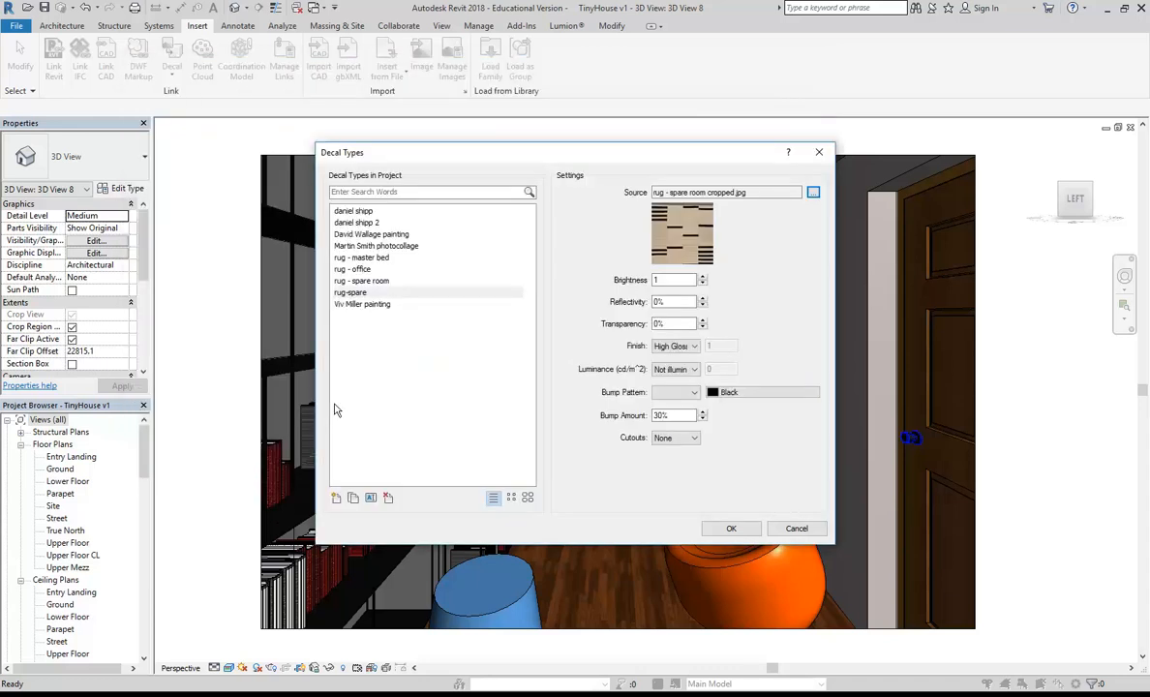
left_click(731, 530)
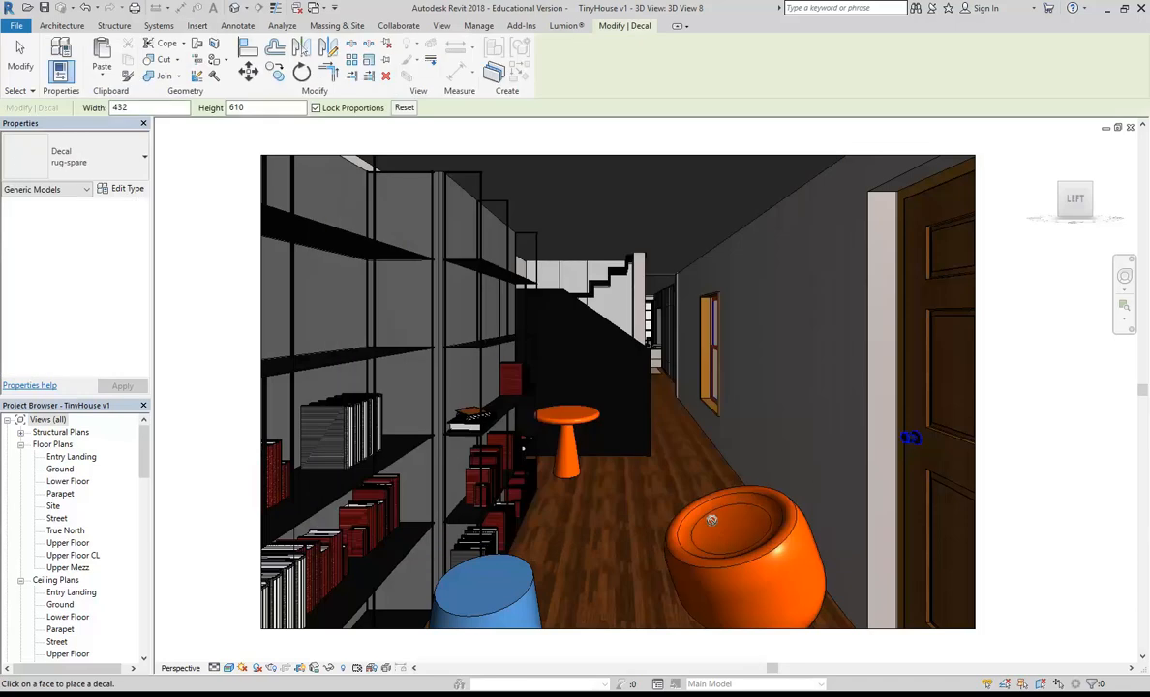
Step: Place one rug-spare decal on the timber floor between the blue and orange stools and end the placement
left_click(589, 561)
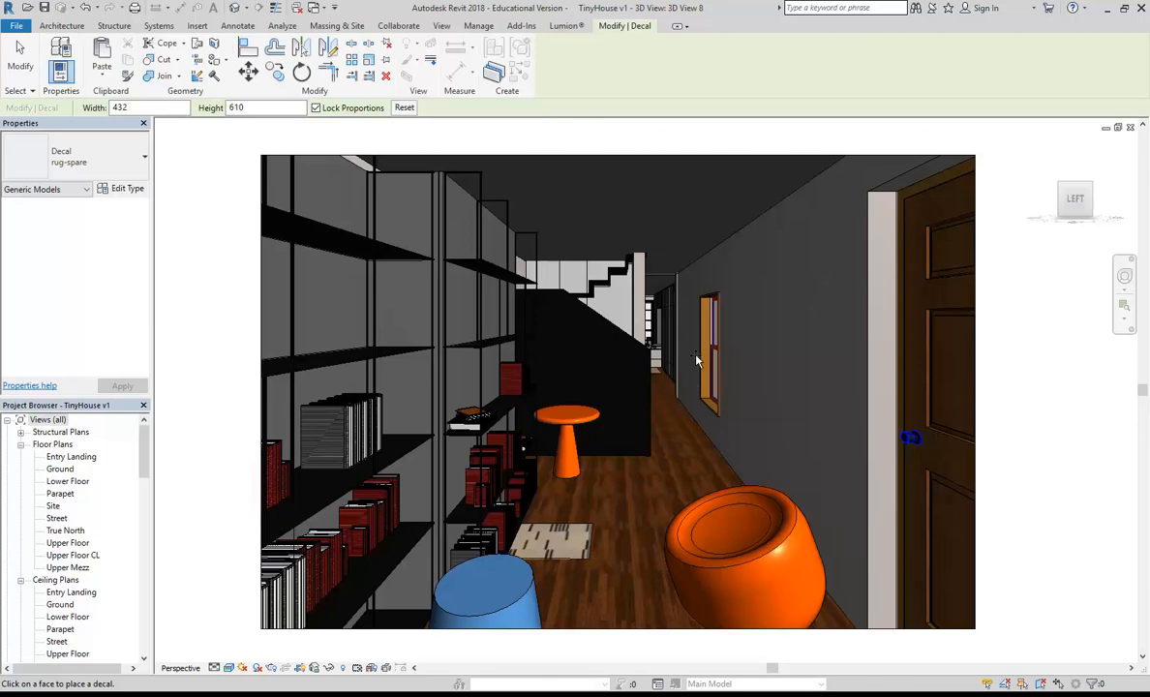
right_click(645, 329)
left_click(664, 342)
right_click(816, 455)
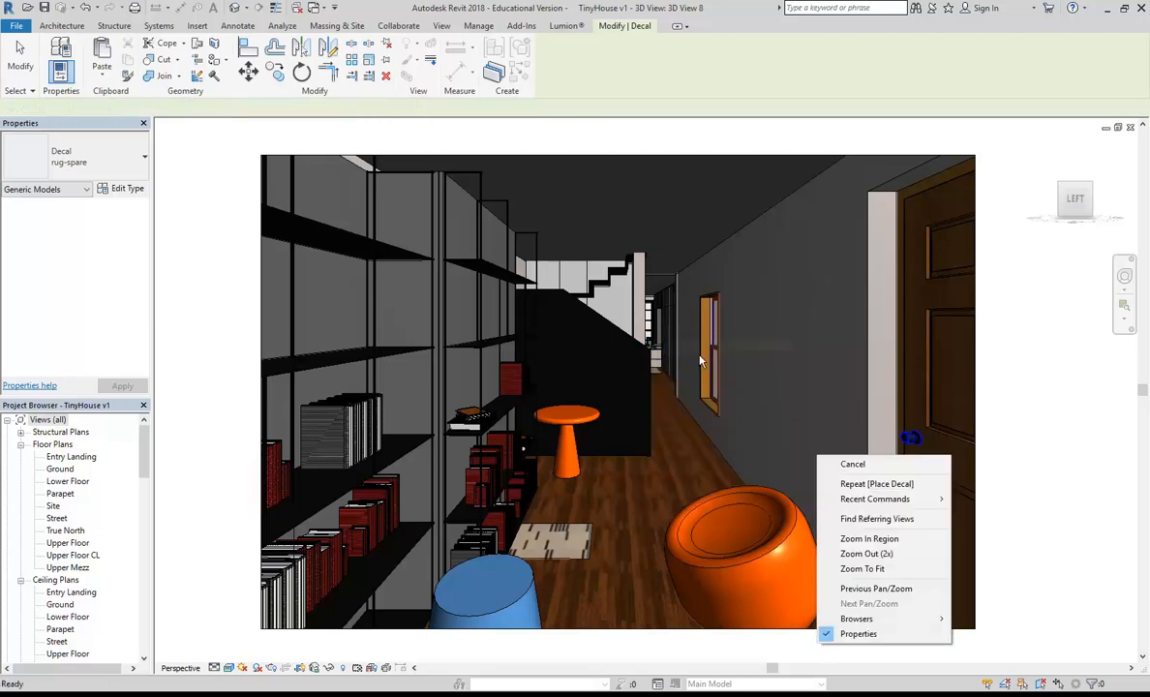
left_click(850, 465)
Step: Move the rug decal towards the orange table and enlarge it proportionally to about 959 by 1353 mm
left_click(582, 559)
left_click_drag(551, 541, 577, 512)
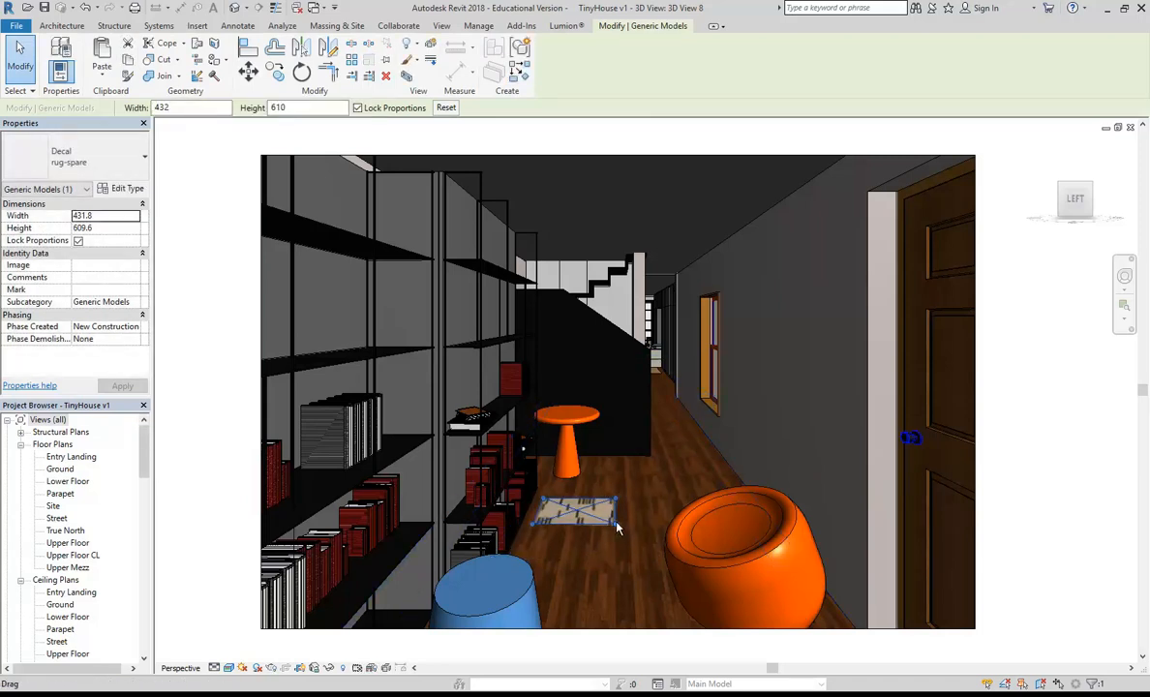
left_click_drag(616, 528, 742, 569)
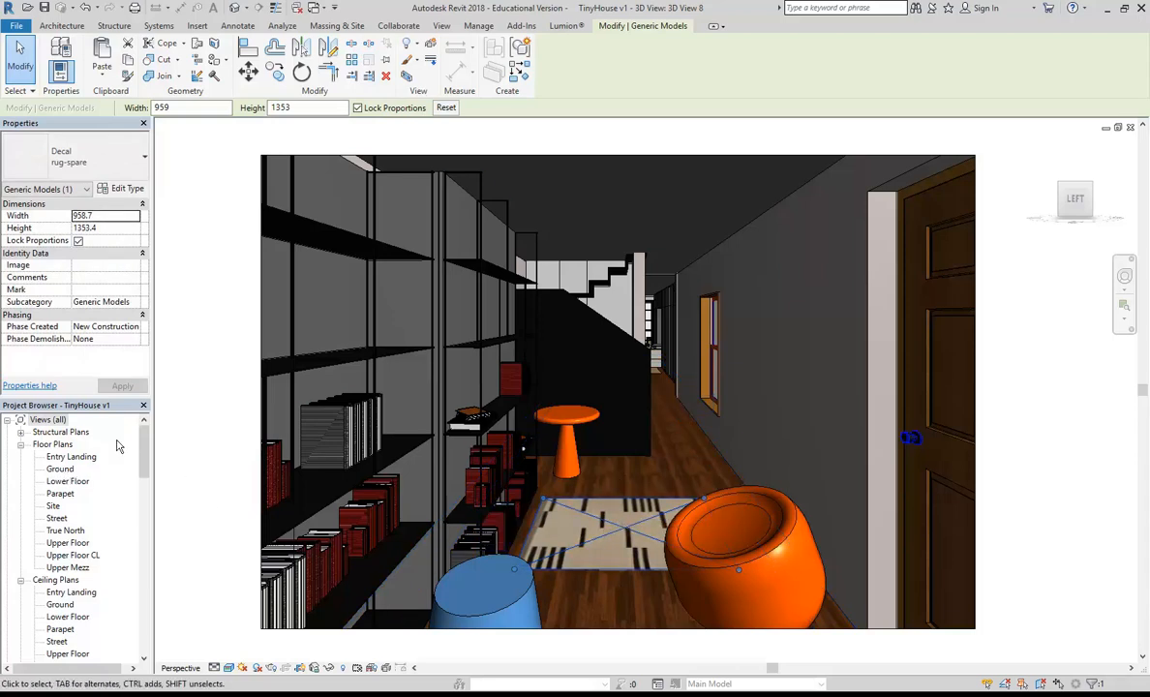
Step: Open the Lower Floor plan at the area around the rug decal, with nothing selected
double_click(64, 481)
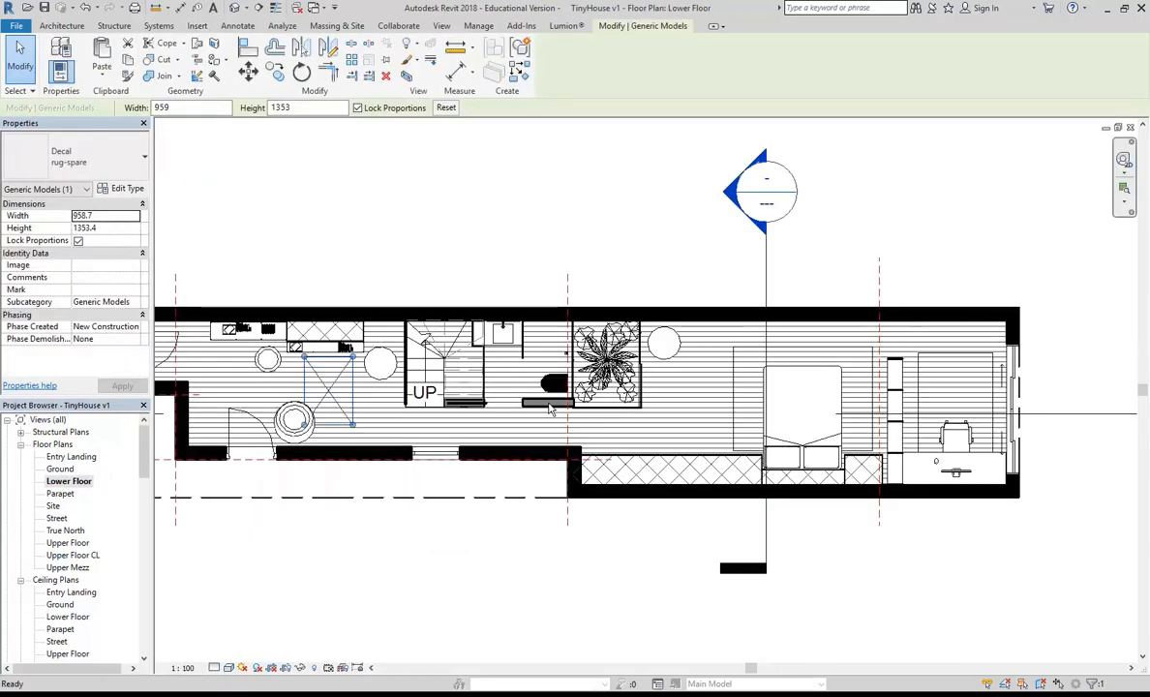
scroll(247, 354, "up", 2)
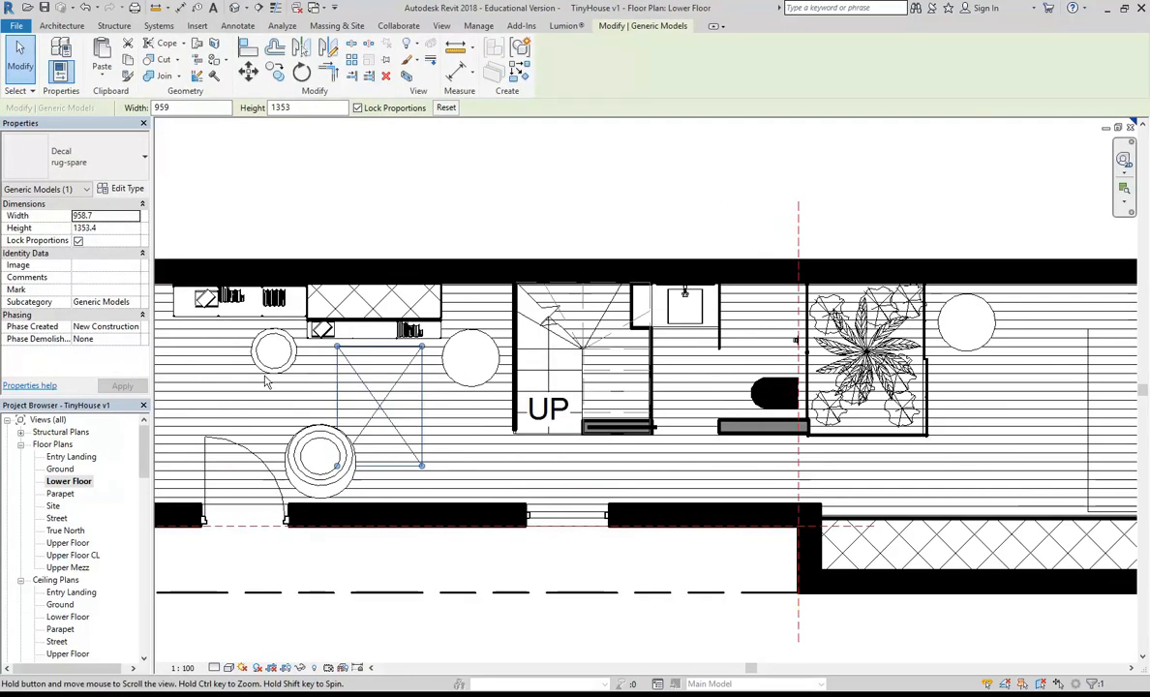
scroll(385, 415, "down", 1)
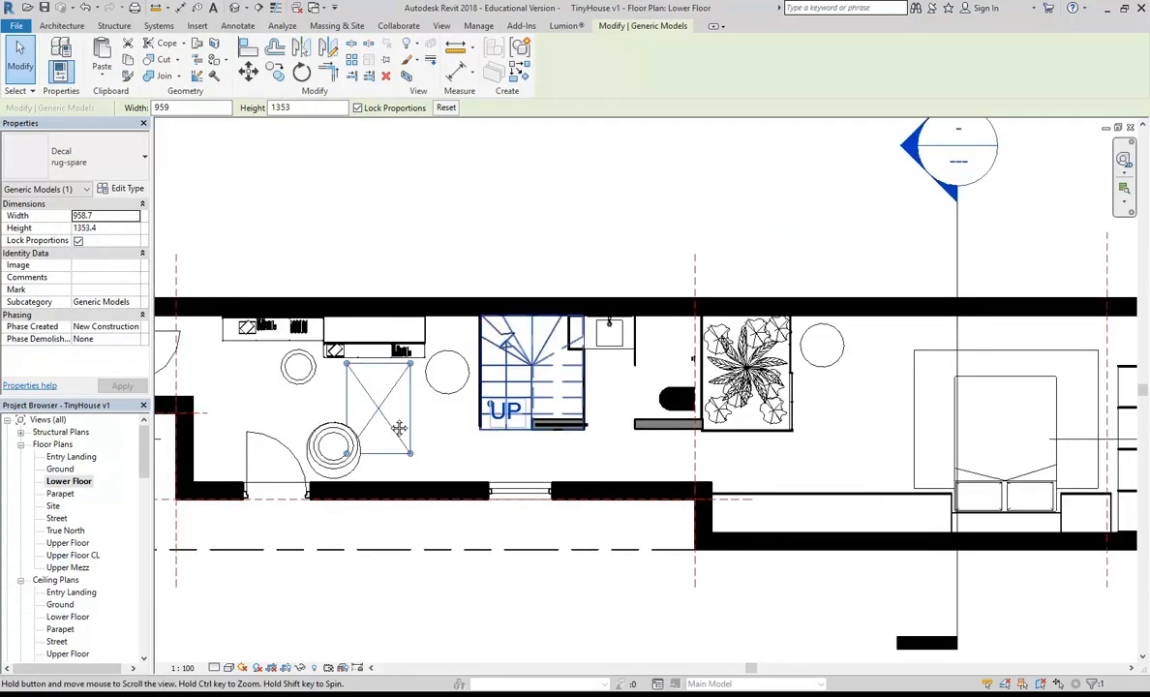
scroll(288, 412, "up", 1)
scroll(268, 423, "down", 1)
left_click(669, 420)
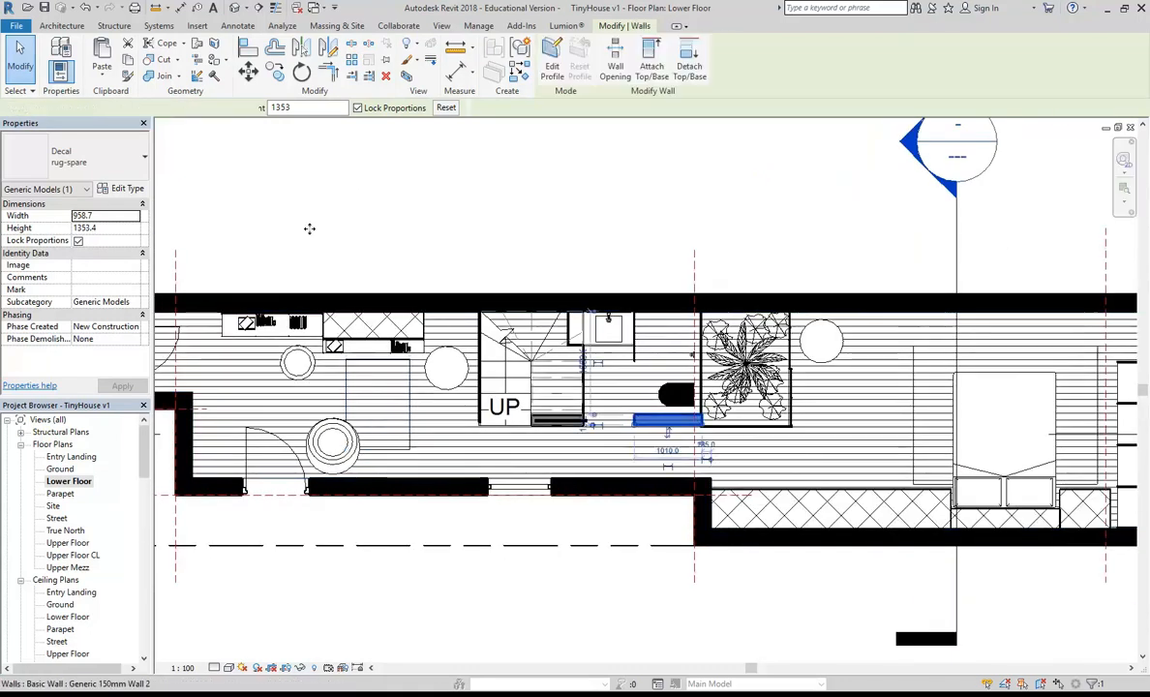
scroll(291, 318, "up", 4)
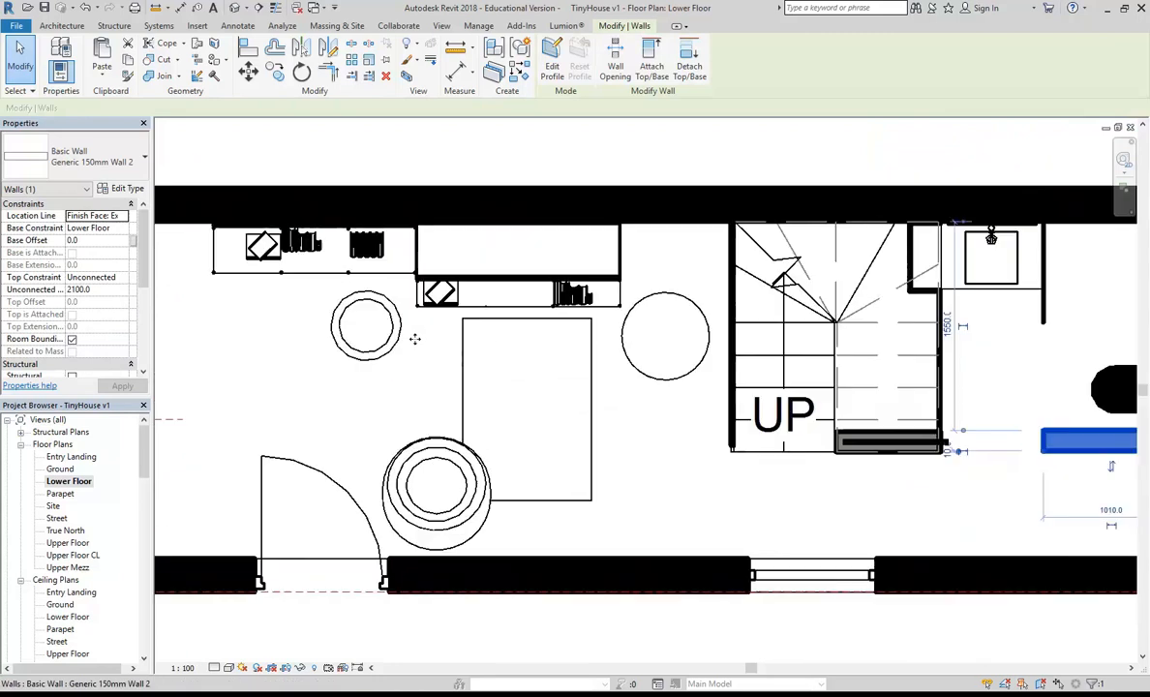
right_click(431, 153)
left_click(462, 159)
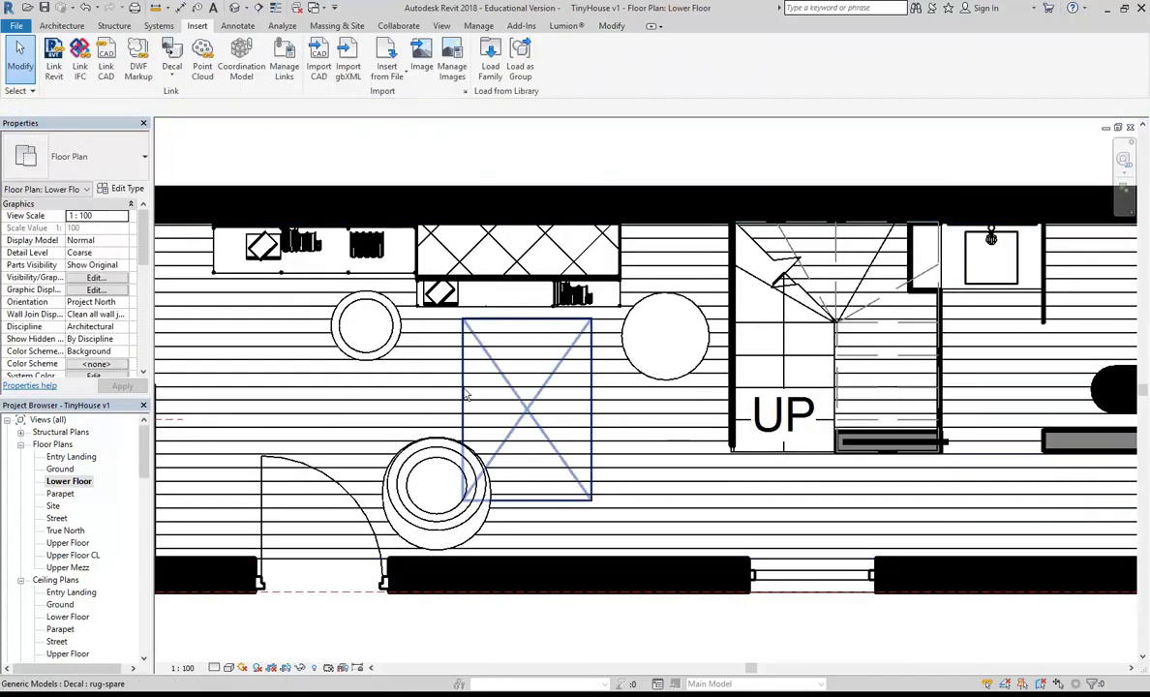
Step: Rotate the rug decal a quarter turn clockwise about its centre so its long side follows the room
left_click(485, 409)
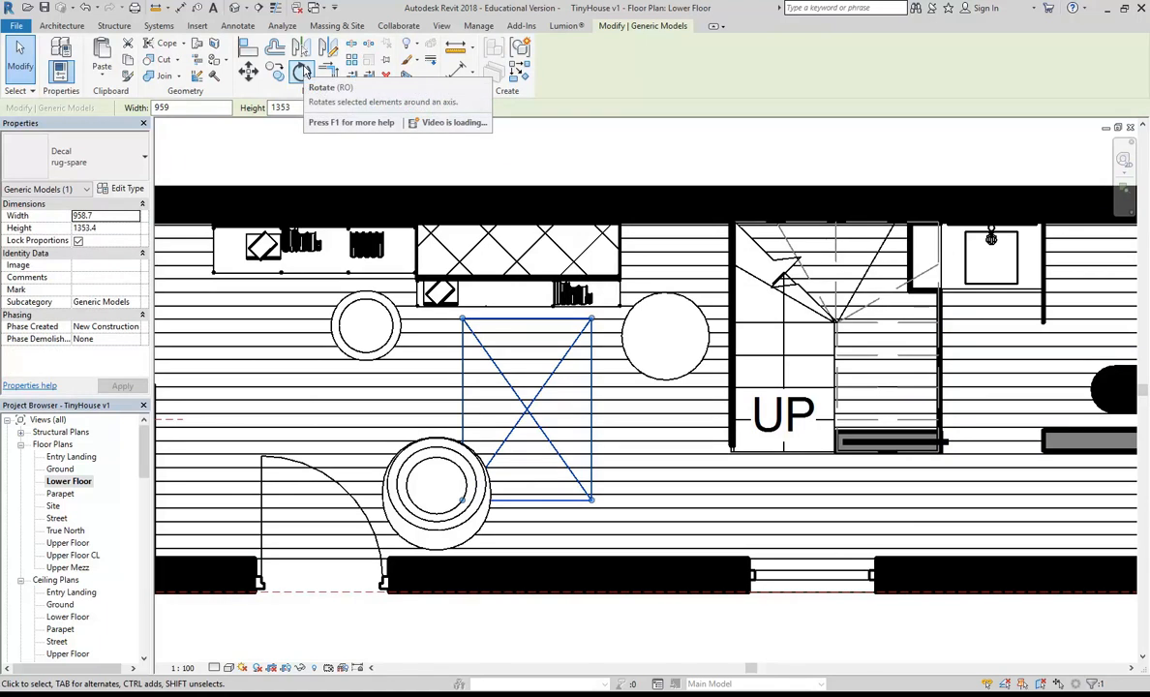
left_click(302, 72)
left_click(531, 153)
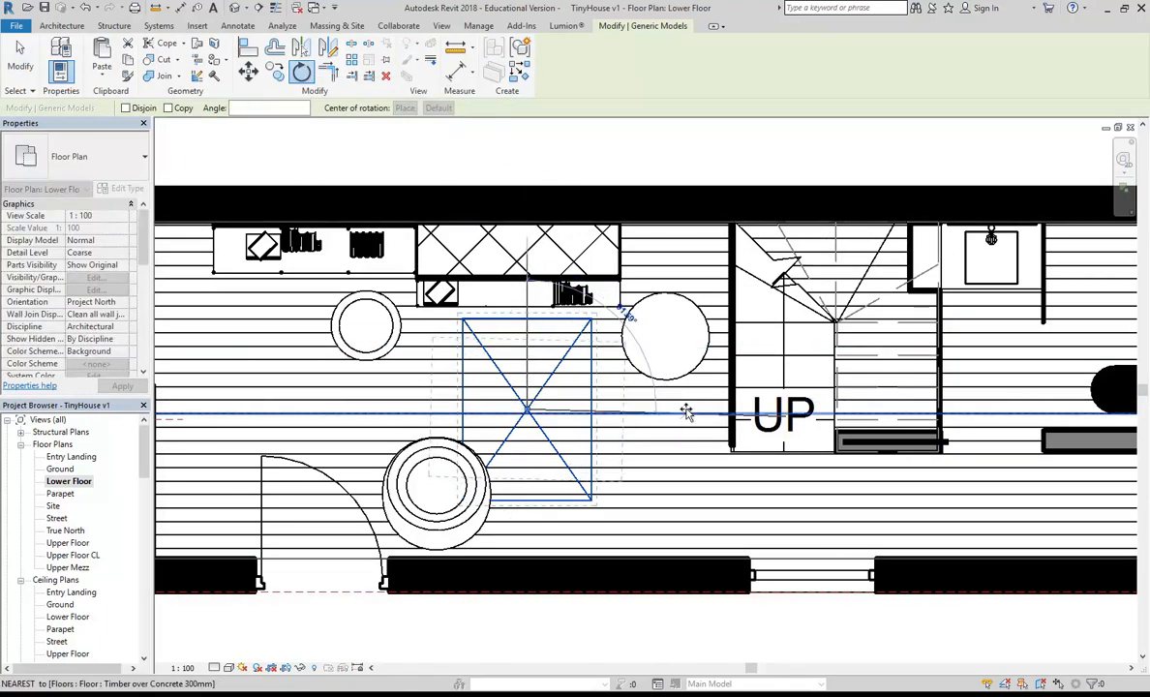
left_click(683, 408)
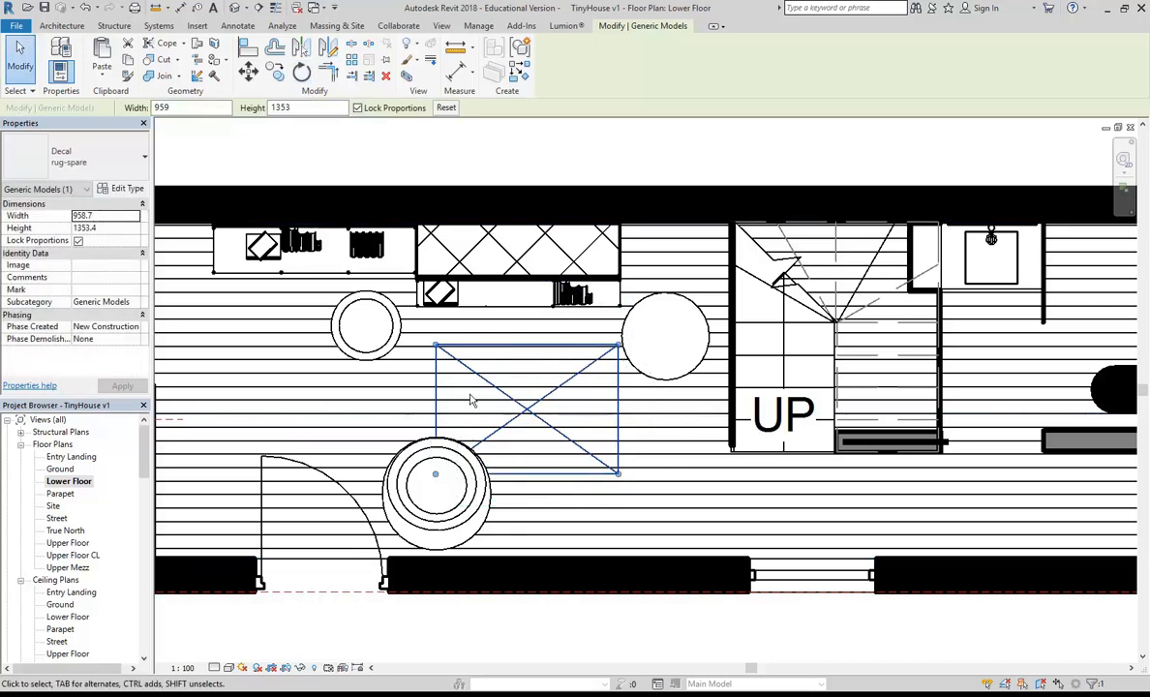
Step: Move the rug decal beneath the two round stools near the door and enlarge it to about 1480 by 2090 mm
left_click_drag(489, 380, 329, 387)
left_click_drag(420, 450, 531, 510)
middle_click_drag(457, 430, 509, 426)
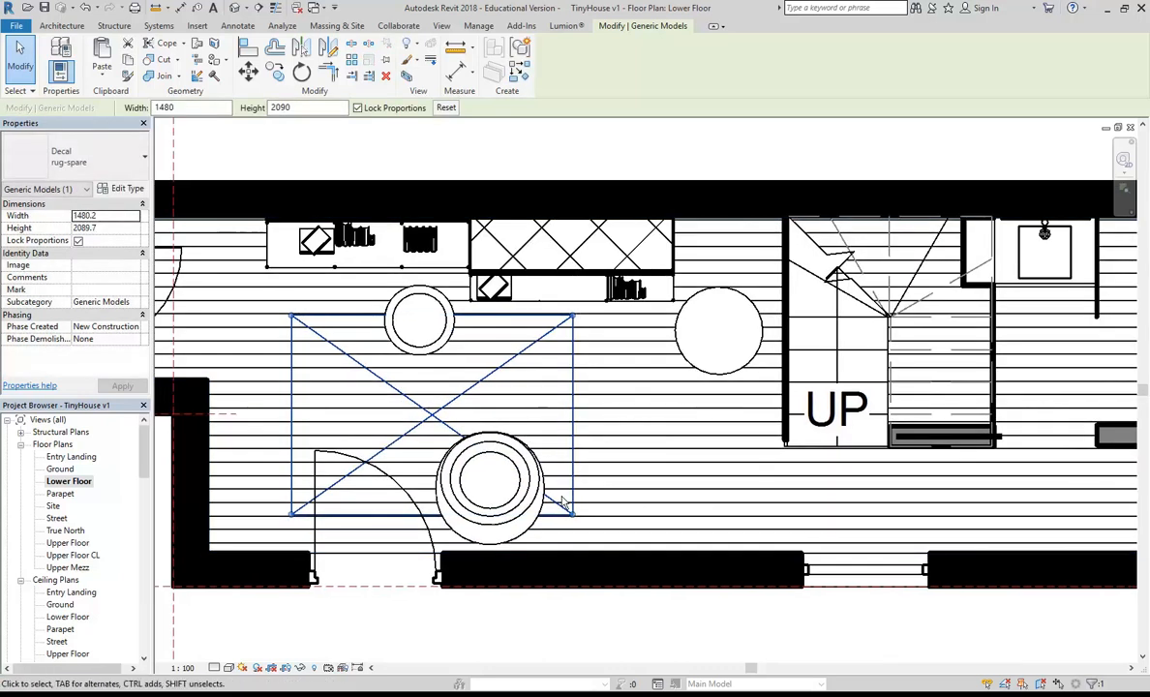
Step: Unlock the rug decal's proportions, stretch it to about 1541 by 2786 mm, and close the floor plan
left_click(357, 108)
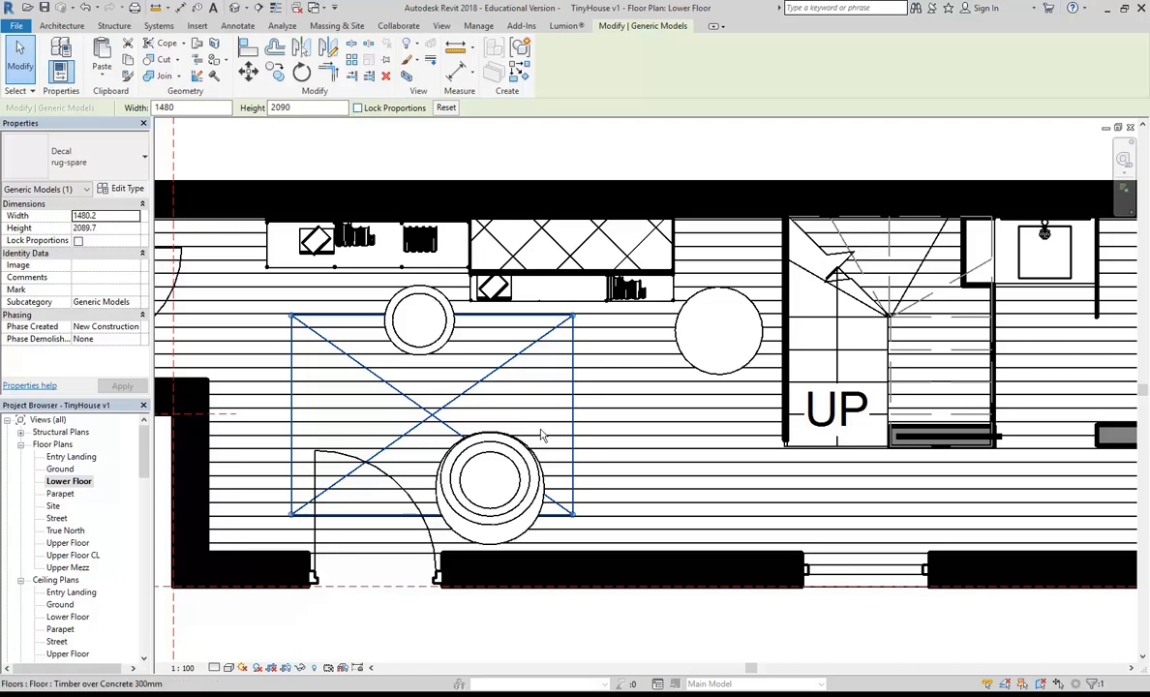
left_click_drag(575, 515, 663, 526)
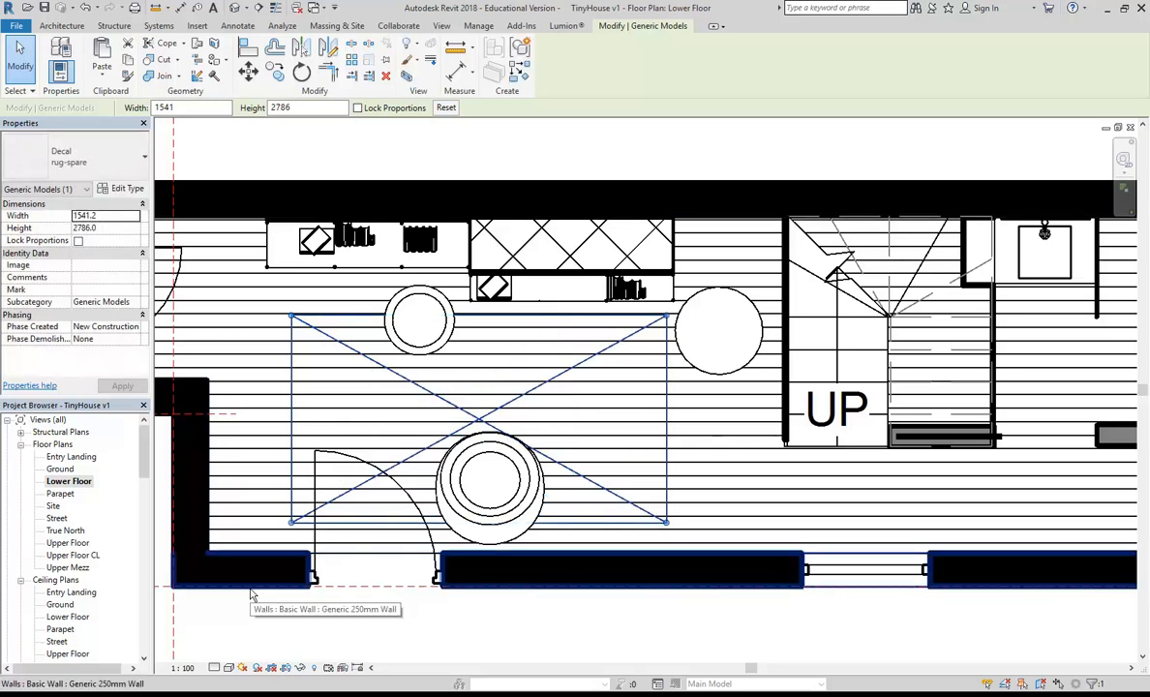
left_click(1131, 127)
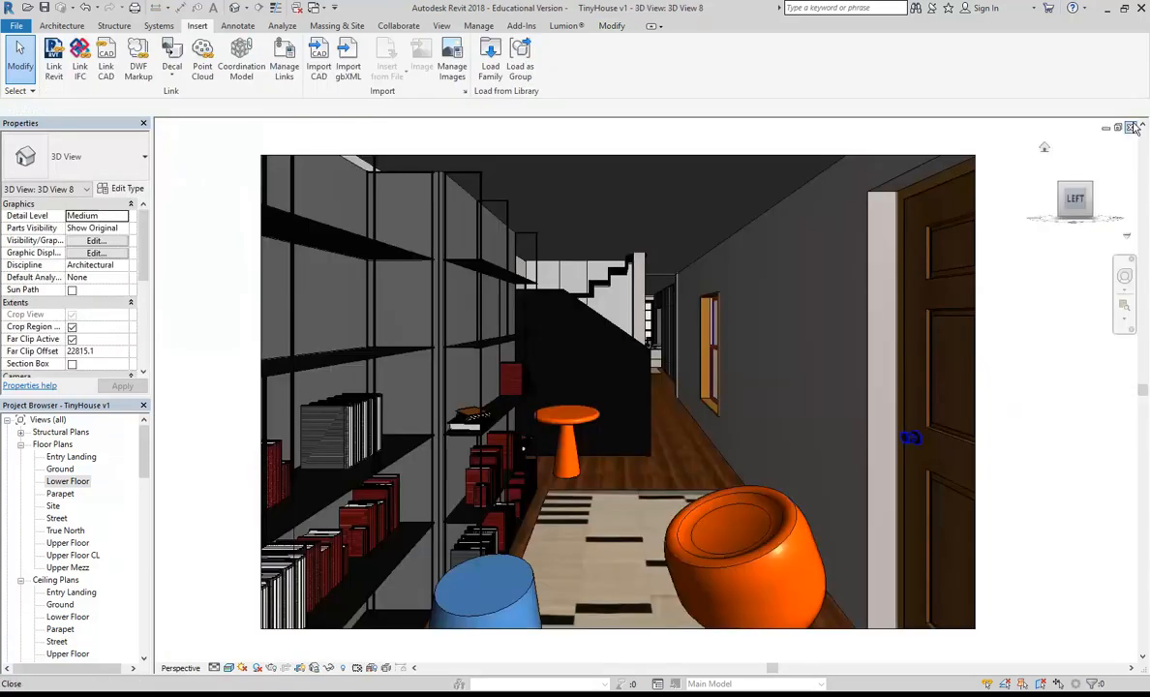
Step: Shift the rug decal slightly along the floor towards the orange table in the 3D perspective and deselect it
left_click(614, 496)
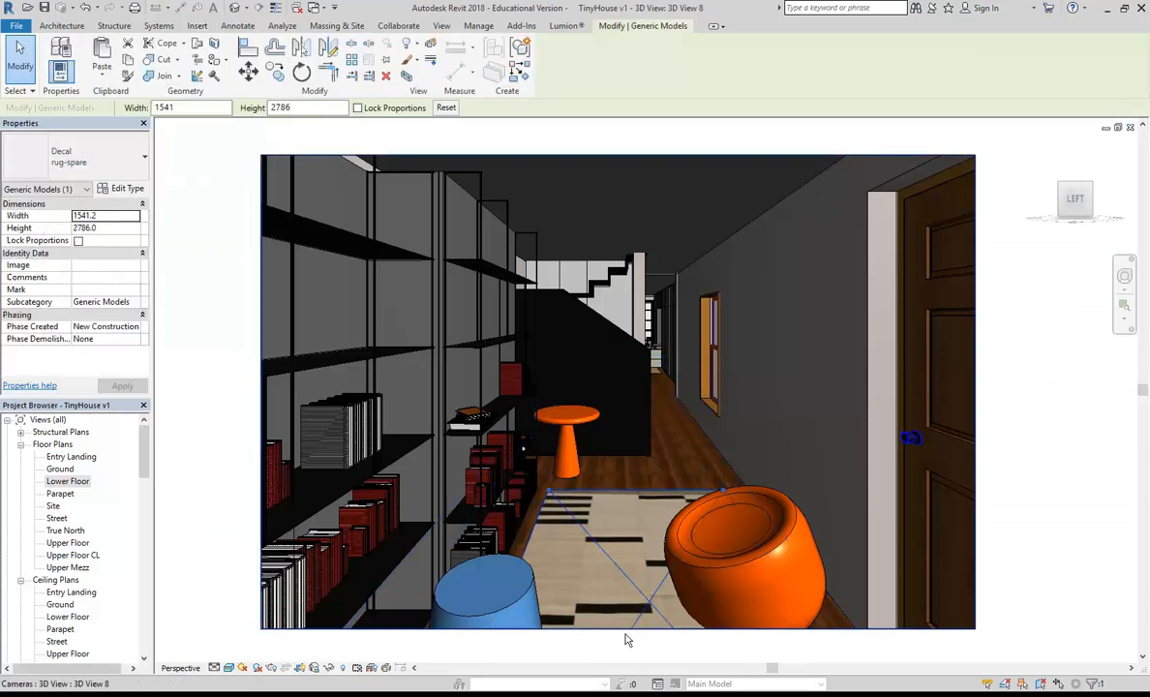
key("Escape")
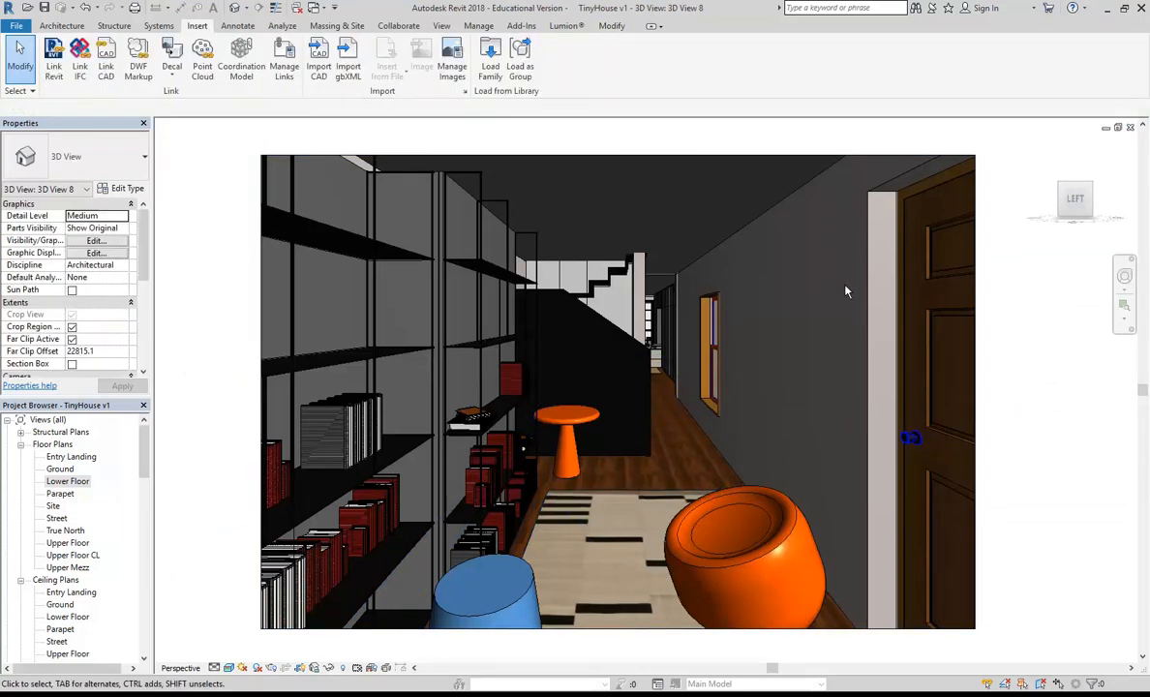
left_click(622, 502)
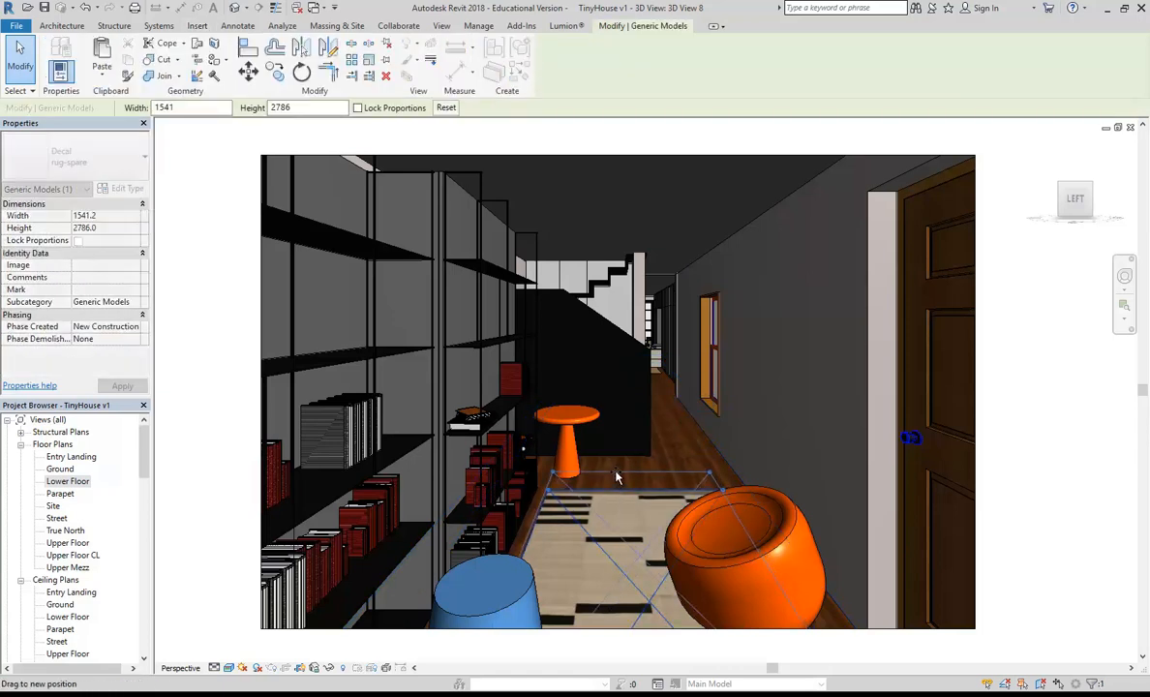
key("Escape")
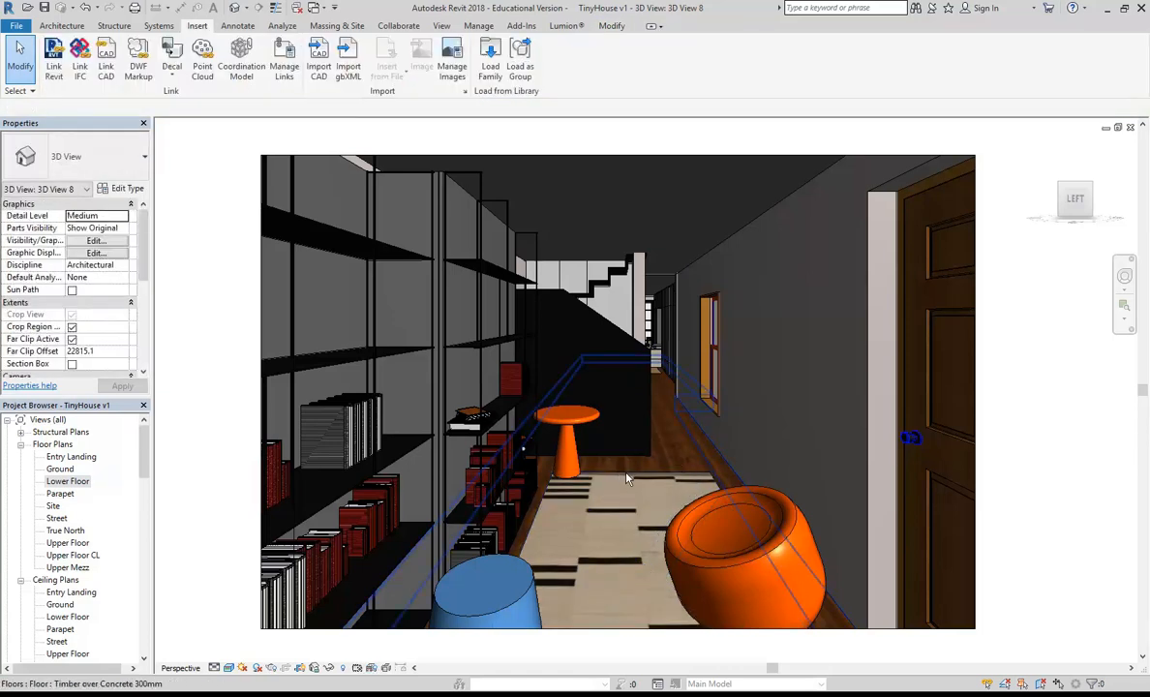
Step: Start placing a decal and duplicate the rug-spare decal type as painting1
left_click(172, 73)
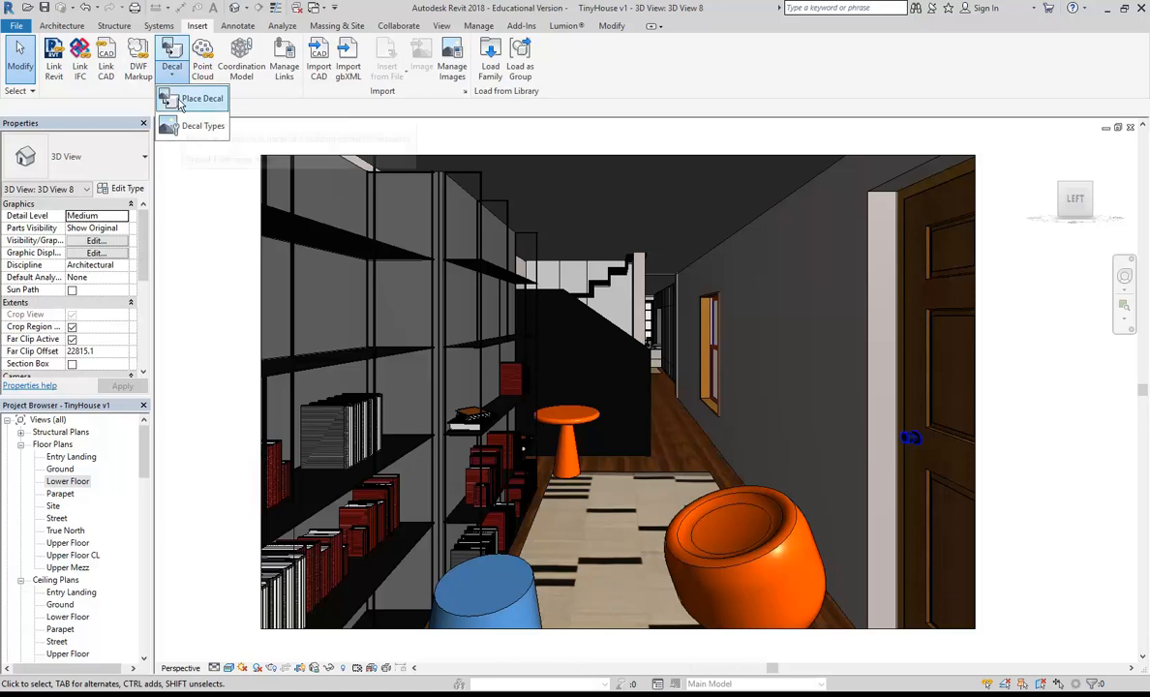
left_click(184, 100)
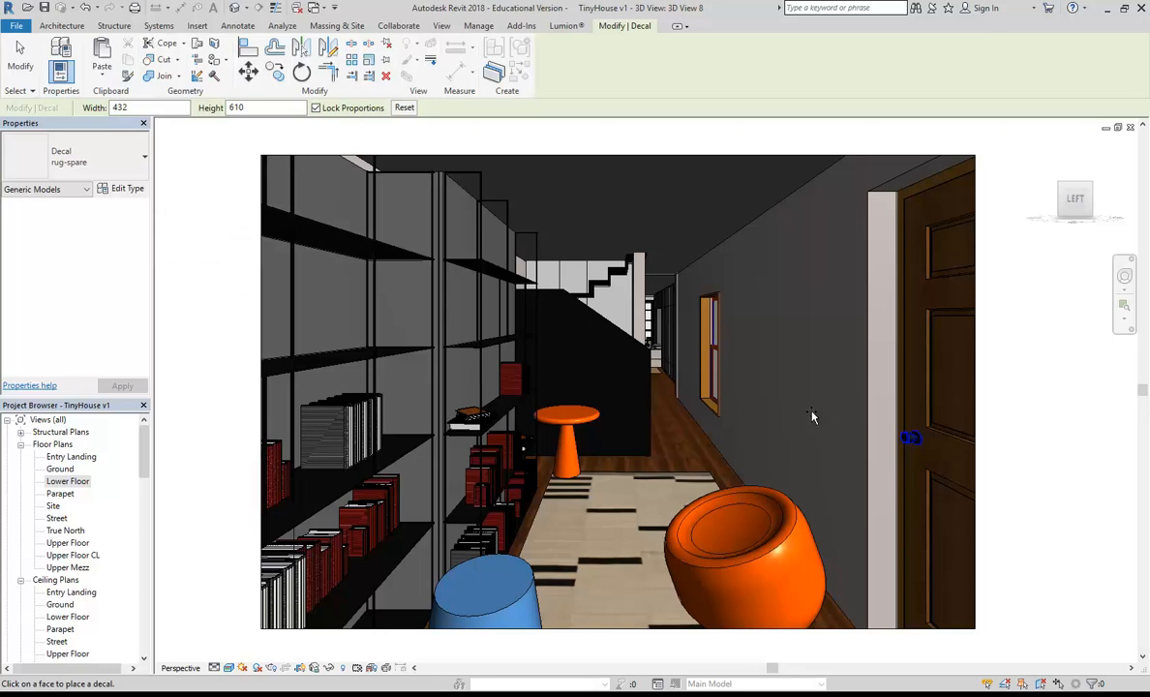
left_click(121, 194)
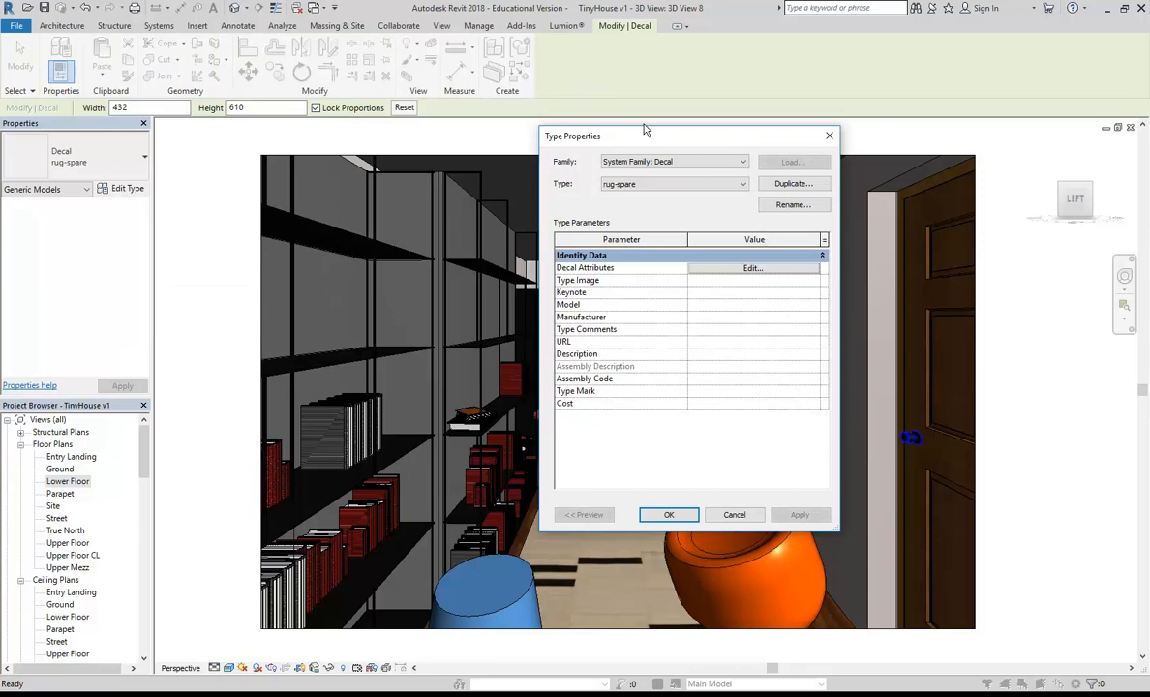
left_click_drag(685, 147, 404, 111)
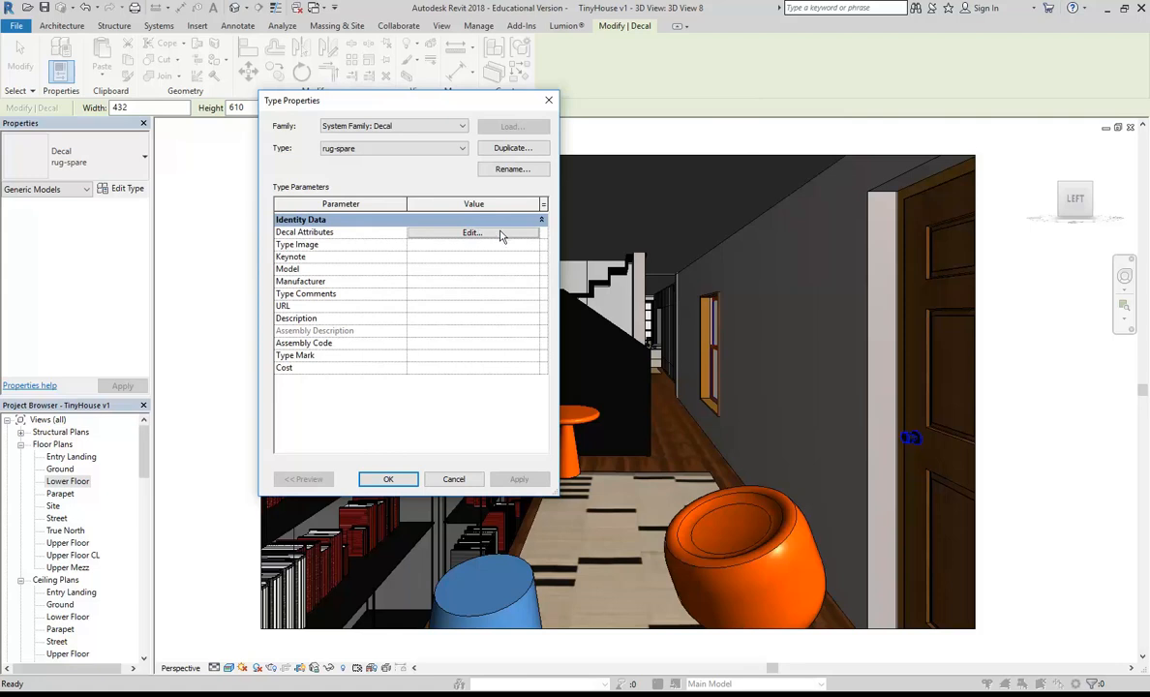
left_click(512, 152)
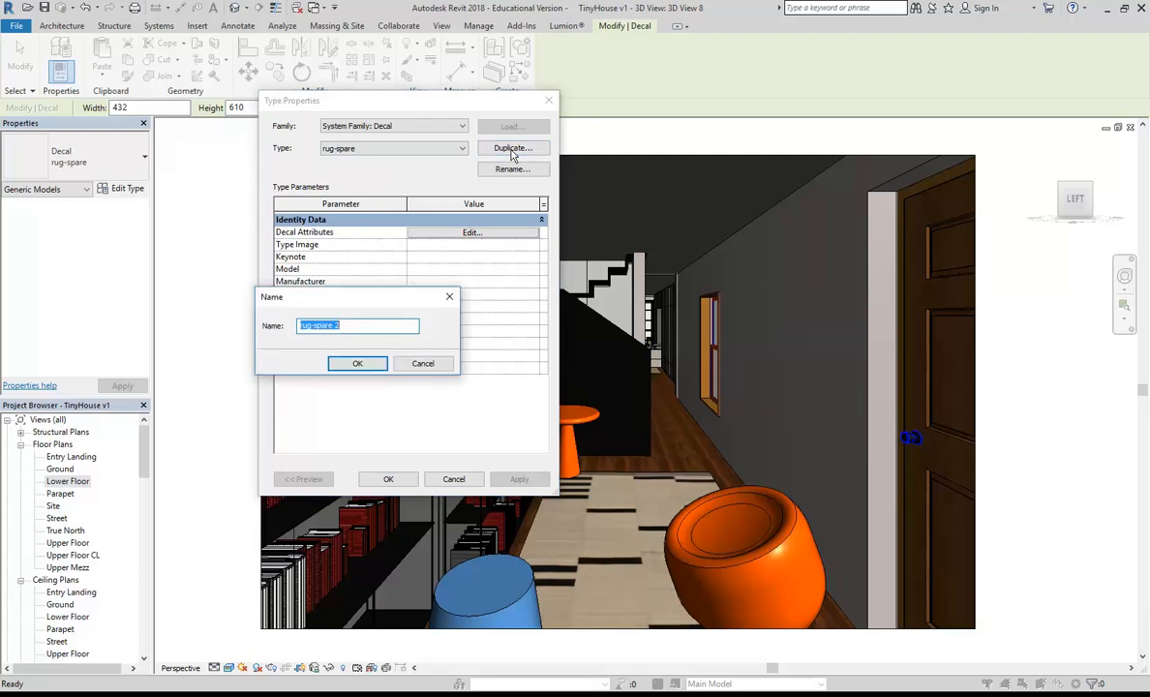
type("painting1")
left_click(358, 363)
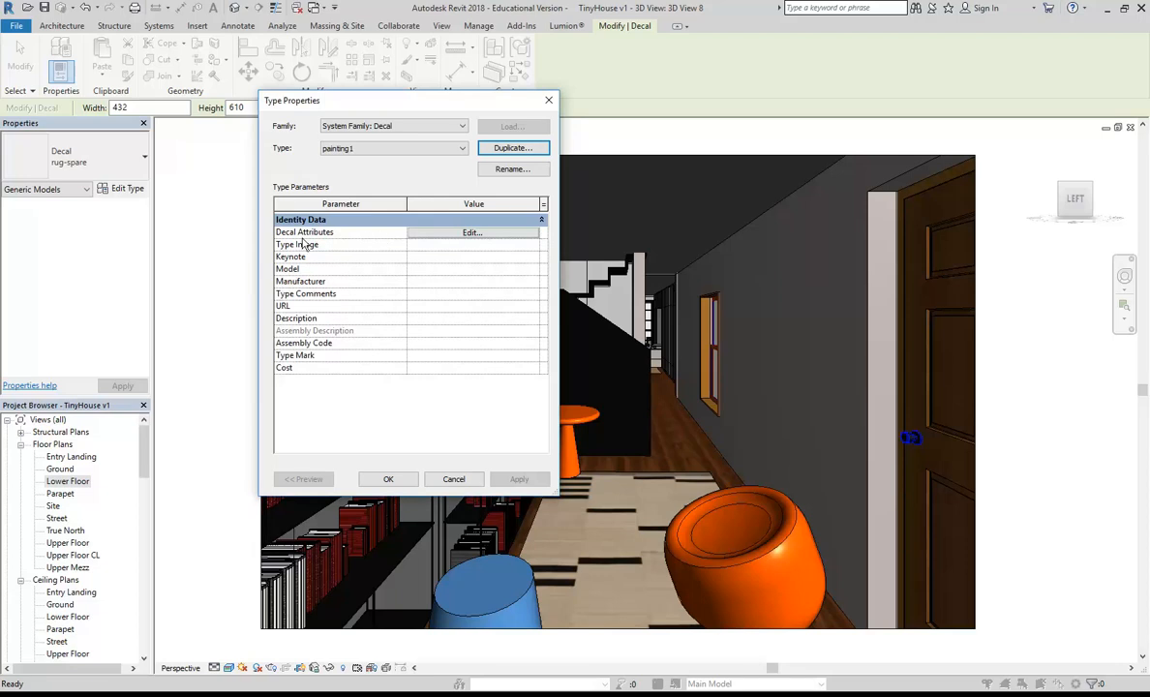
Step: Browse for the painting1 decal's source image in the Paintings folder under EDU_DC_InteriorDesign, Material Images, on the StudentResources (P:) drive
left_click(495, 234)
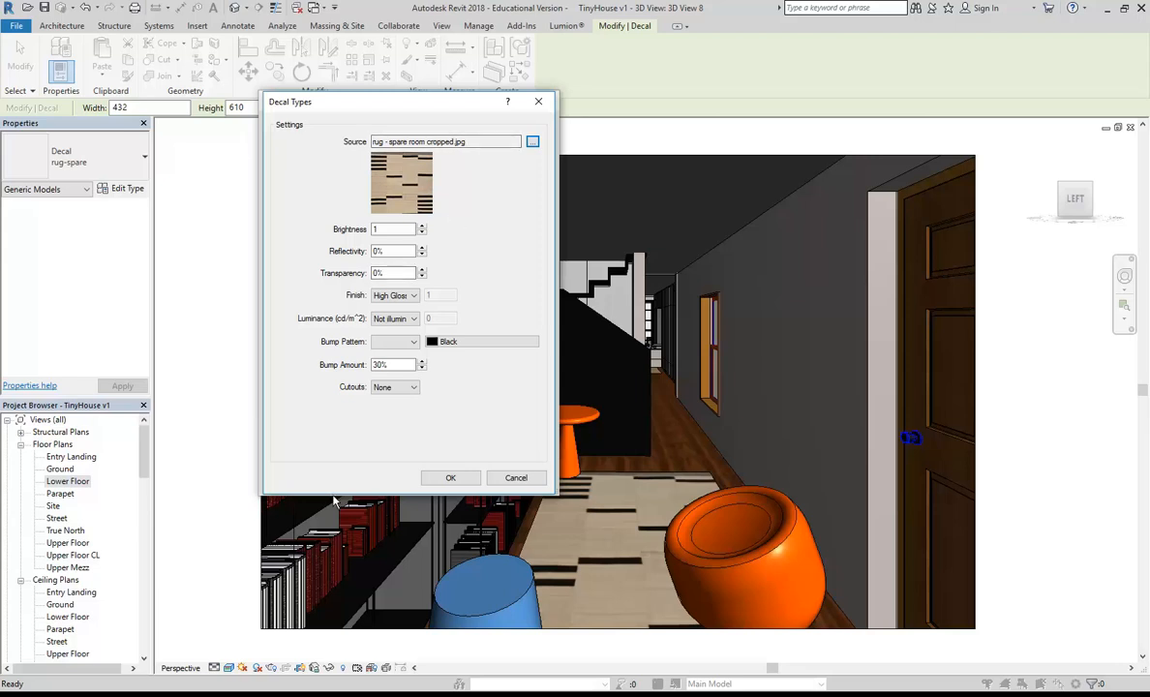
left_click(532, 142)
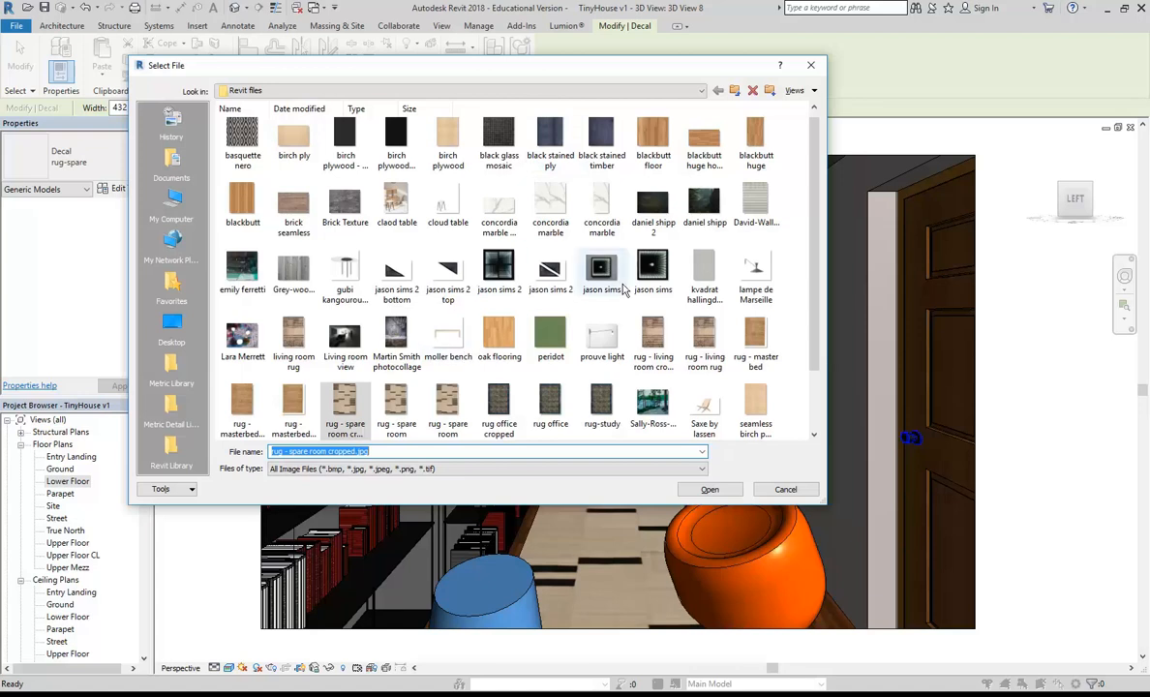
left_click(482, 94)
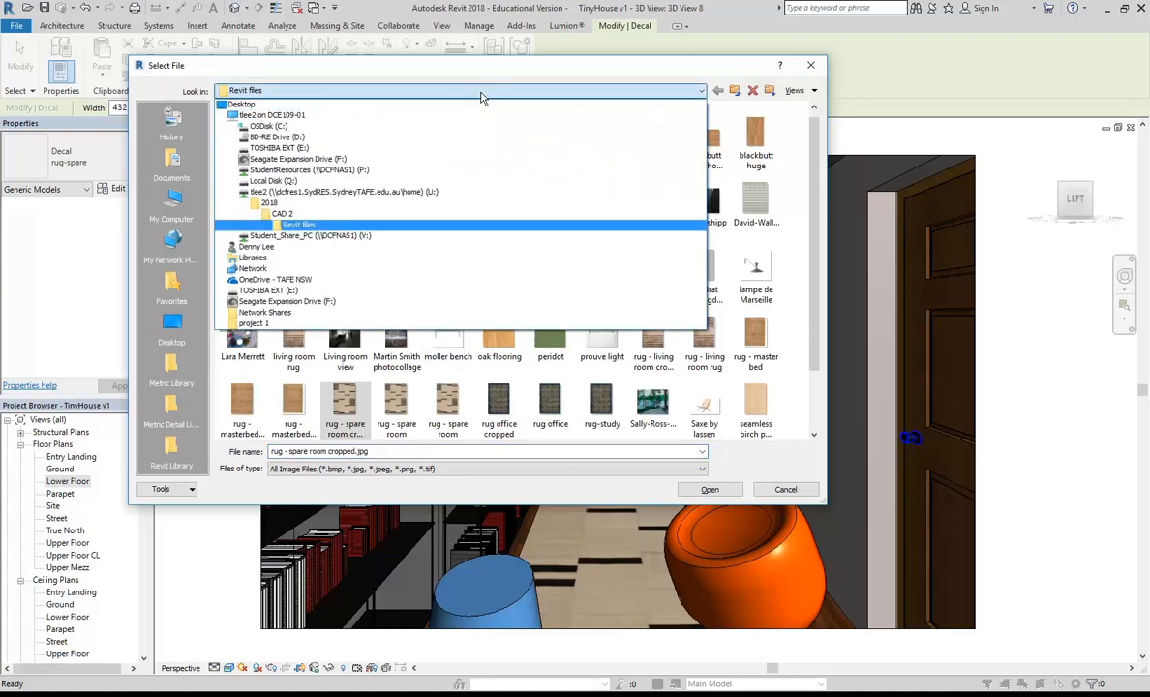
left_click(333, 172)
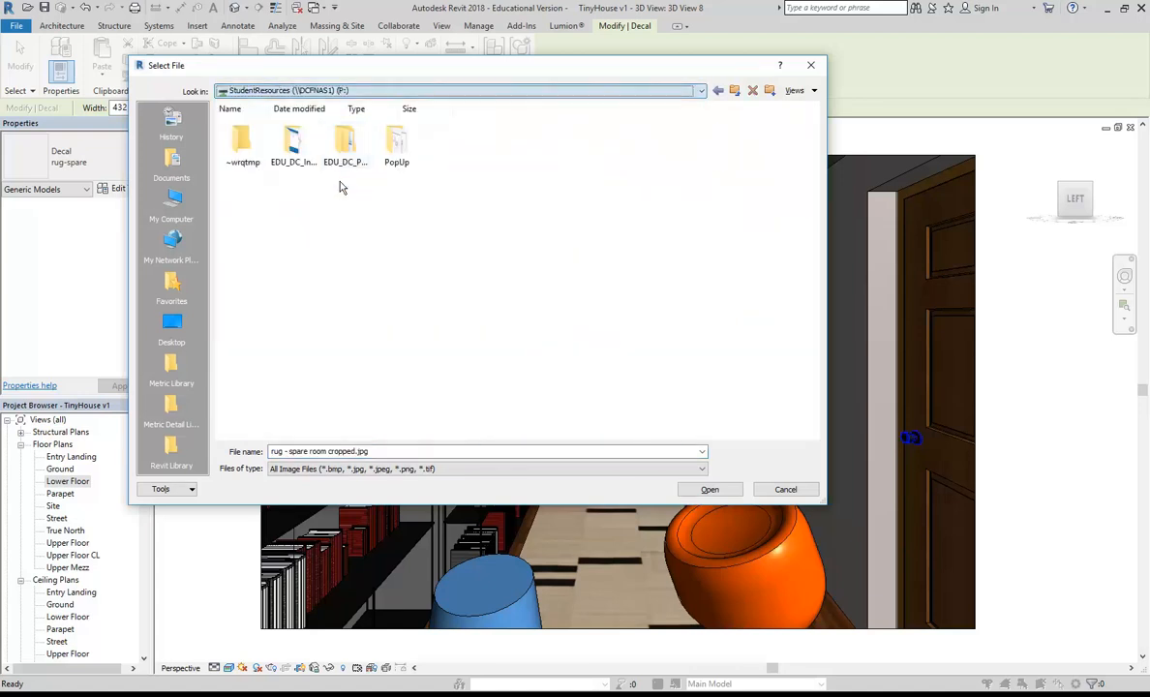
double_click(273, 135)
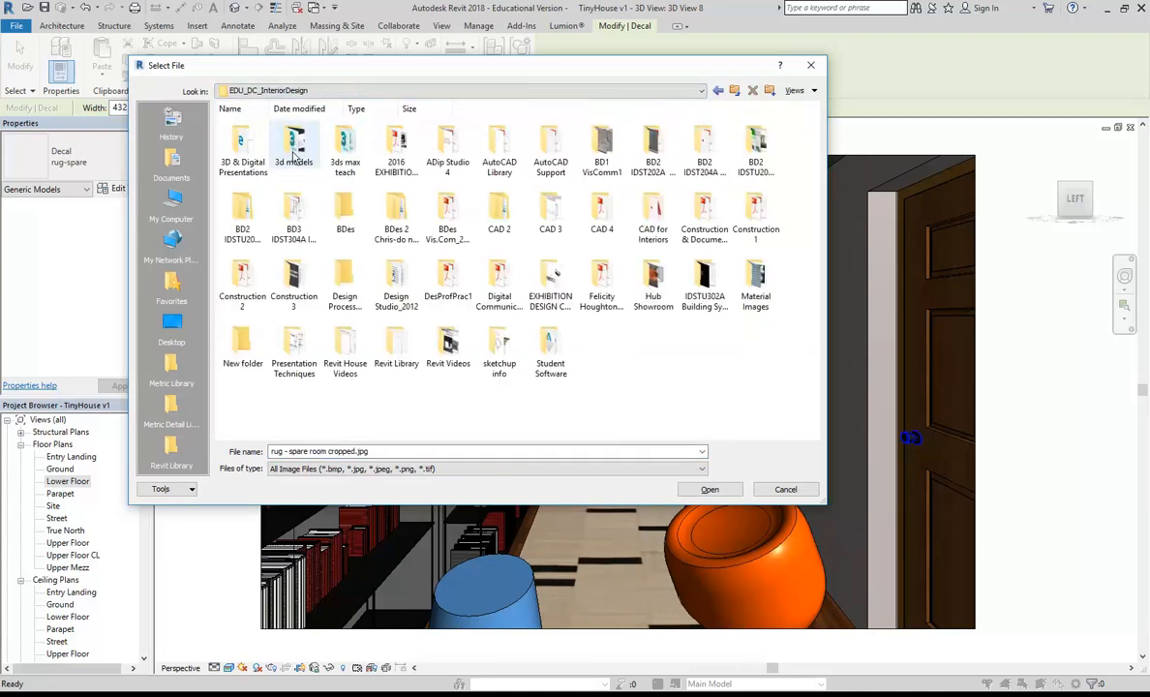
double_click(756, 279)
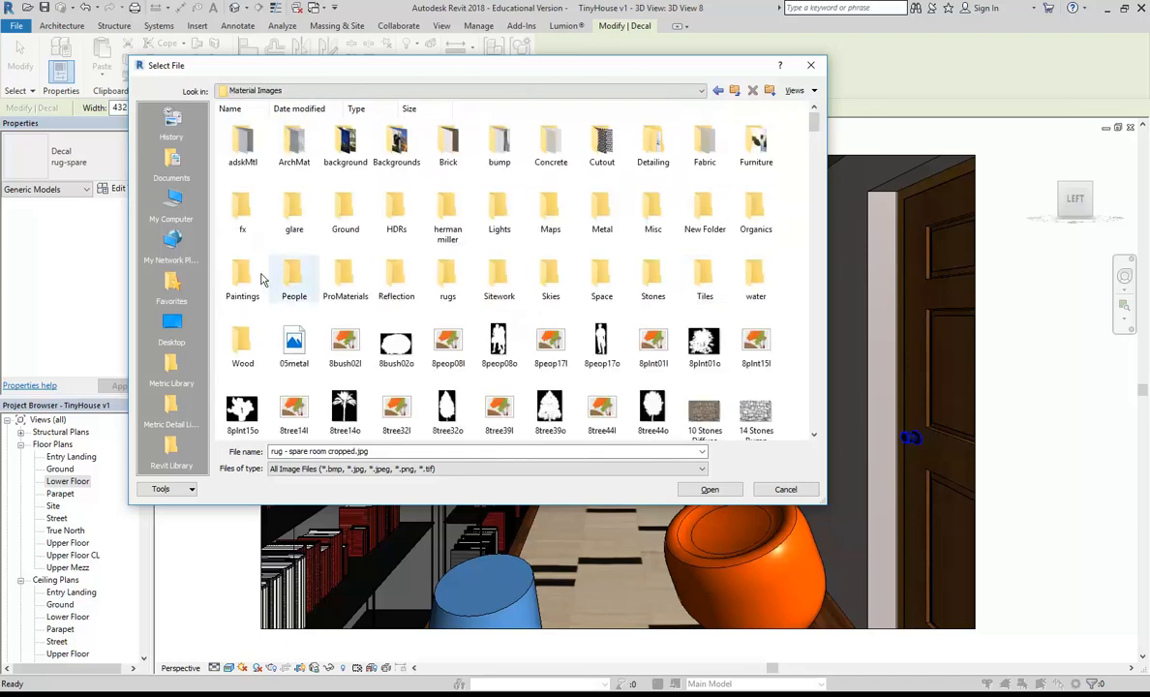
double_click(241, 278)
right_click(457, 202)
left_click(416, 230)
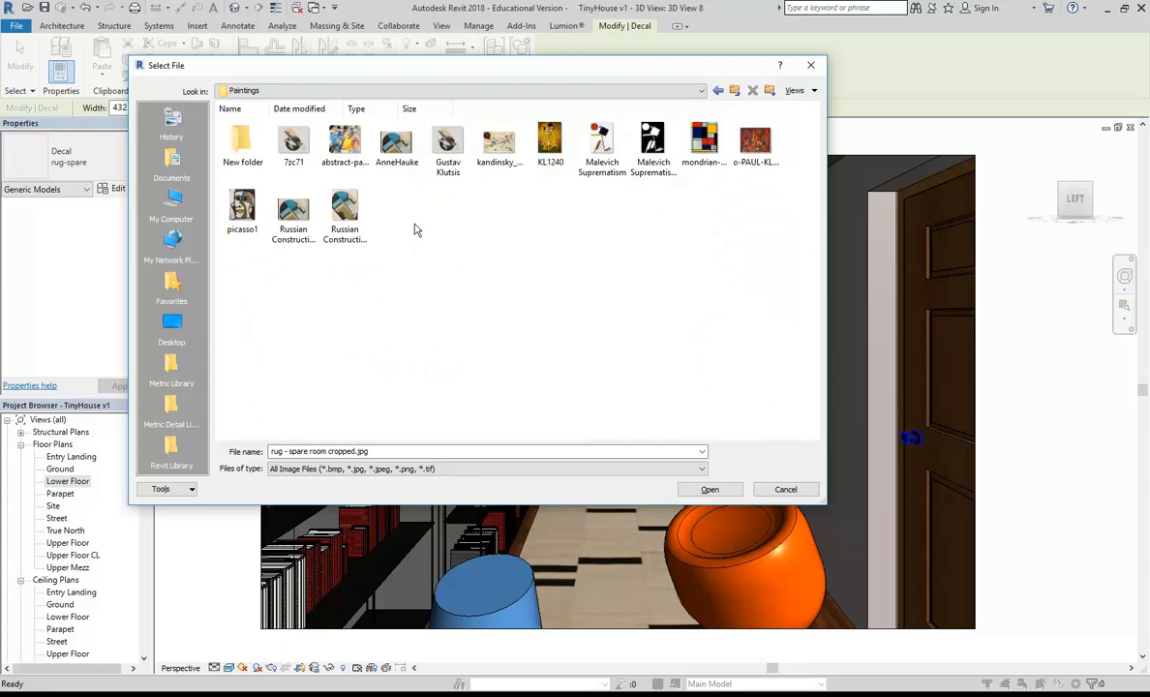
Step: Assign mondrian-tableau-11-1921-5.jpg as the painting1 decal's source image and accept the type settings
left_click(702, 140)
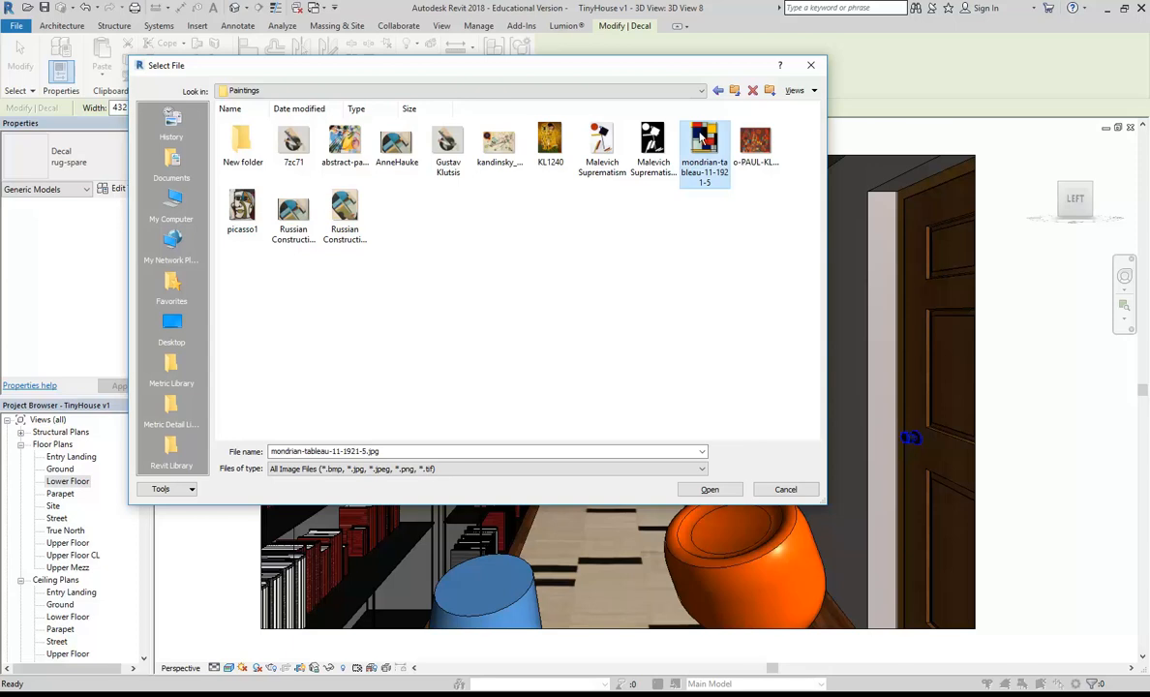
double_click(702, 141)
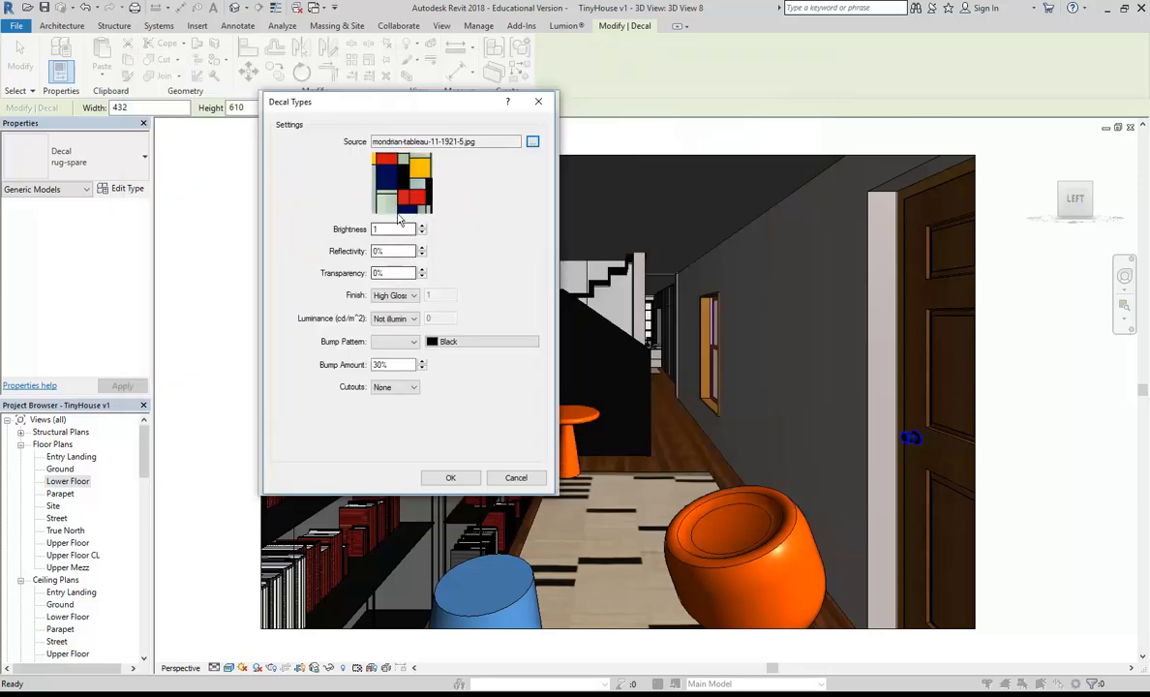
left_click(450, 478)
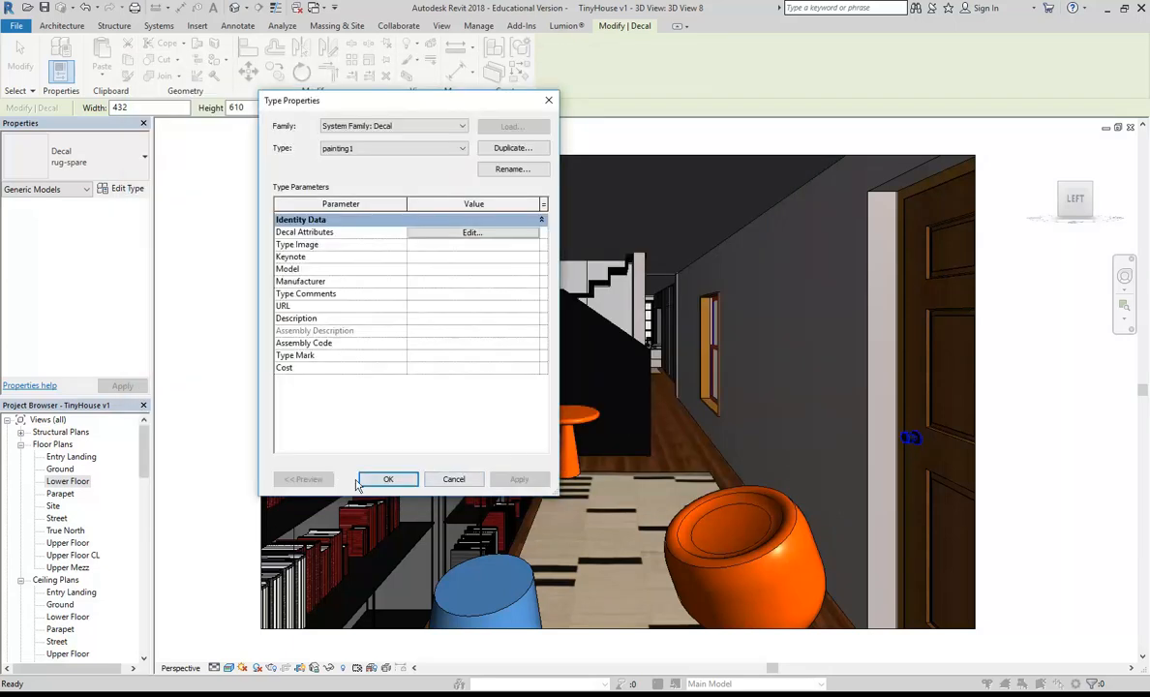
key("Return")
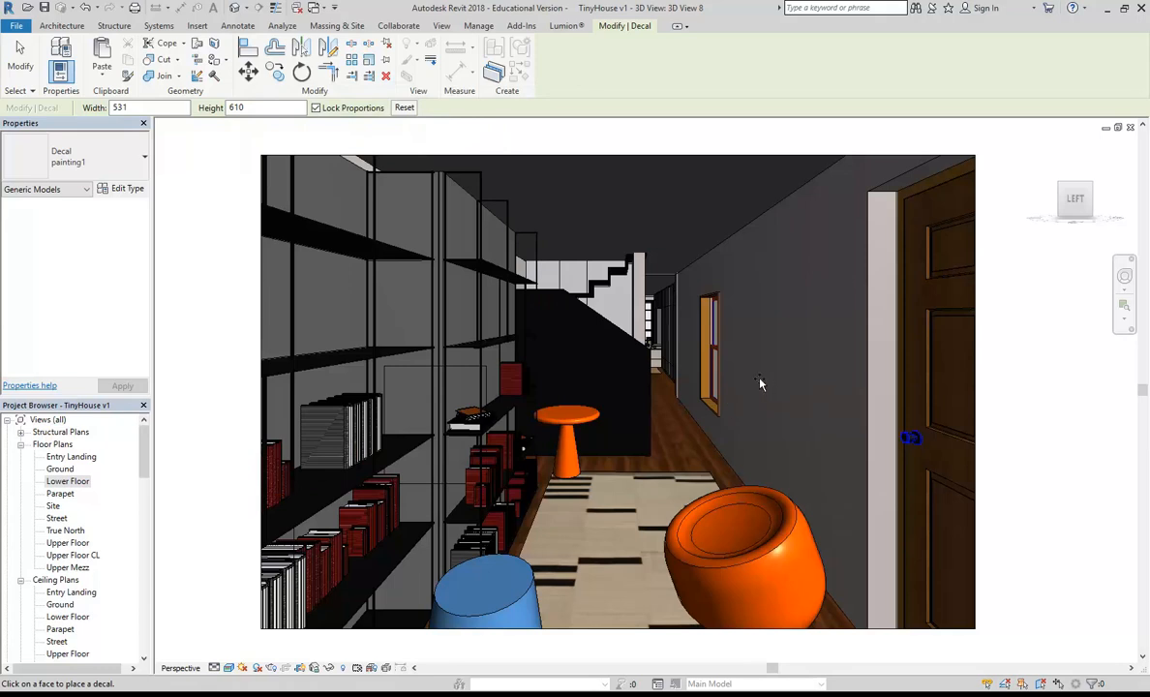
Step: Place the painting1 decal on the grey wall between the window and the door, and enlarge it from two opposite corners
left_click(772, 351)
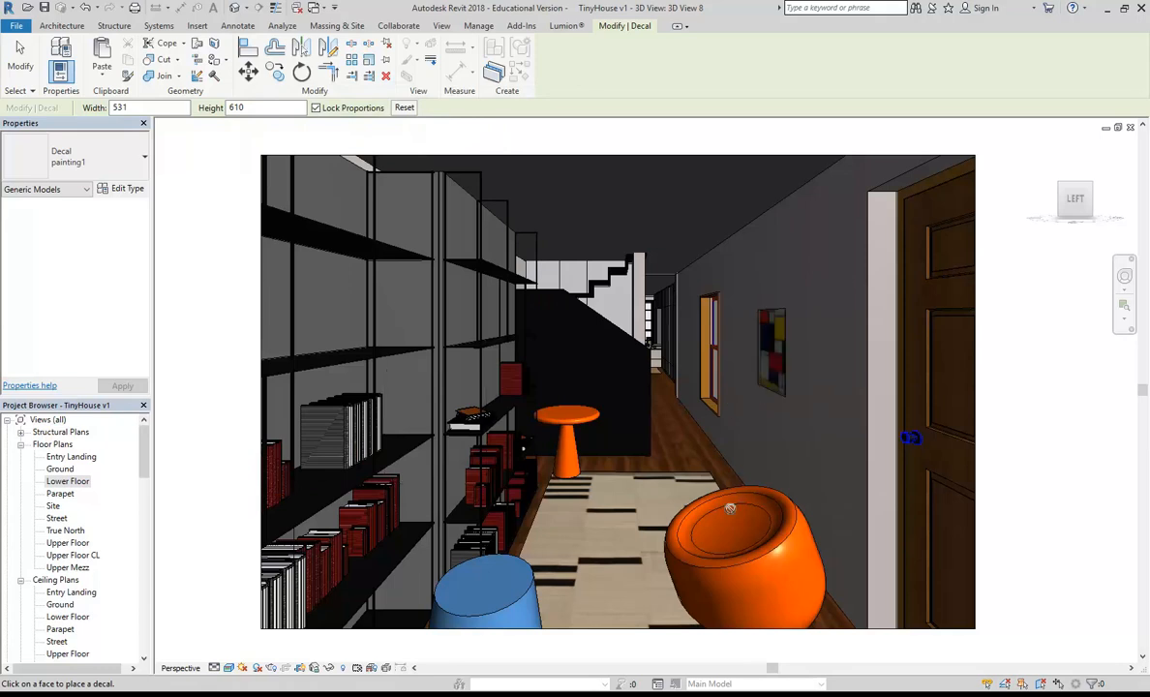
key("Escape")
left_click(770, 353)
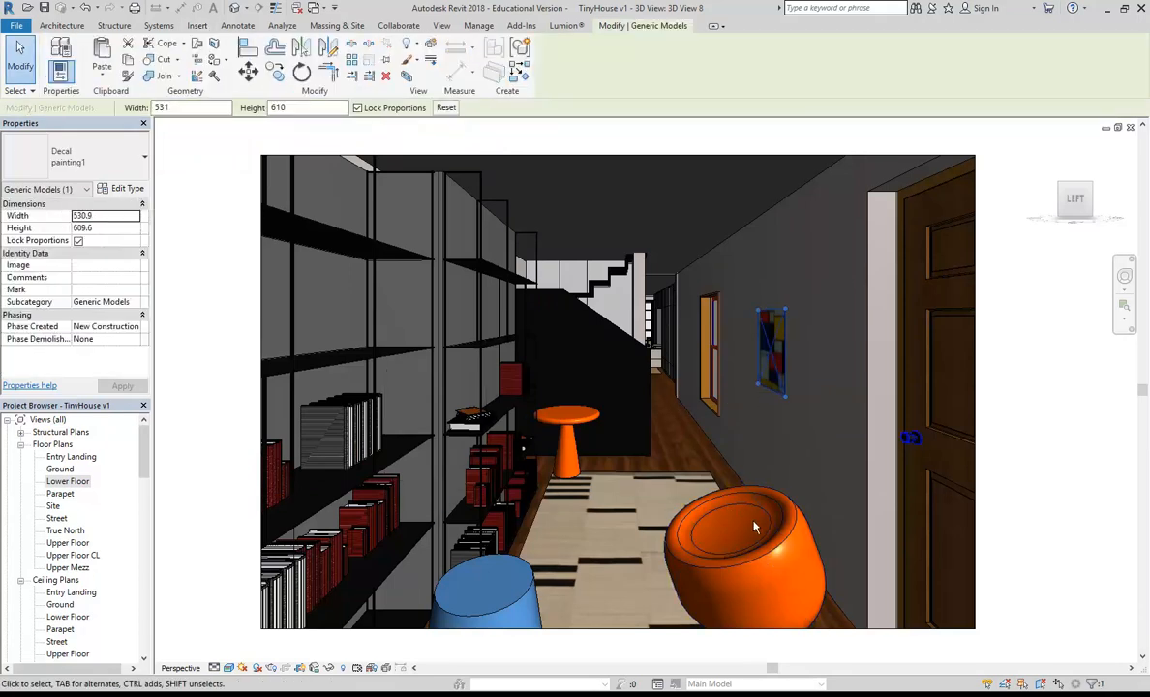
mouse_move(757, 385)
left_mouse_down()
mouse_move(737, 407)
mouse_move(743, 395)
mouse_move(742, 426)
left_mouse_up()
left_click_drag(787, 314, 809, 292)
key("Escape")
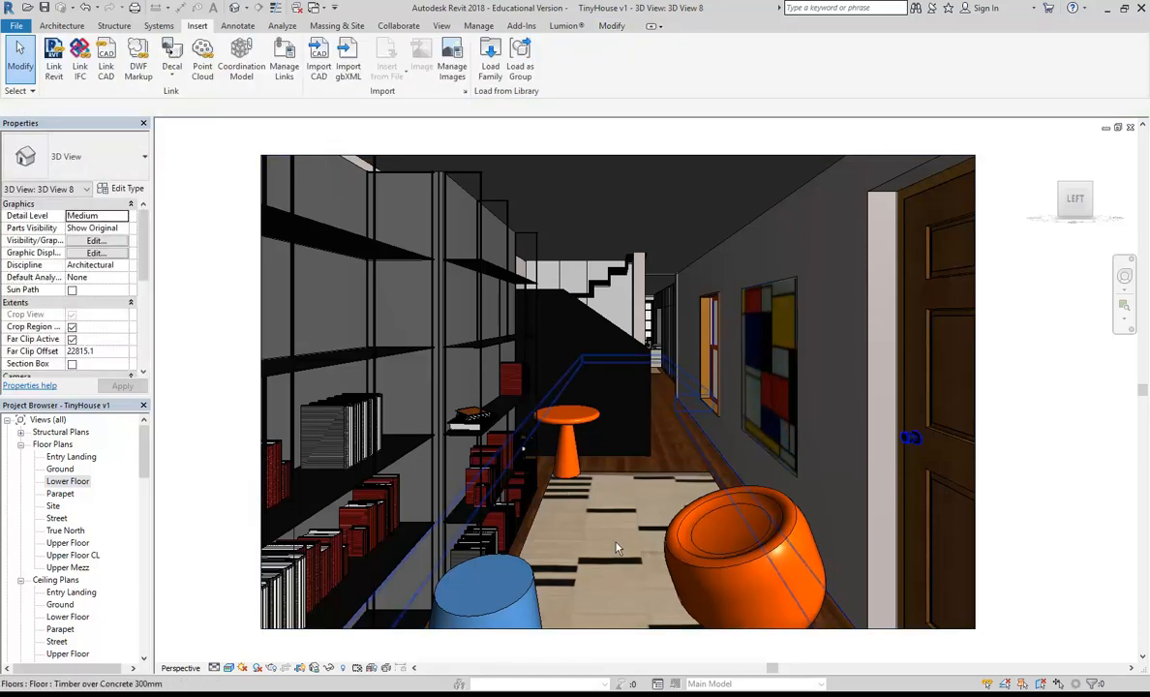
left_click(572, 503)
key("Escape")
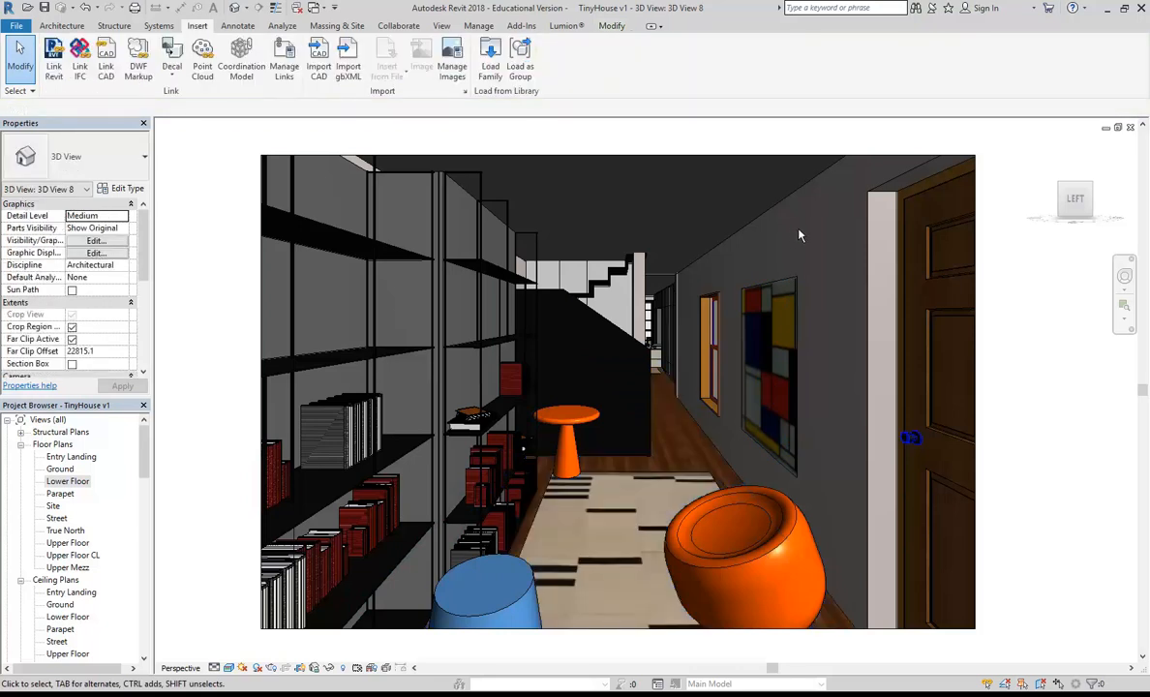